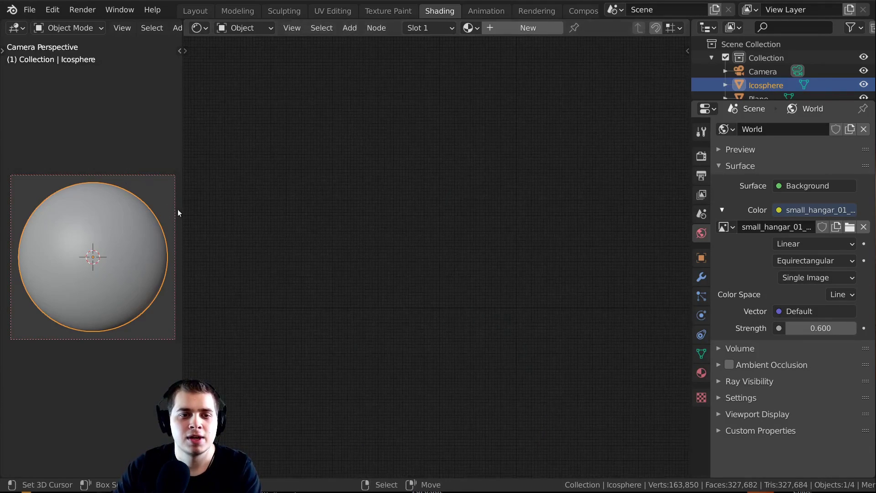
- Examine the camera and the two planes around the sphere, and the full name of the world's HDR image
middle_drag(177, 209, 157, 224)
key(ctrl+space)
scroll(328, 253, down, 5)
middle_drag(340, 252, 409, 243)
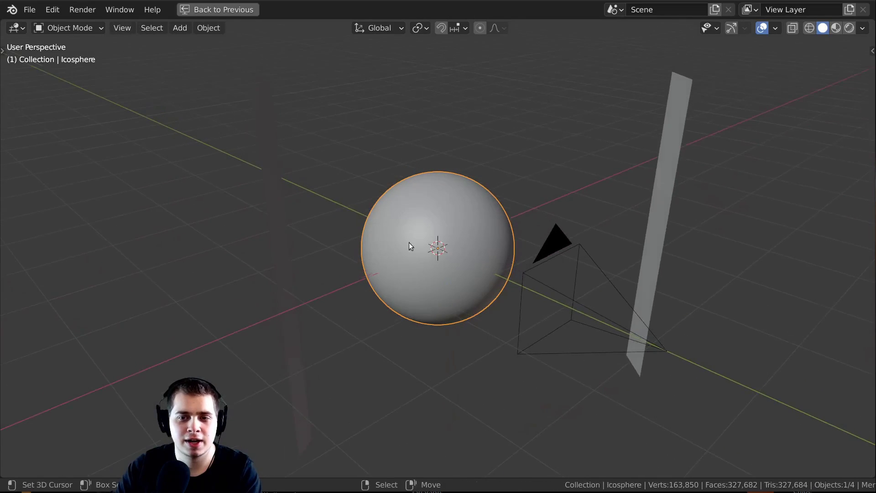
click(553, 252)
middle_drag(545, 250, 558, 226)
click(557, 223)
click(343, 185)
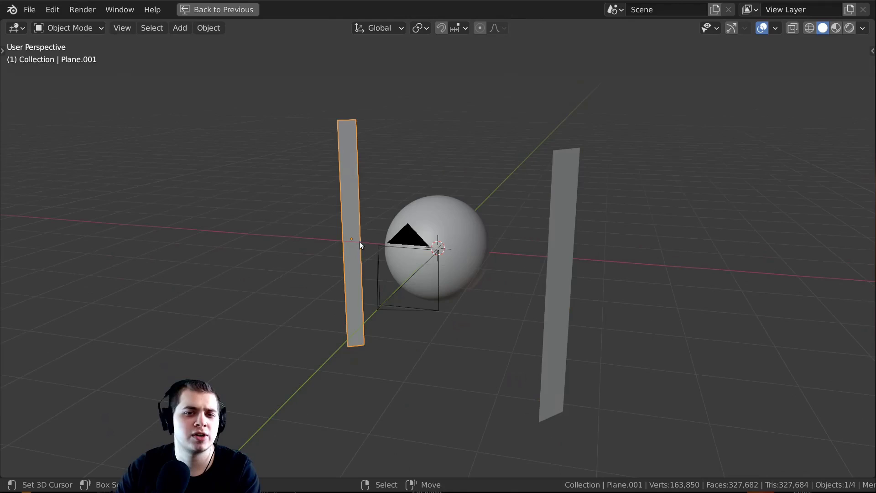
middle_drag(358, 245, 609, 260)
click(600, 257)
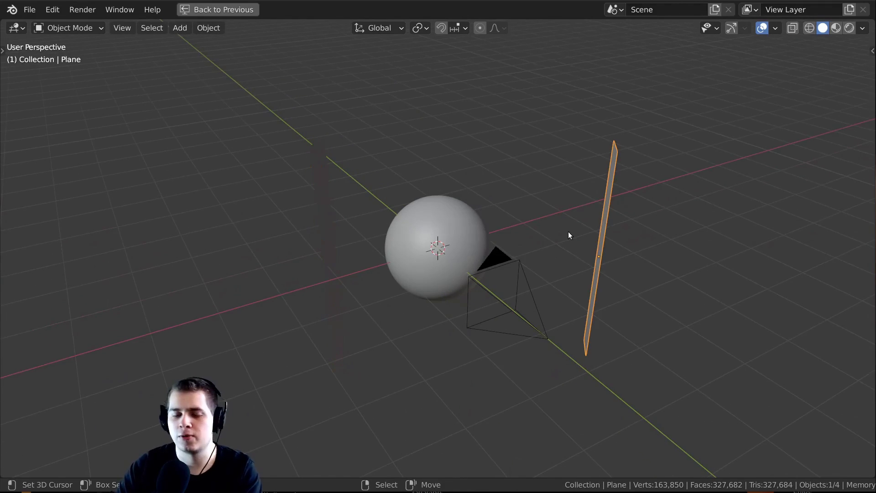
key(KP_0)
key(ctrl+space)
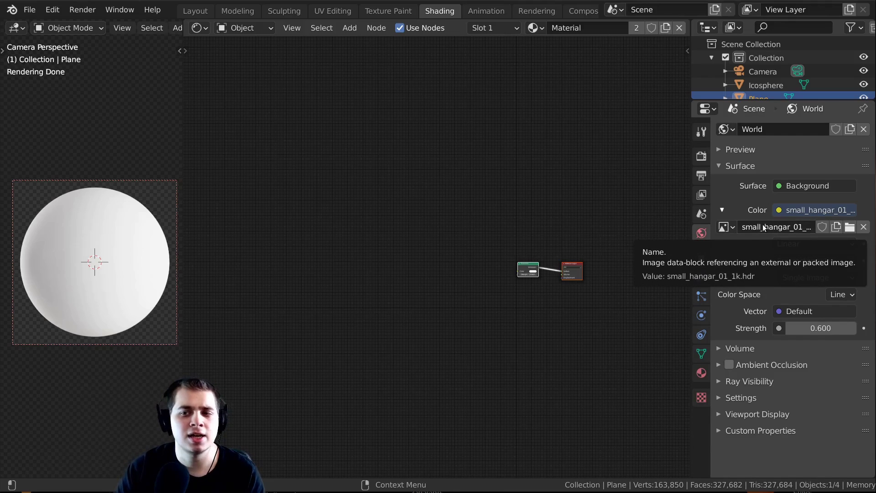
double_click(781, 228)
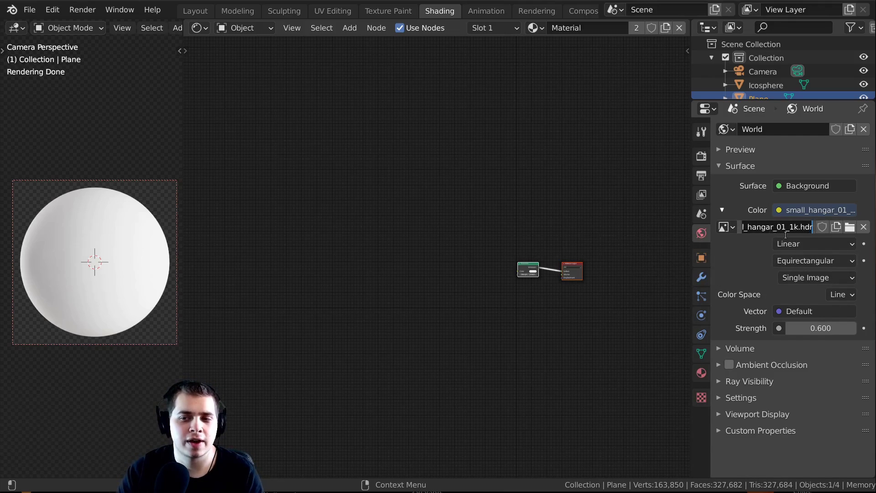
click(759, 260)
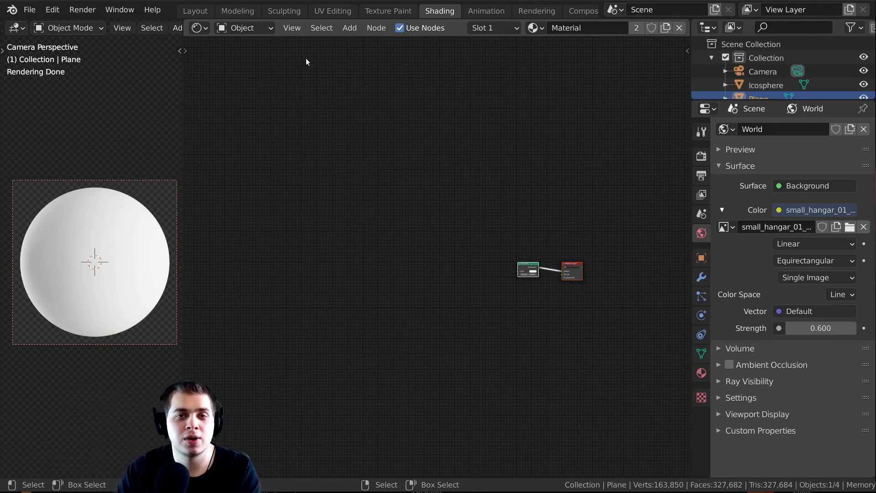
- Search the add-ons in the preferences for "node" to check whether Node Wrangler is enabled
click(60, 9)
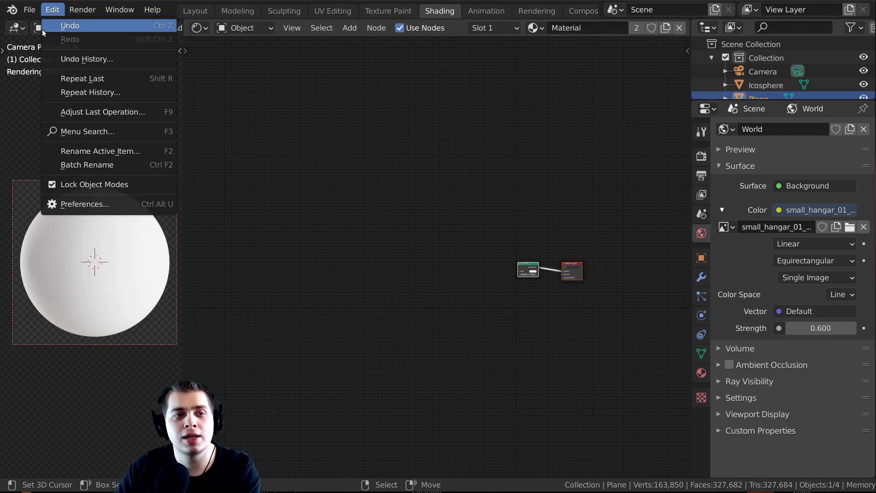
click(83, 210)
click(40, 171)
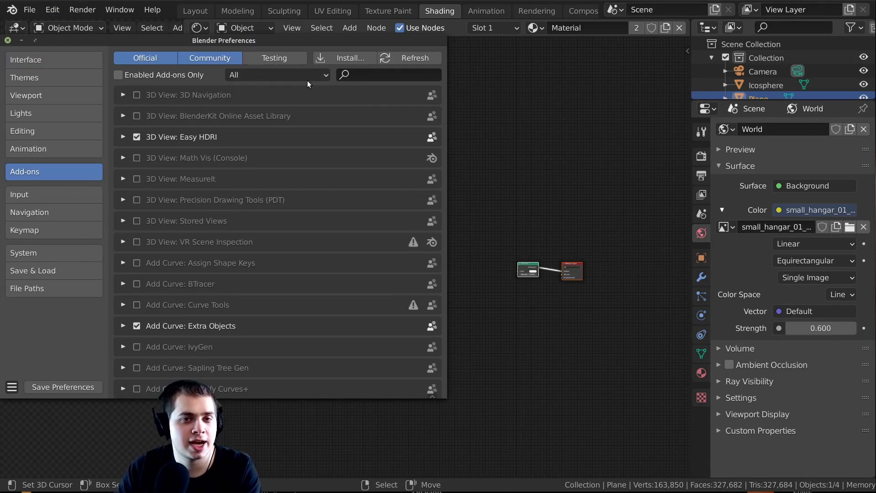
click(366, 73)
text(node)
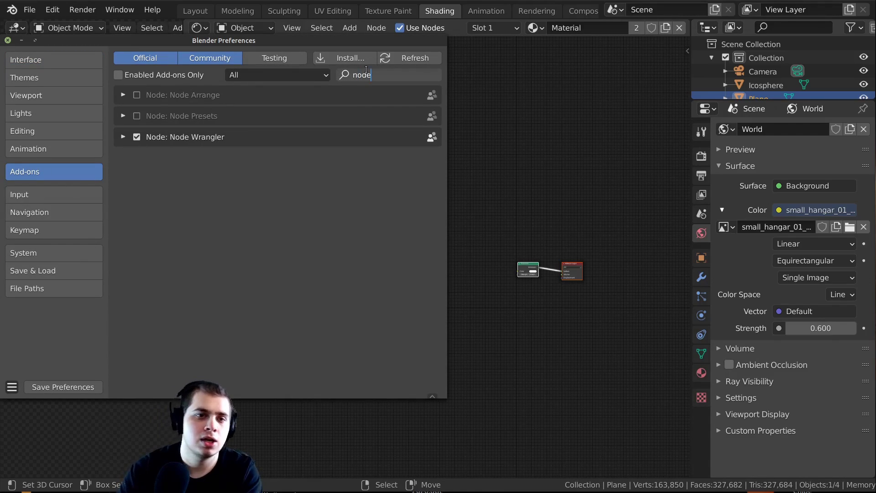
key(Return)
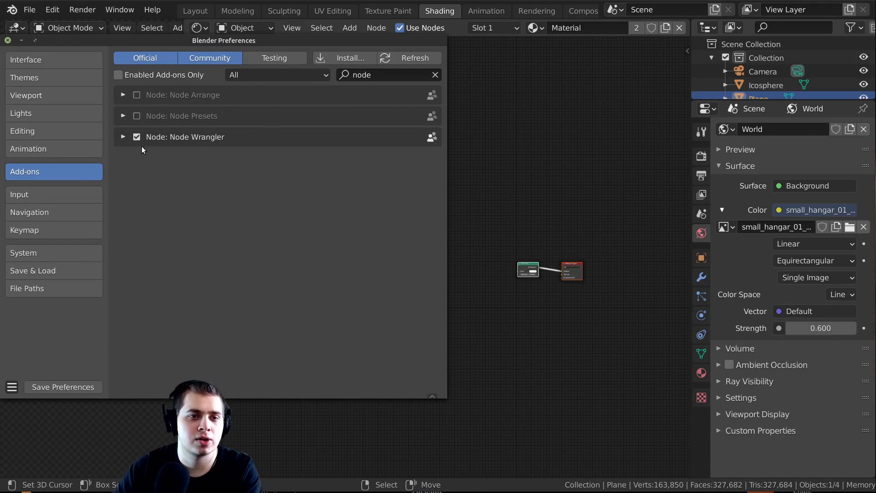
click(8, 40)
- Create a new material on the icosphere and name it Tile
click(131, 323)
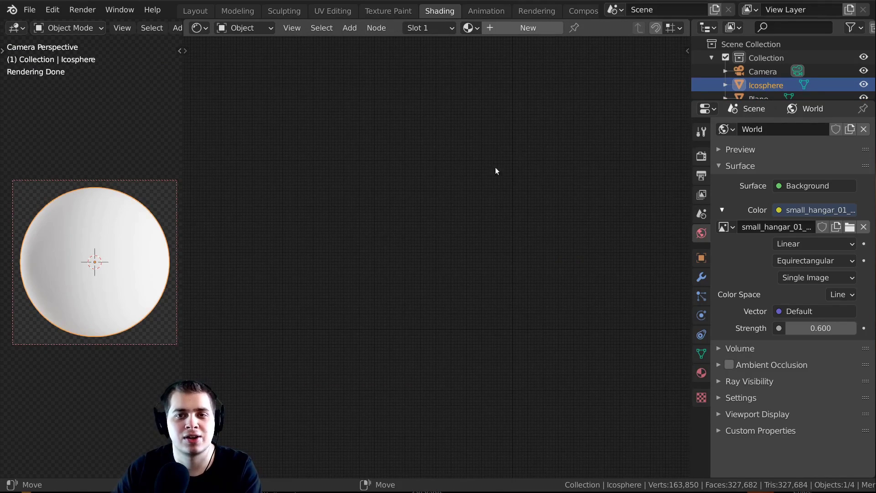
click(512, 27)
double_click(589, 28)
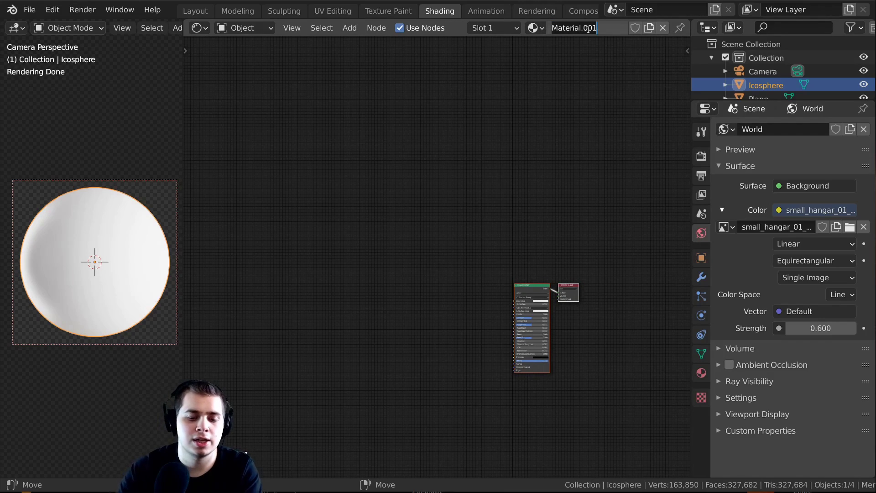
text(Tile)
key(Return)
- Add a Brick Texture node and place it well to the left of the Principled BSDF
scroll(401, 265, up, 2)
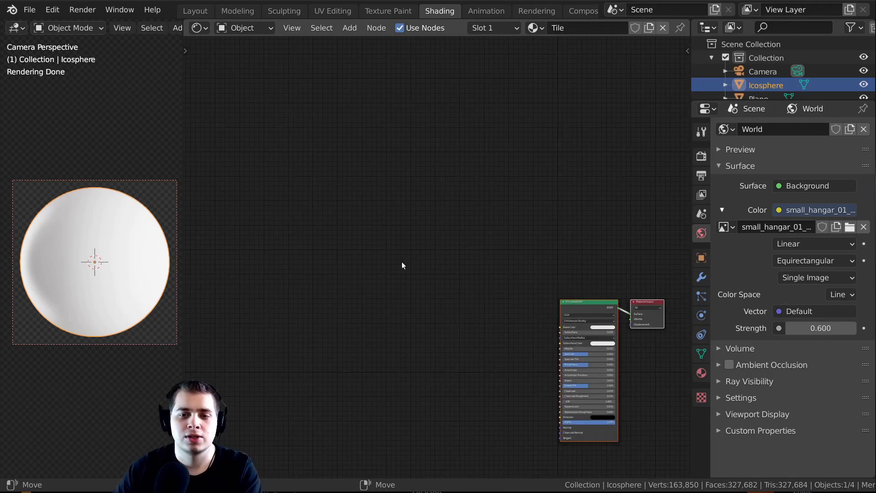
scroll(402, 262, up, 2)
key(shift+a)
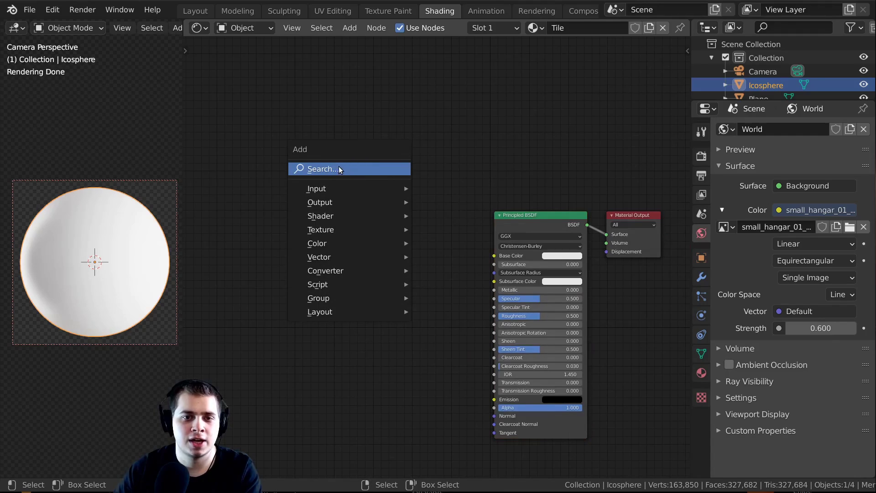
click(339, 168)
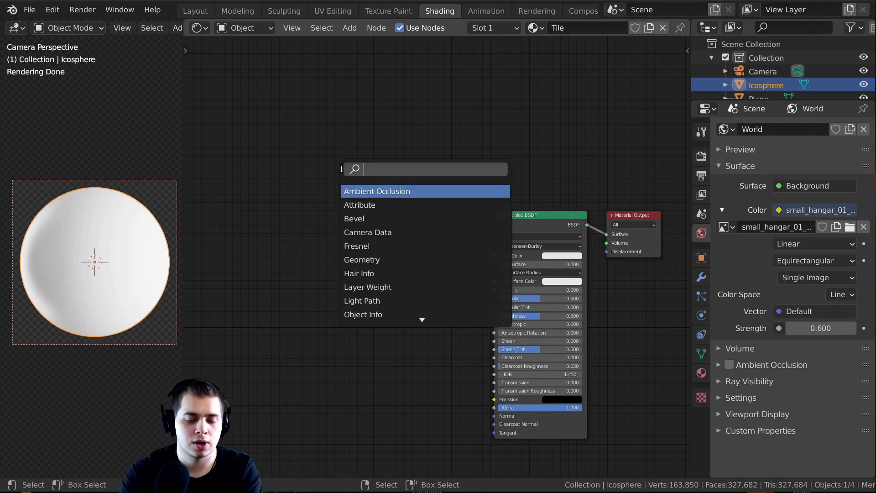
text(bri)
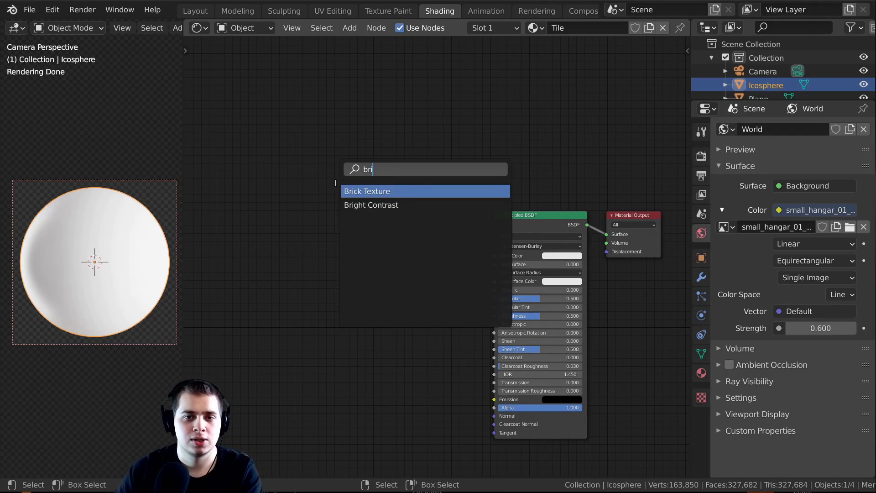
key(Return)
click(208, 246)
middle_drag(270, 224, 353, 179)
drag(330, 200, 308, 212)
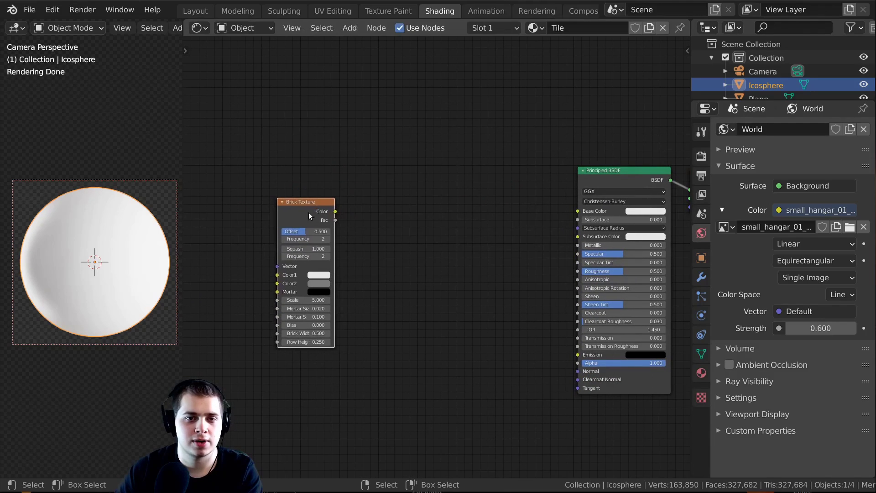
middle_drag(309, 212, 377, 211)
drag(380, 209, 371, 214)
middle_drag(387, 224, 430, 227)
scroll(428, 227, down, 1)
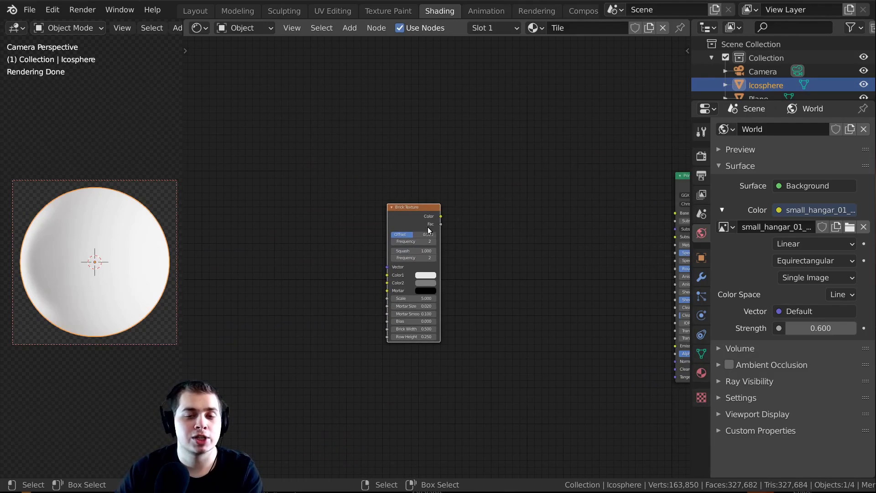
- Add linked Texture Coordinate and Mapping nodes to the Brick Texture with Node Wrangler
key(ctrl+t)
middle_drag(369, 227, 423, 224)
scroll(291, 246, up, 2)
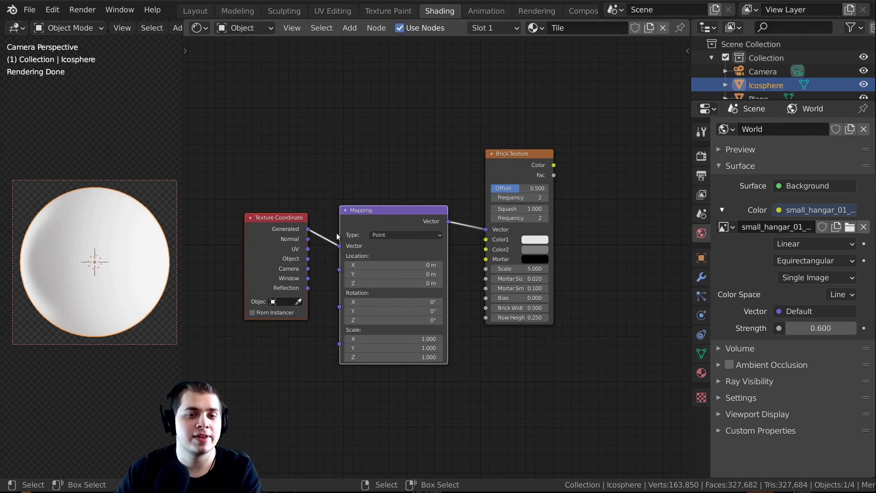
- Link the Texture Coordinate's Object output to the Mapping node's Vector input and move the Texture Coordinate node slightly left
scroll(386, 218, up, 1)
middle_drag(374, 209, 413, 238)
click(385, 218)
scroll(413, 238, up, 1)
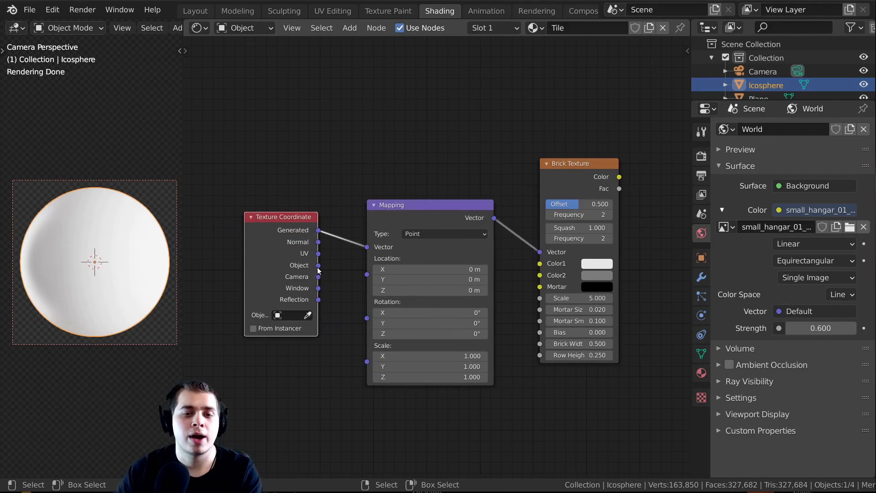
drag(318, 266, 261, 288)
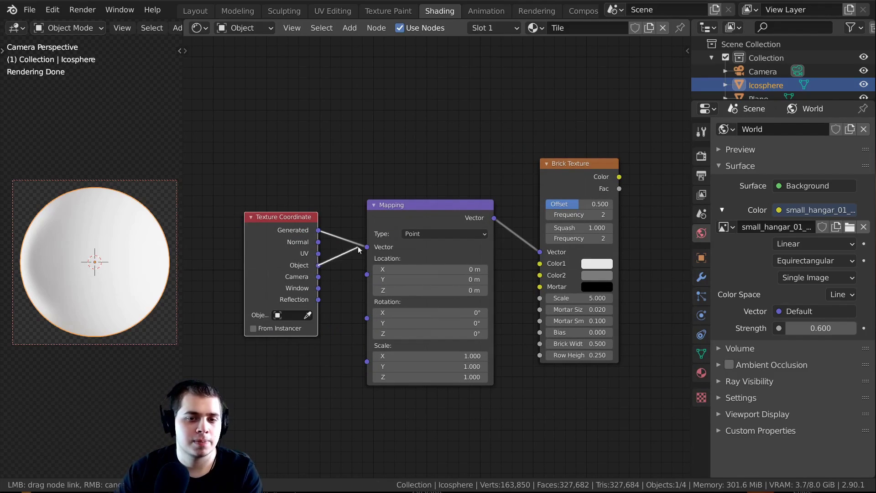
drag(359, 249, 366, 247)
drag(302, 237, 291, 235)
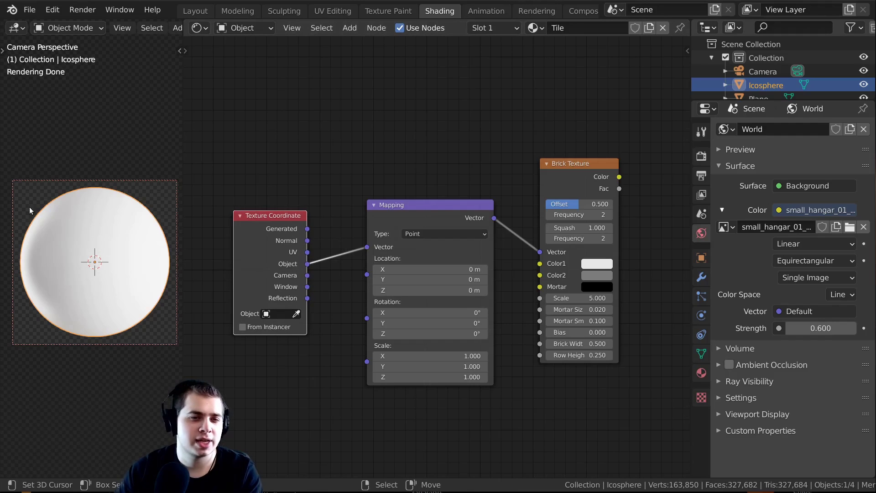
shift+middle_drag(94, 233, 96, 239)
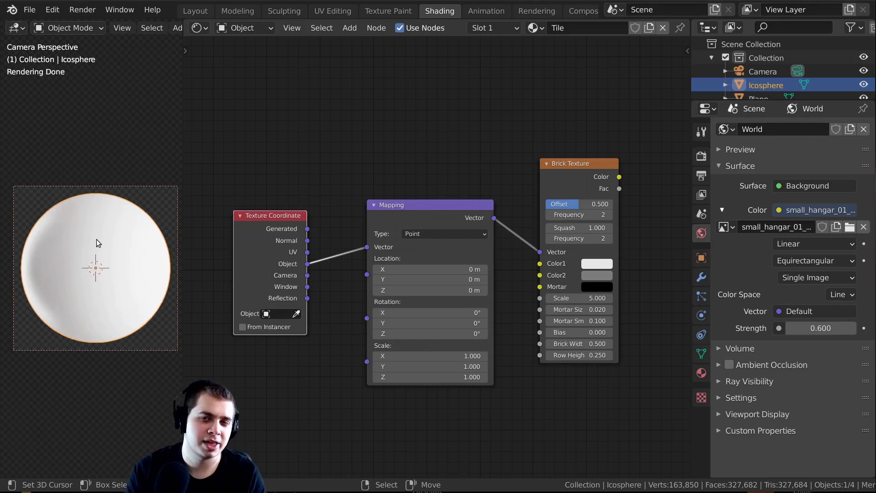
scroll(327, 267, up, 2)
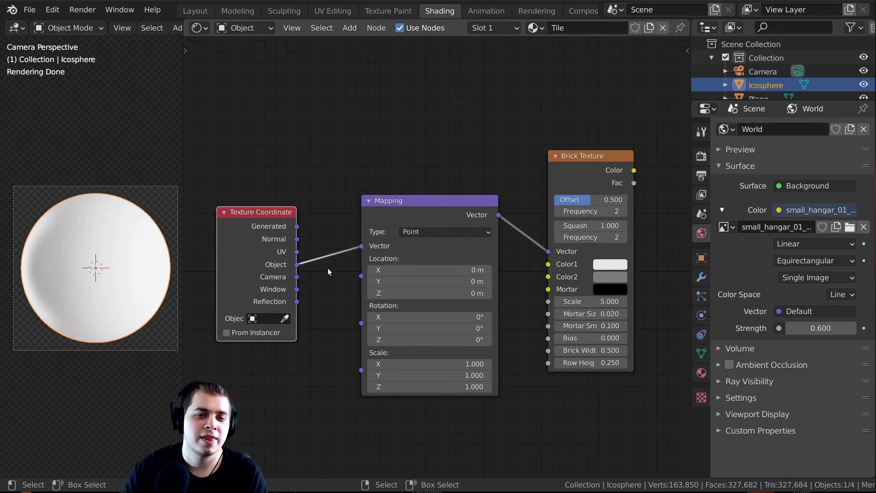
scroll(326, 246, up, 1)
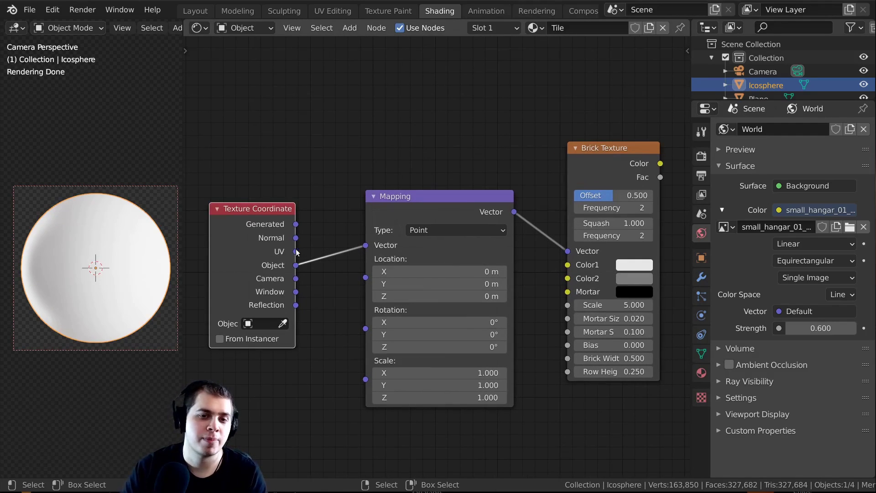
drag(295, 251, 339, 245)
drag(296, 224, 332, 233)
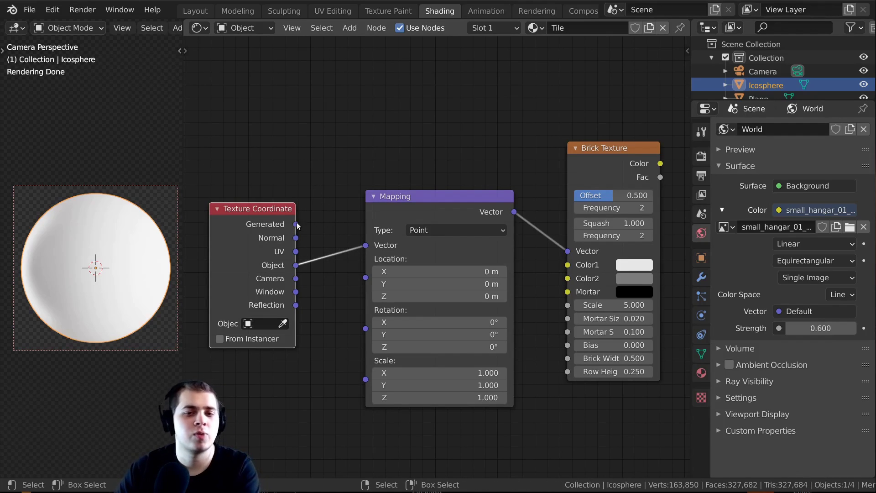
- Preview the Brick Texture's color output directly on the sphere with Node Wrangler
middle_drag(278, 256, 216, 293)
scroll(215, 294, down, 5)
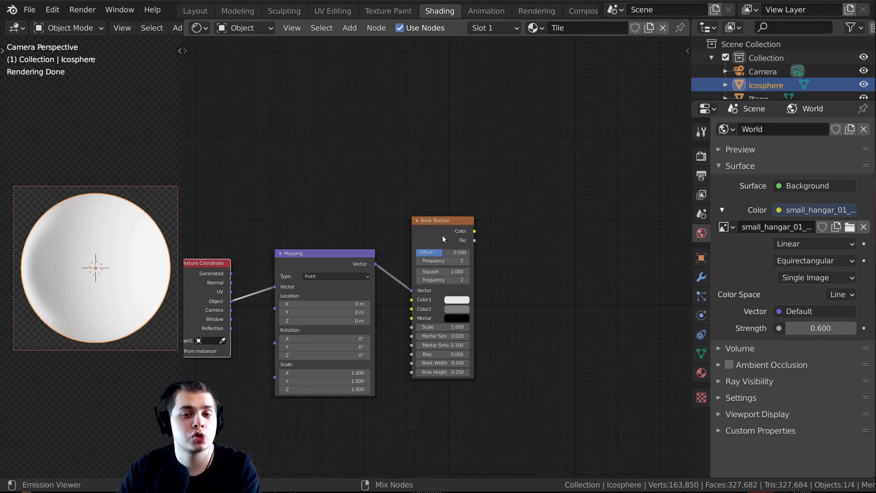
ctrl+shift+click(425, 220)
scroll(64, 261, up, 3)
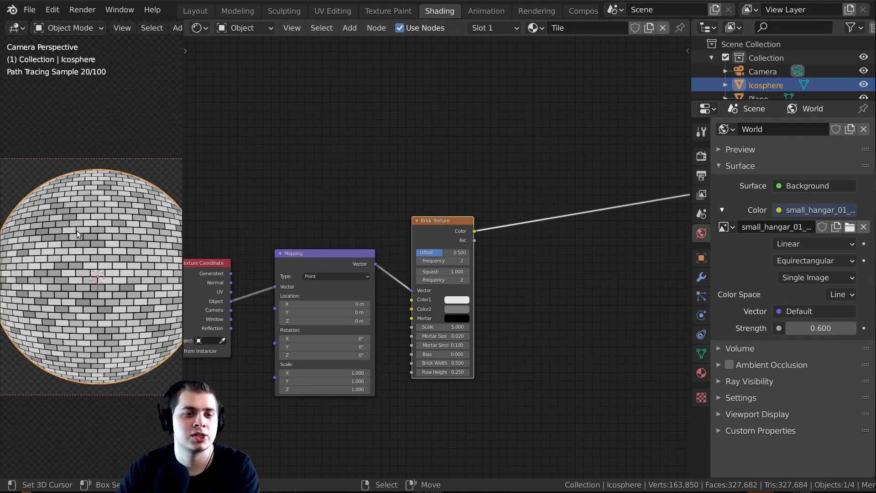
- Lower the Brick Texture's Scale to 1.230 to enlarge the bricks
scroll(470, 314, up, 2)
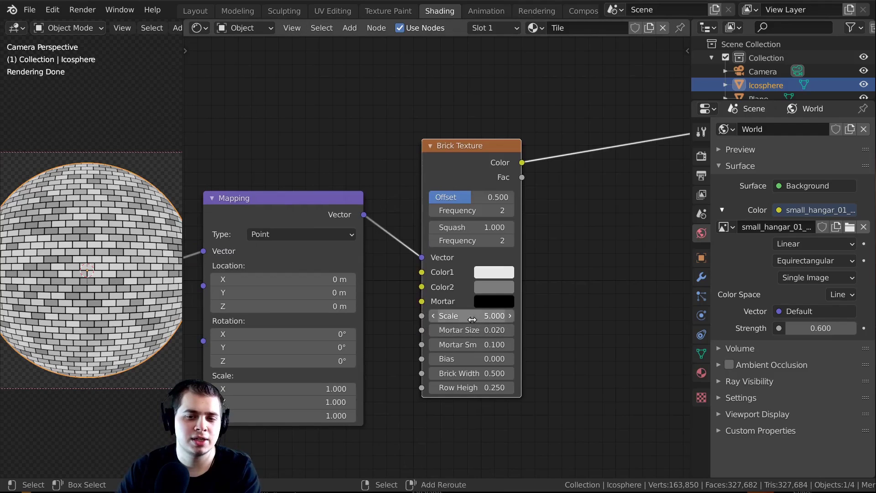
scroll(497, 315, up, 1)
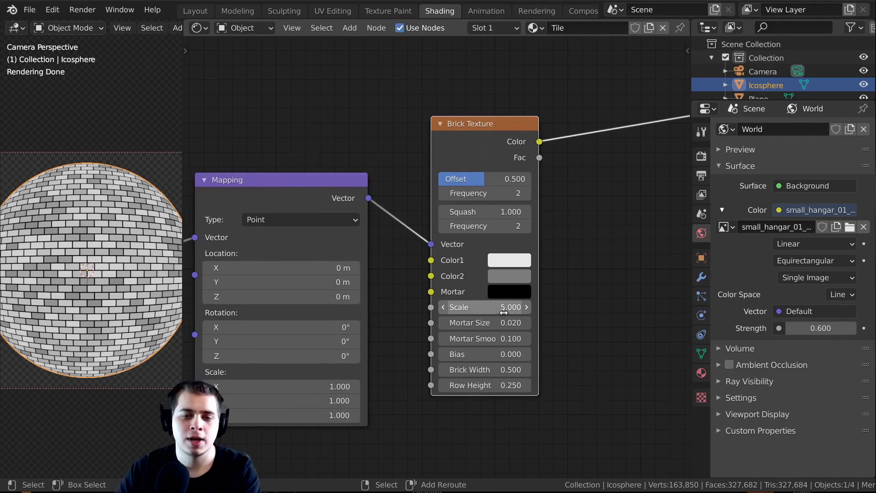
shift+drag(499, 312, 433, 311)
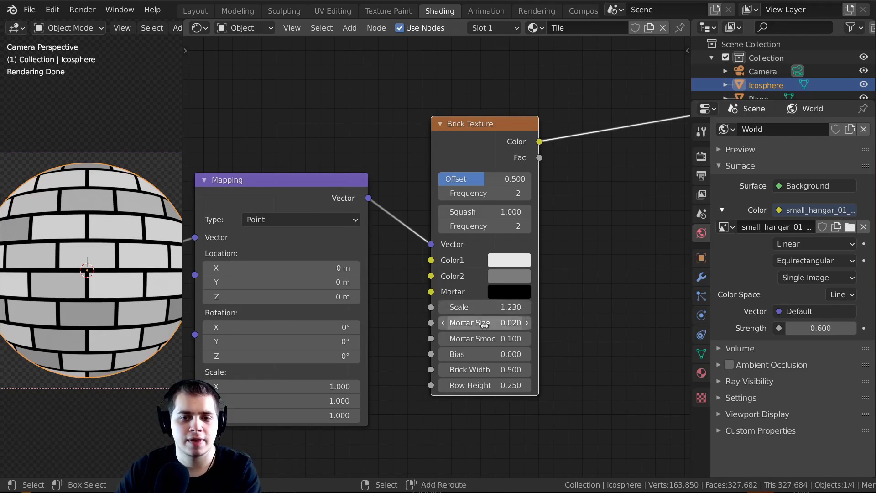
- Deselect the icosphere and set the Brick Texture's Mortar Size to 0.004 for thinner gaps
scroll(95, 295, up, 5)
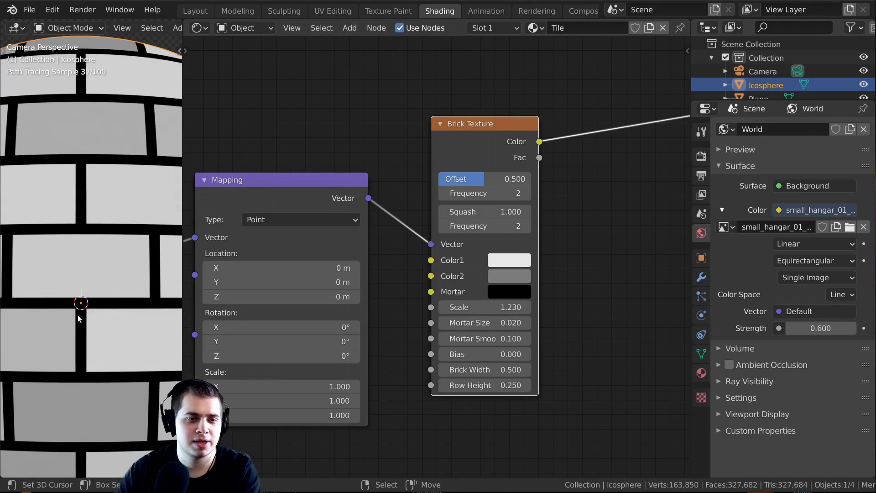
key(alt+a)
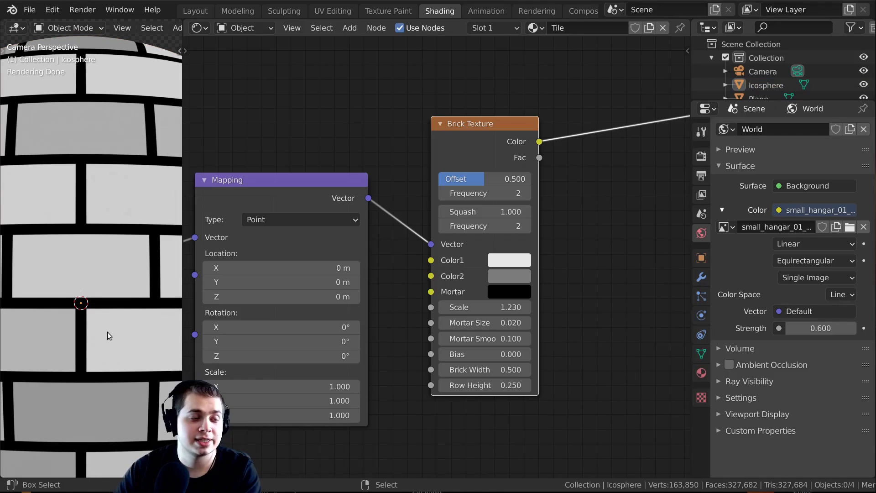
scroll(104, 332, down, 2)
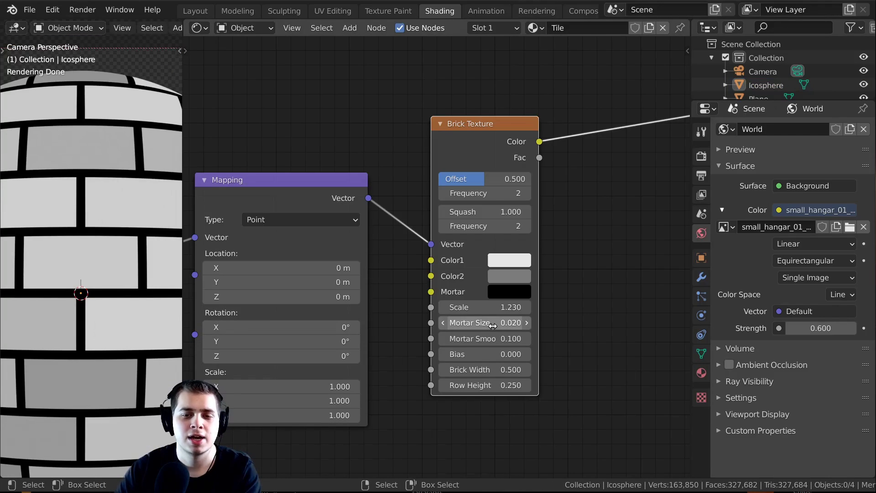
click(493, 326)
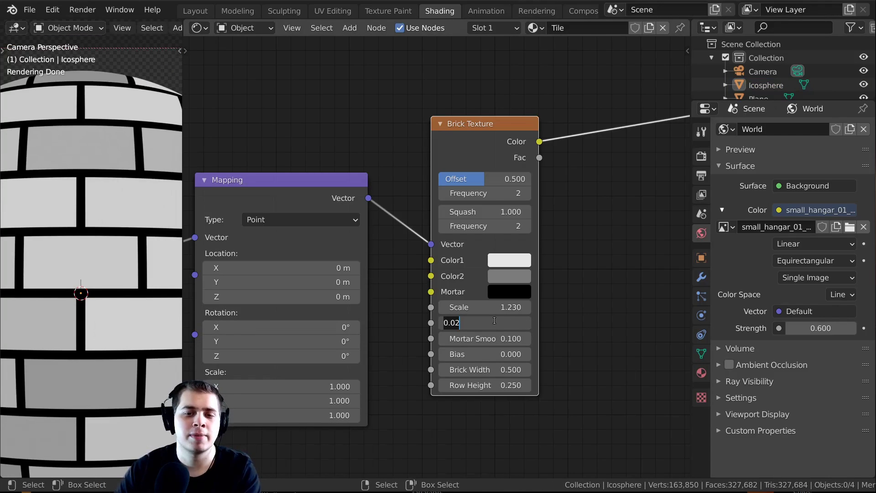
key(BackSpace)
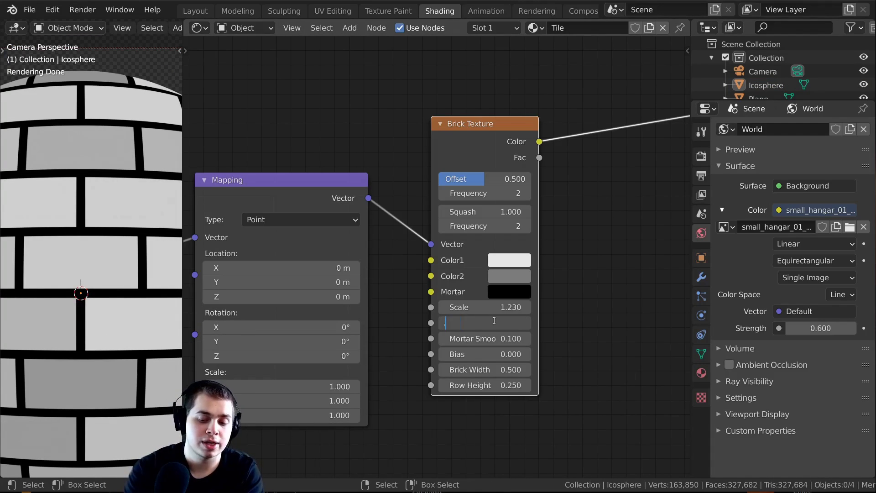
text(.004)
key(Return)
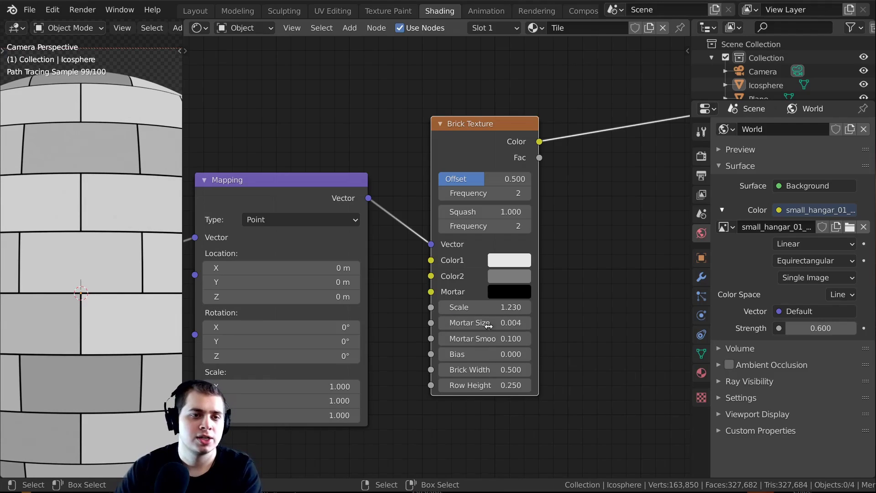
scroll(136, 276, down, 3)
scroll(98, 282, up, 4)
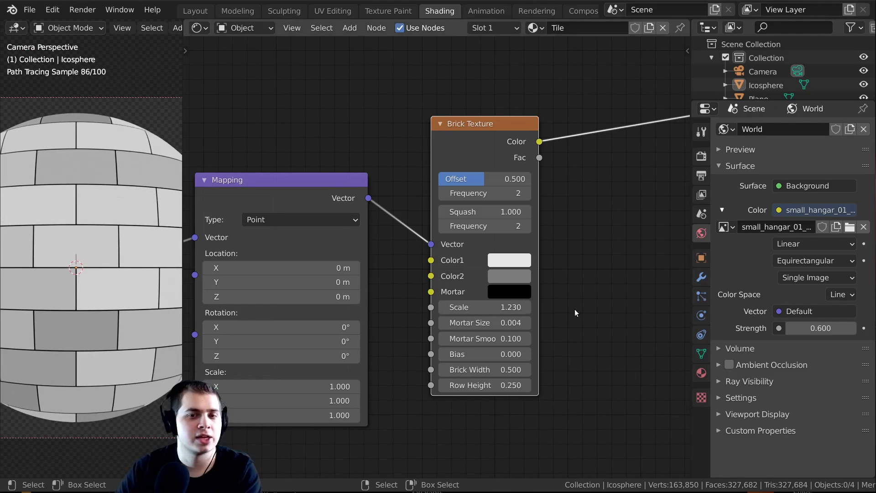
- Link the Brick Texture's Color output to the Principled BSDF's Normal input
scroll(413, 243, down, 4)
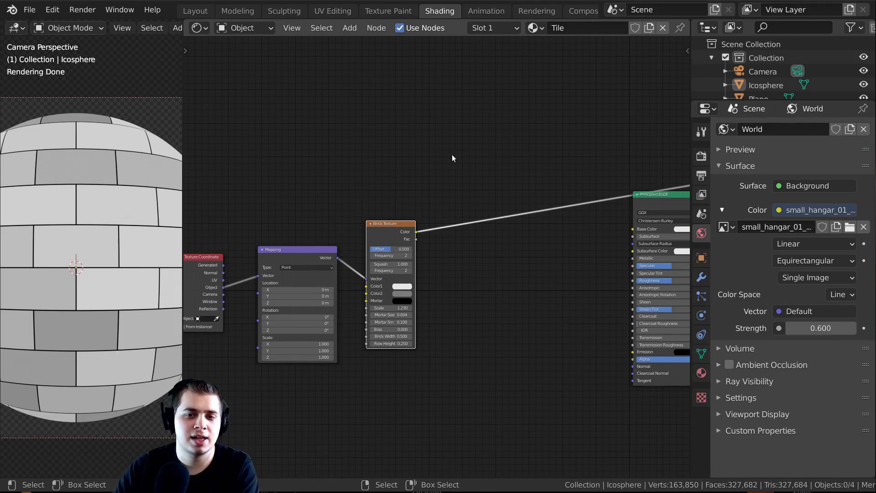
scroll(445, 261, up, 2)
middle_drag(481, 256, 400, 224)
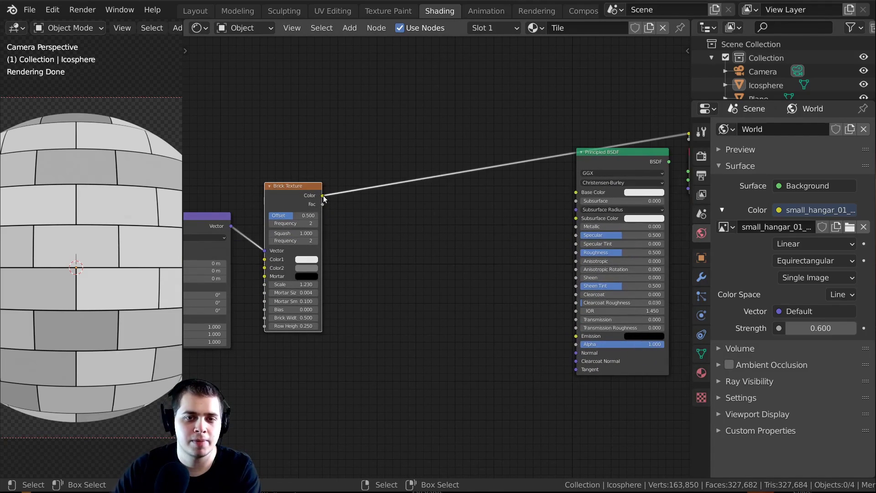
drag(323, 195, 576, 353)
- Insert a Bump node into the Normal link and feed the Brick Texture's Color into its Height input
key(shift+a)
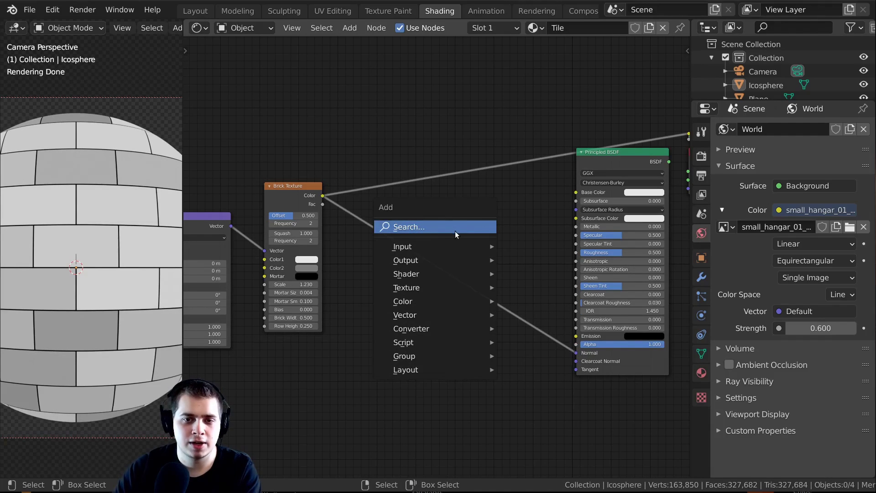
click(455, 227)
text(bum)
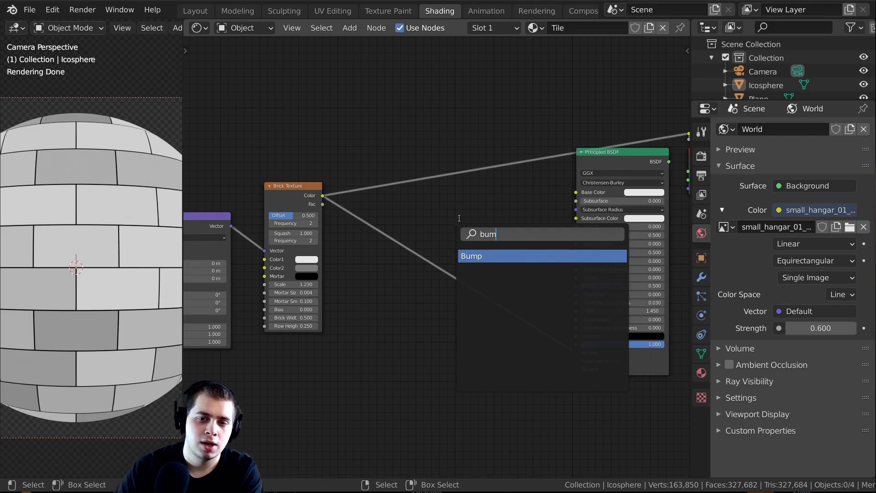
click(481, 256)
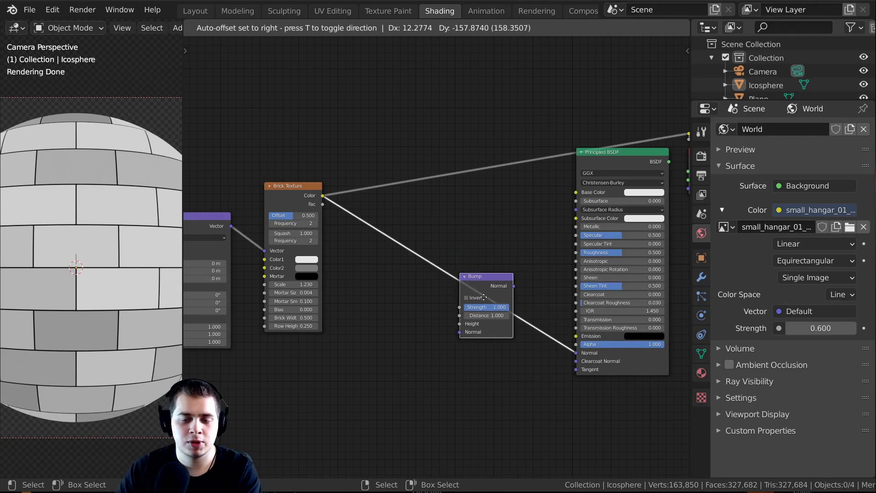
click(464, 358)
scroll(463, 360, up, 2)
mouse_move(464, 353)
mouse_down()
mouse_move(382, 298)
mouse_move(465, 341)
mouse_up()
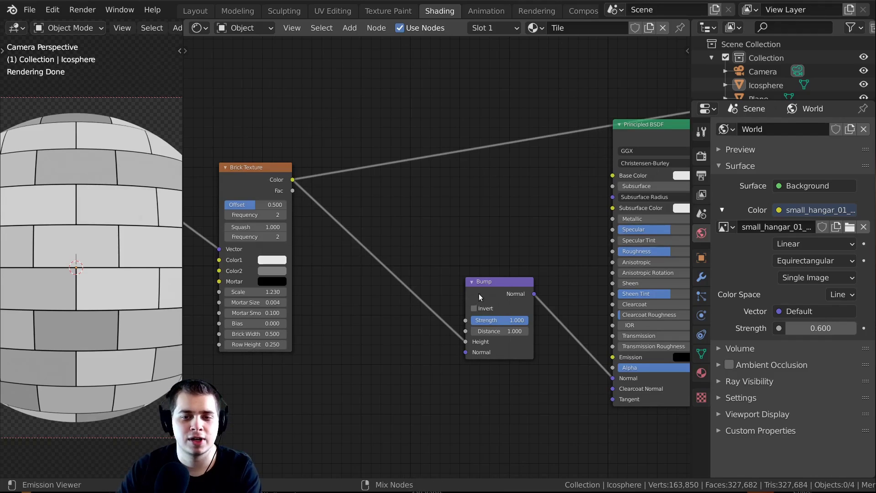
- Preview the Bump node's Normal output on the sphere with Node Wrangler and inspect the mortar grooves
ctrl+shift+click(494, 289)
drag(517, 294, 523, 299)
drag(612, 378, 590, 327)
drag(613, 381, 613, 378)
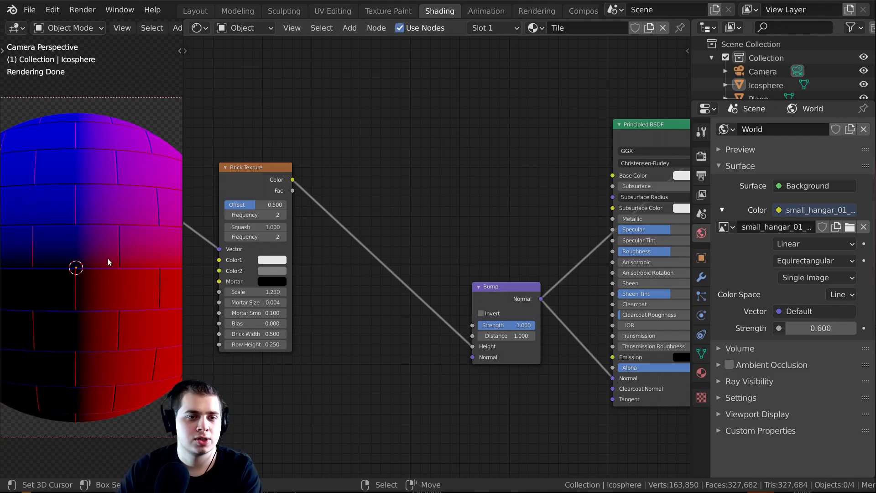
scroll(43, 154, up, 6)
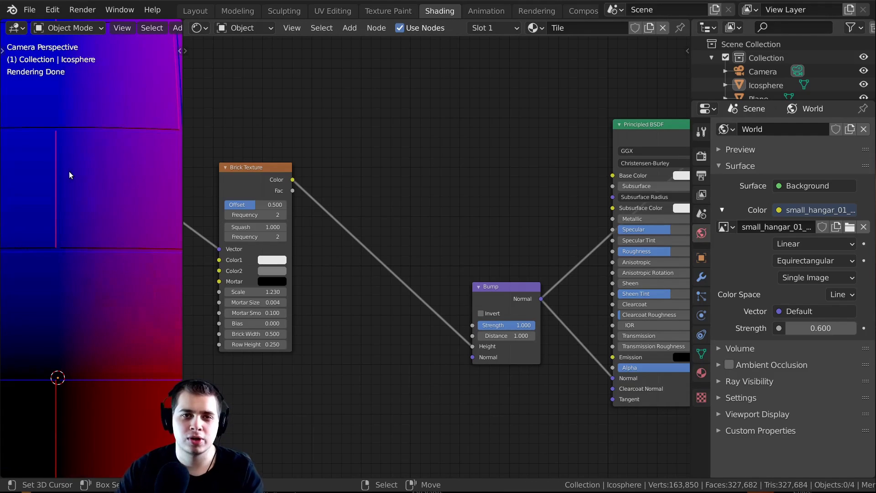
scroll(69, 172, down, 6)
scroll(38, 248, down, 2)
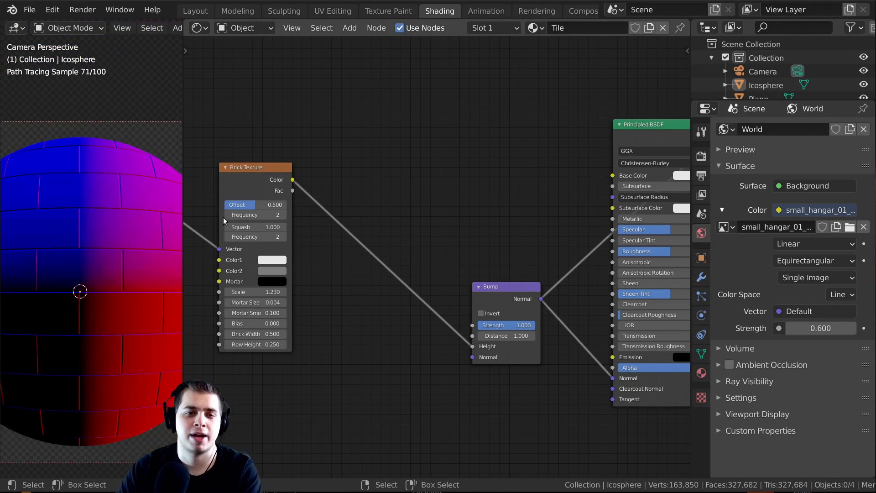
- Preview the Principled BSDF on the sphere again and widen the 3D viewport
scroll(498, 200, down, 2)
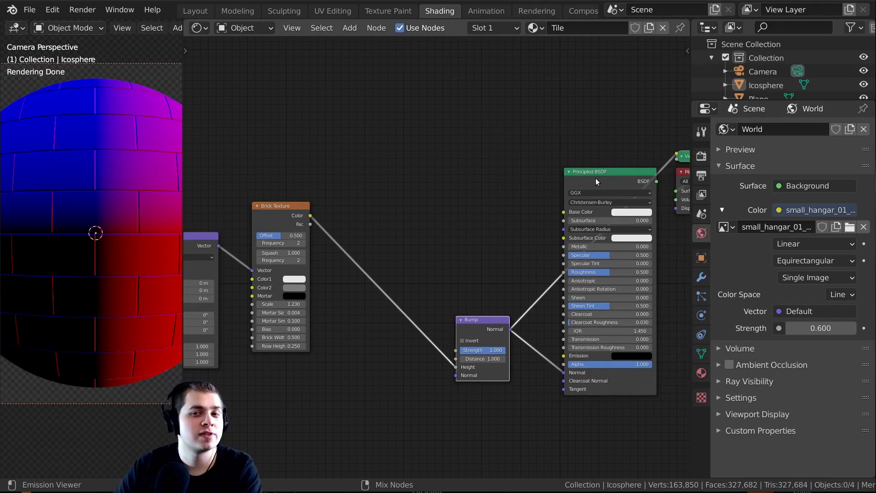
ctrl+shift+click(595, 179)
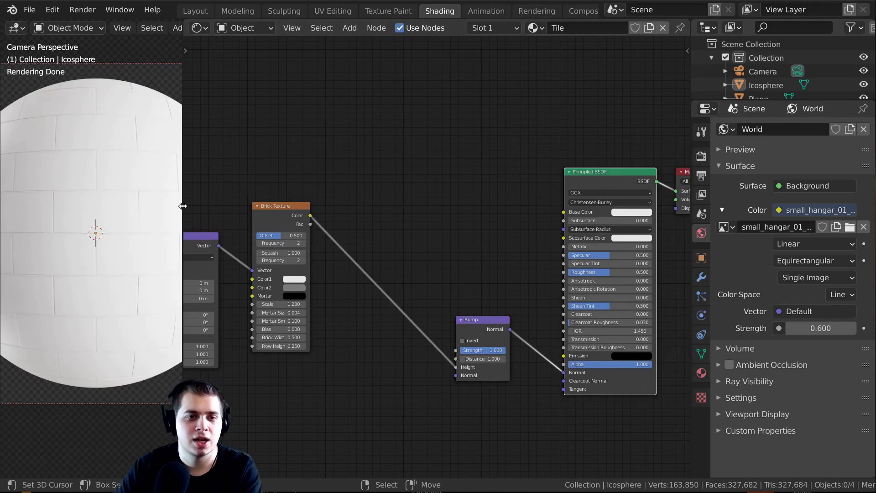
drag(183, 206, 254, 206)
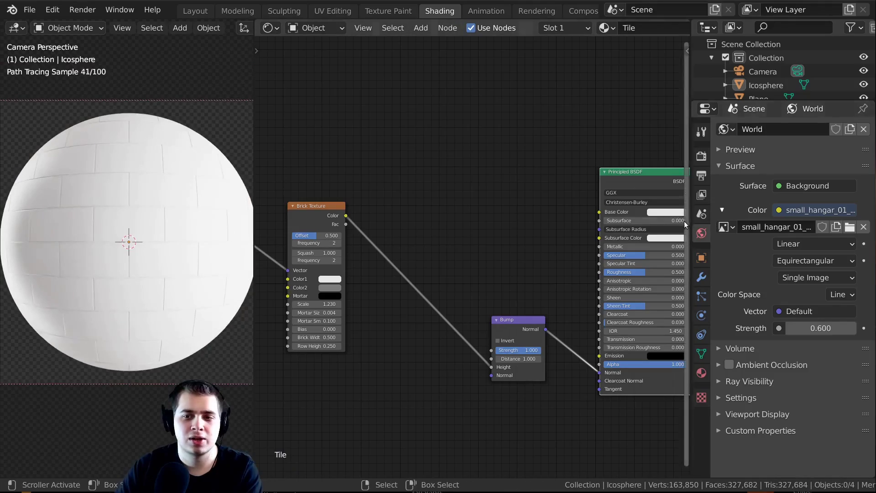
- Darken the Principled BSDF's Base Color to dark grey and examine the bump along the mortar lines up close
middle_drag(684, 225, 611, 222)
click(611, 221)
drag(659, 154, 658, 142)
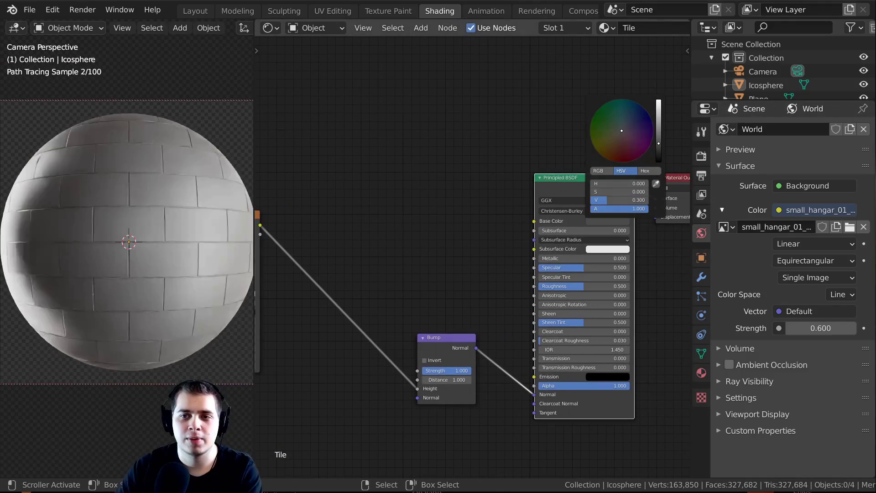
scroll(109, 208, up, 3)
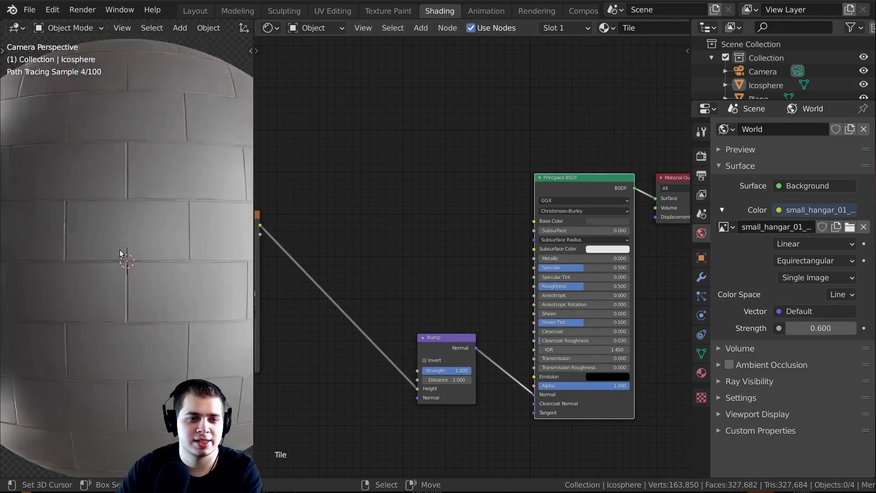
scroll(153, 201, up, 1)
shift+middle_drag(154, 212, 156, 237)
scroll(389, 292, down, 2)
- Link the Brick Texture's Color output to the Principled BSDF's Base Color input
middle_drag(389, 292, 482, 294)
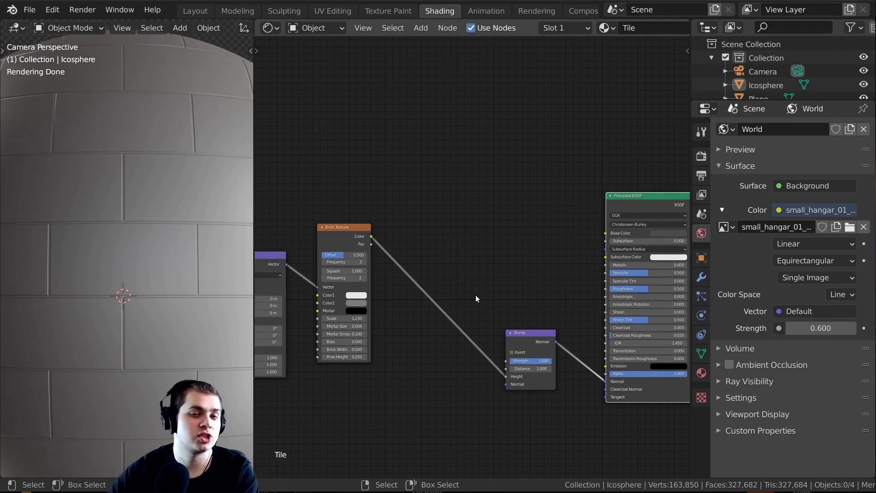
scroll(421, 238, up, 1)
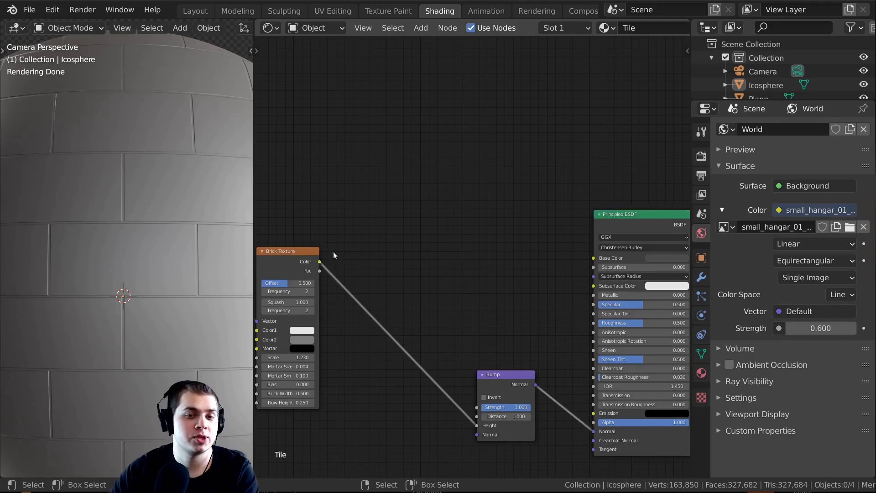
drag(319, 261, 591, 261)
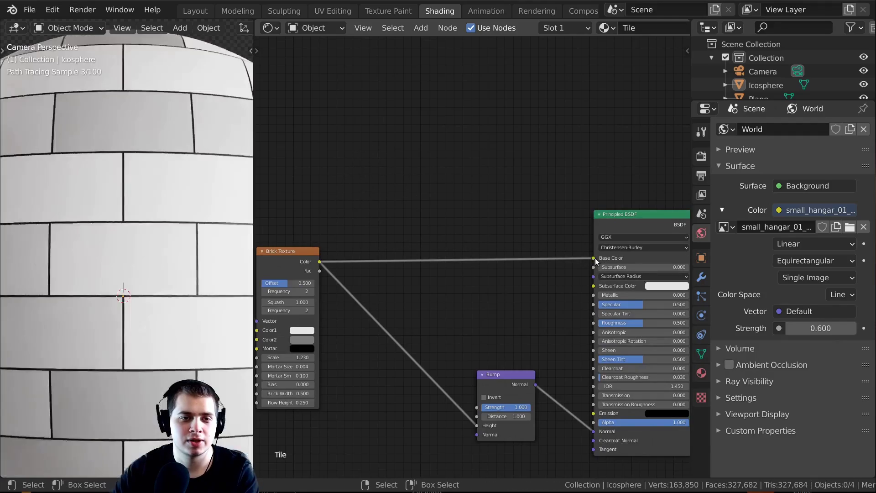
scroll(429, 264, down, 2)
scroll(115, 232, down, 3)
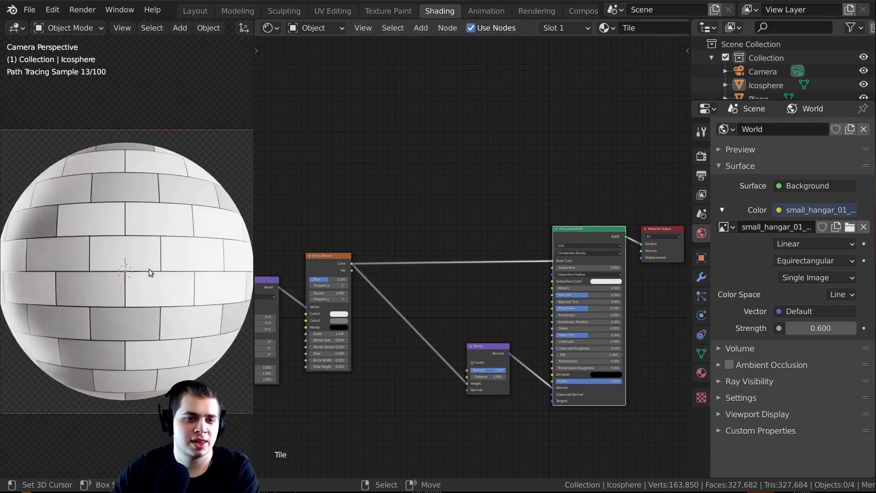
scroll(137, 237, up, 2)
shift+middle_drag(101, 231, 100, 233)
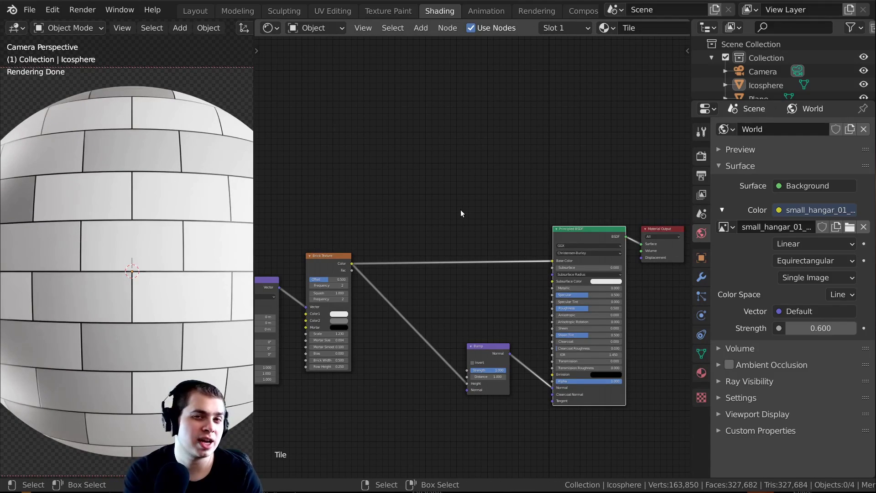
- Insert a ColorRamp node into the link between the Brick Texture's Color and the Principled BSDF's Base Color
scroll(450, 203, up, 1)
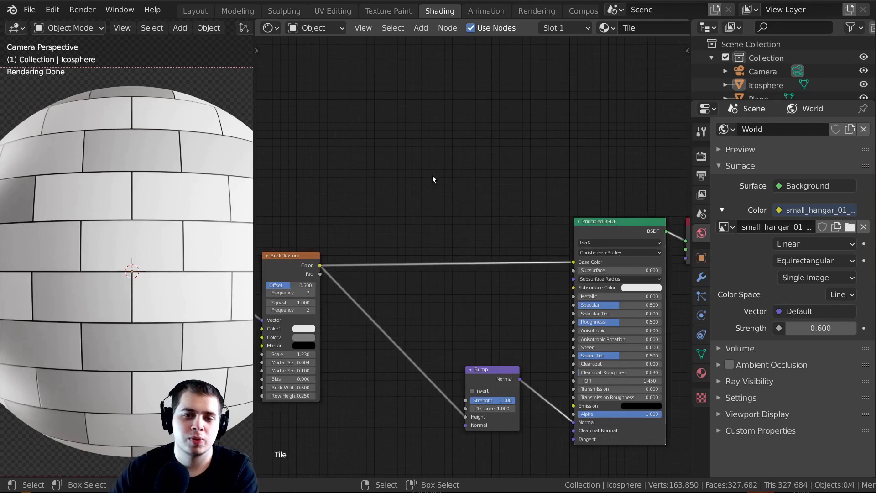
key(shift+a)
click(408, 174)
text(col)
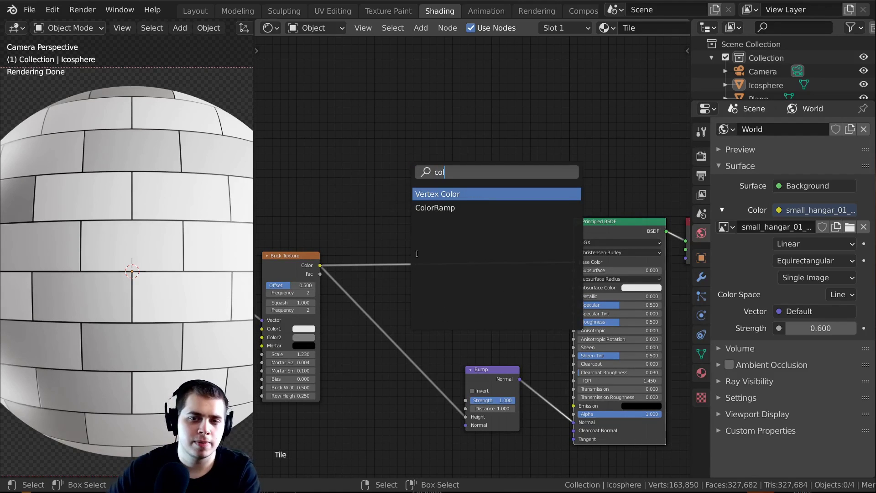
click(434, 208)
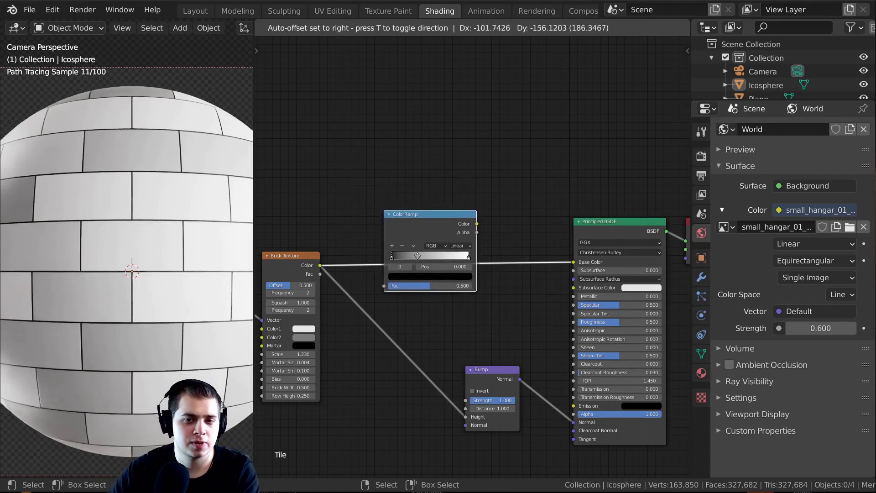
click(429, 259)
middle_drag(428, 259, 471, 307)
drag(476, 280, 468, 236)
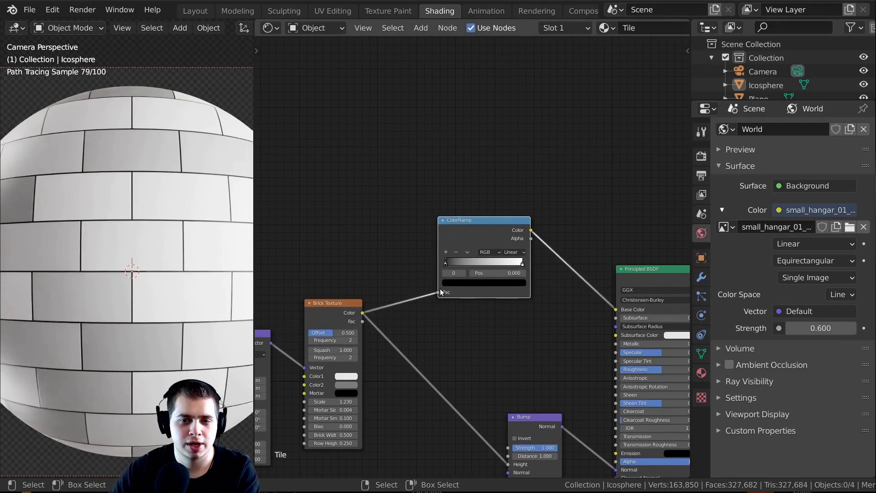
- Move the ColorRamp's white stop to position 0.942
middle_drag(281, 349, 328, 302)
scroll(539, 187, up, 4)
middle_drag(539, 187, 473, 175)
click(537, 241)
drag(539, 241, 529, 241)
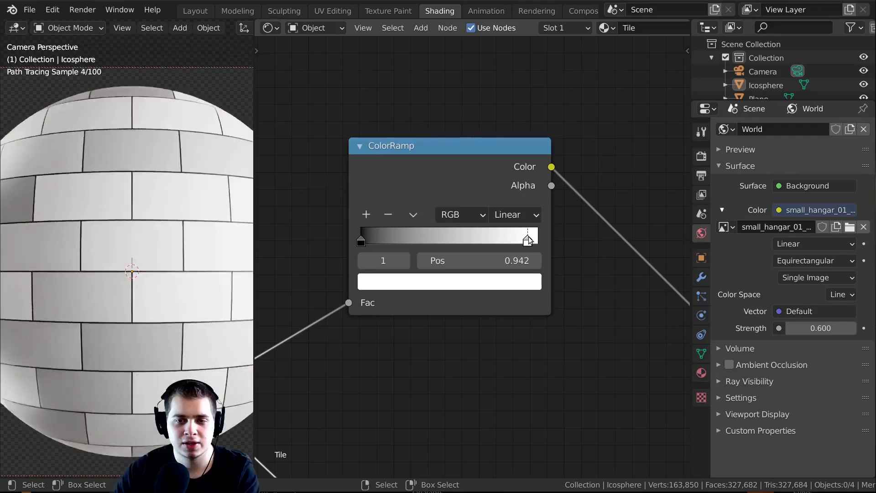
- Change the ColorRamp's white stop to a light blue-grey to tint the tiles
click(478, 287)
click(435, 91)
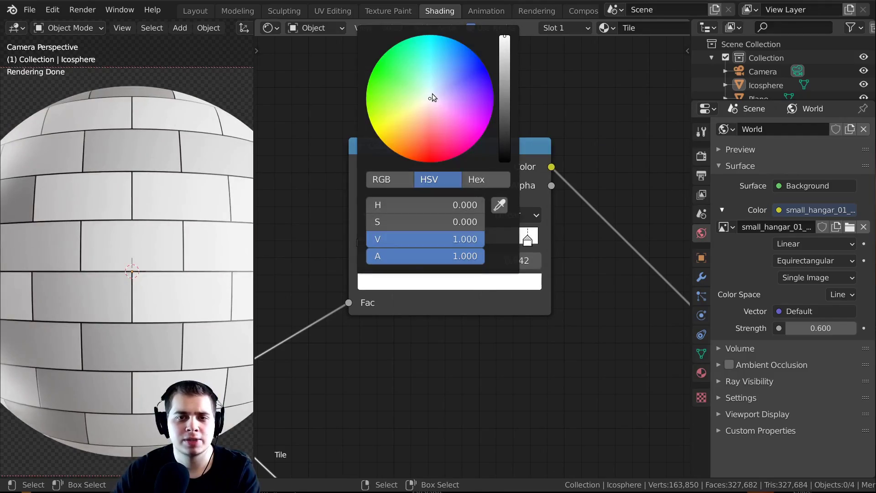
drag(505, 69, 505, 67)
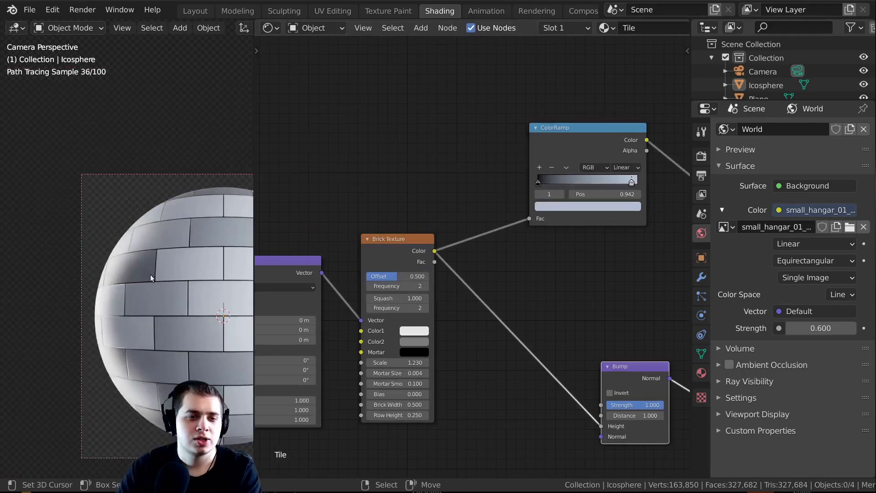
scroll(150, 277, up, 4)
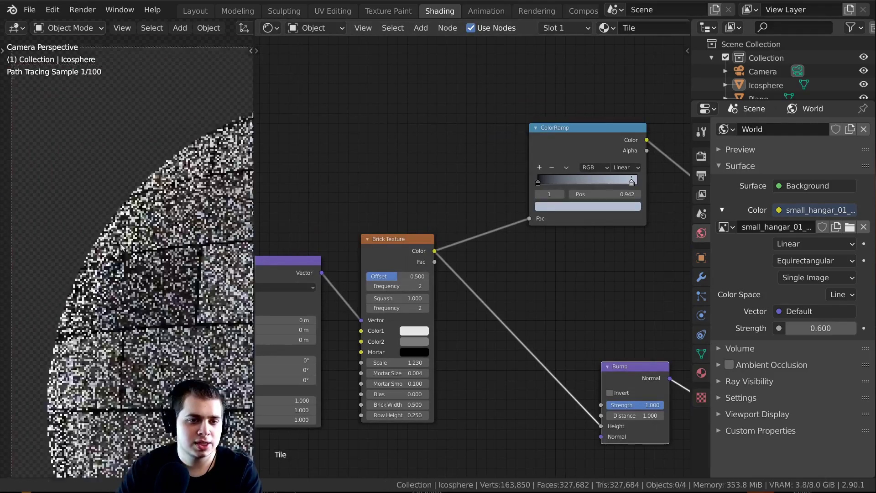
scroll(44, 262, up, 1)
scroll(43, 258, up, 2)
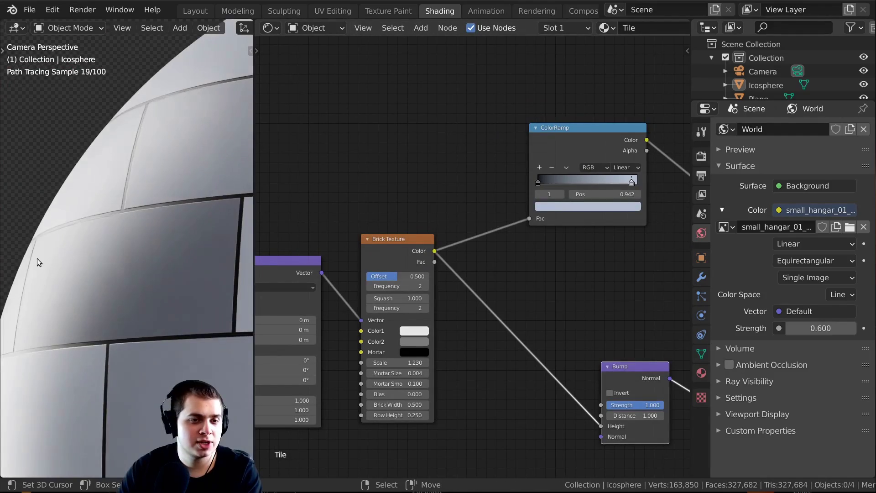
- Add a Noise Texture node to the material and place it above the Brick Texture
scroll(114, 253, down, 1)
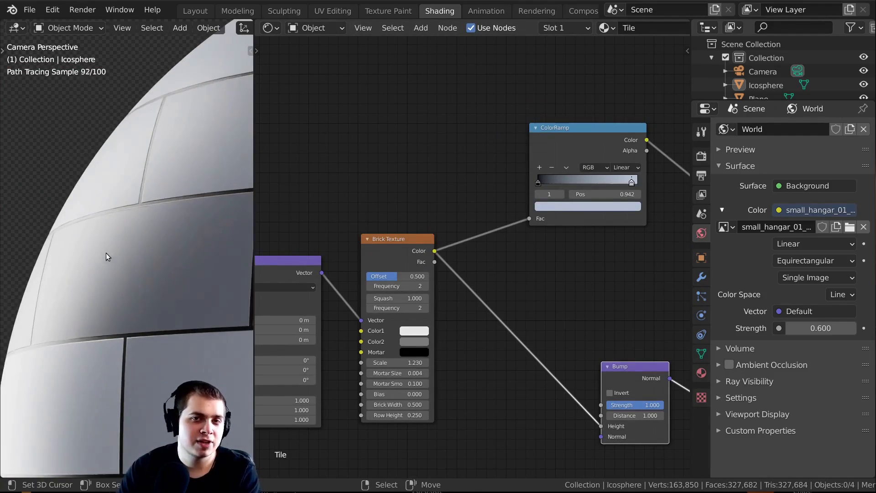
scroll(184, 252, down, 2)
scroll(143, 244, down, 4)
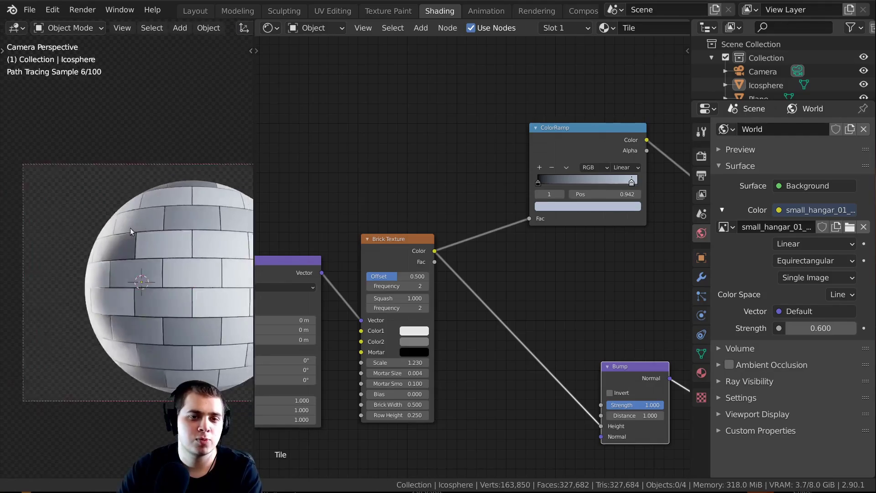
key(shift+a)
click(371, 126)
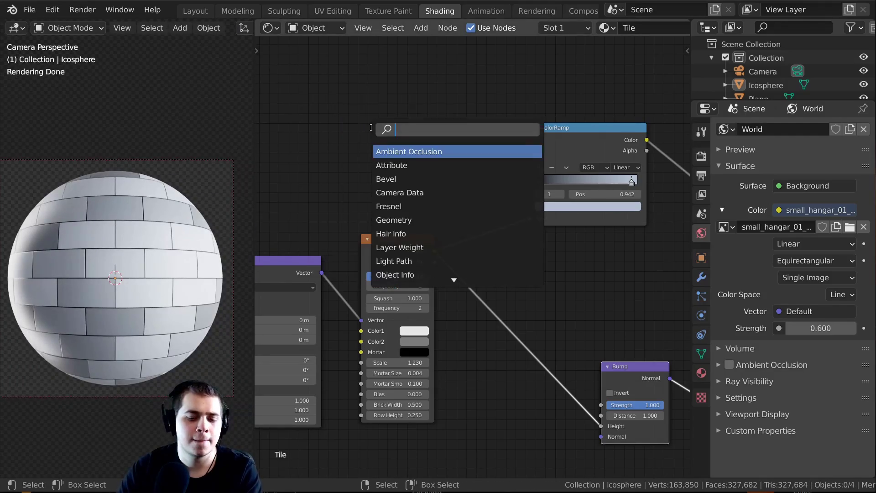
text(no)
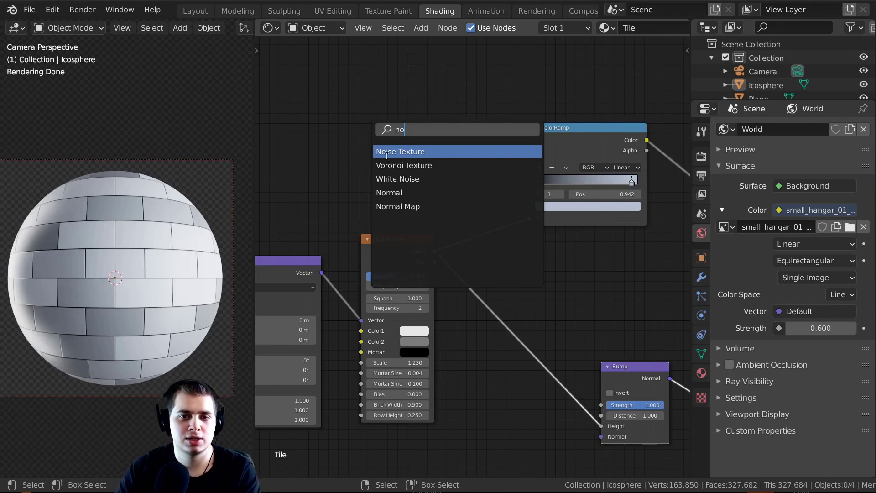
key(Return)
click(371, 130)
click(388, 271)
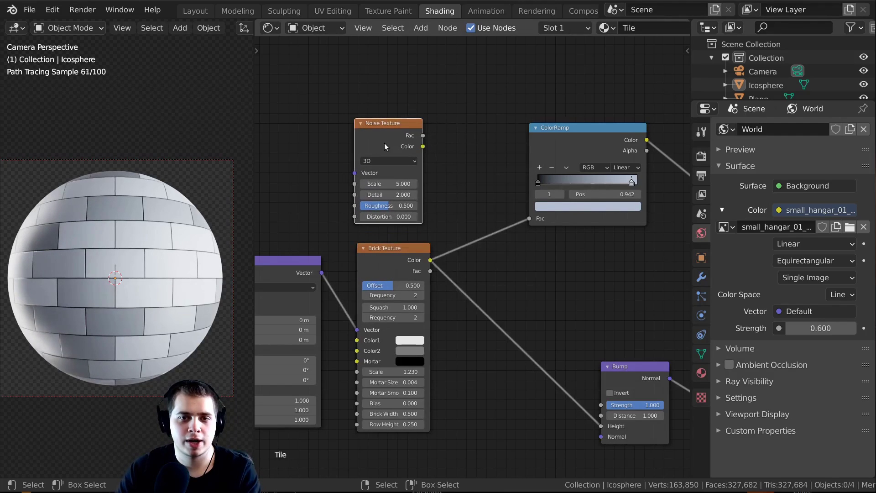
- Link the Mapping node's Vector output to the Noise Texture's Vector input
scroll(325, 268, down, 4)
middle_drag(325, 268, 416, 261)
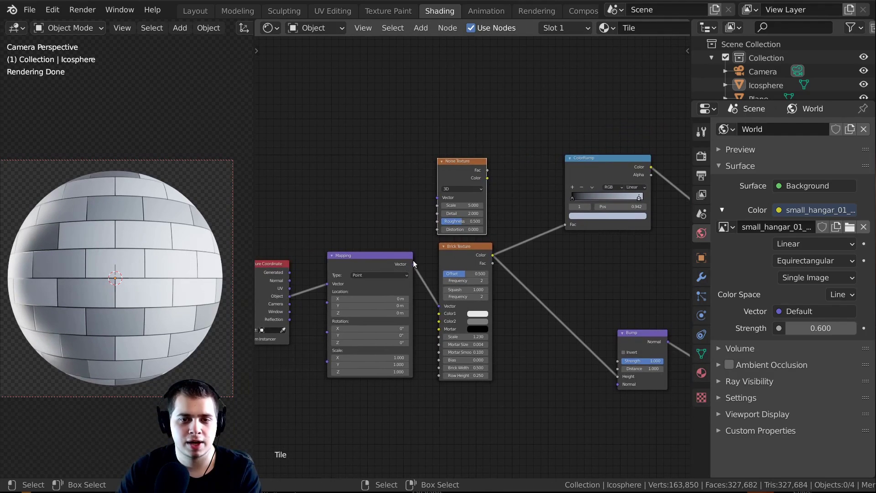
drag(412, 265, 438, 198)
click(444, 198)
middle_drag(479, 182, 400, 140)
scroll(399, 140, up, 3)
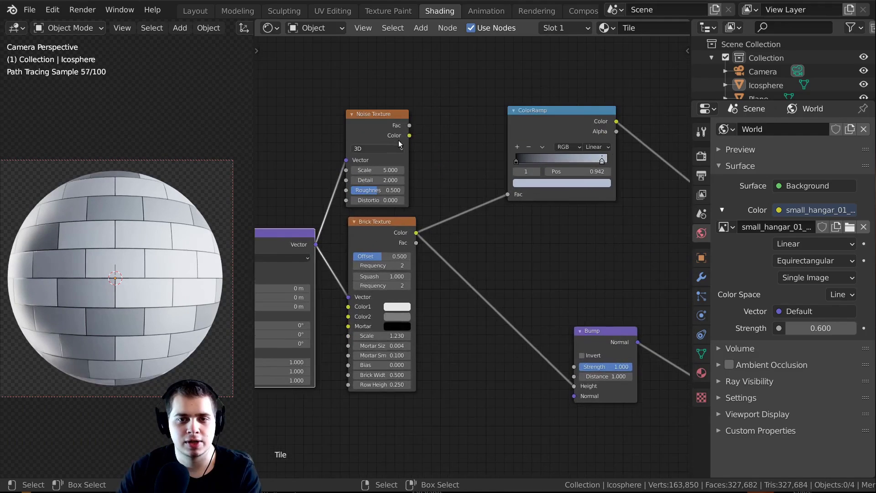
- Duplicate the Bump node and insert the copy between the original Bump's Normal output and the Principled BSDF's Normal input
middle_drag(475, 210, 439, 190)
scroll(478, 246, down, 2)
drag(531, 304, 501, 301)
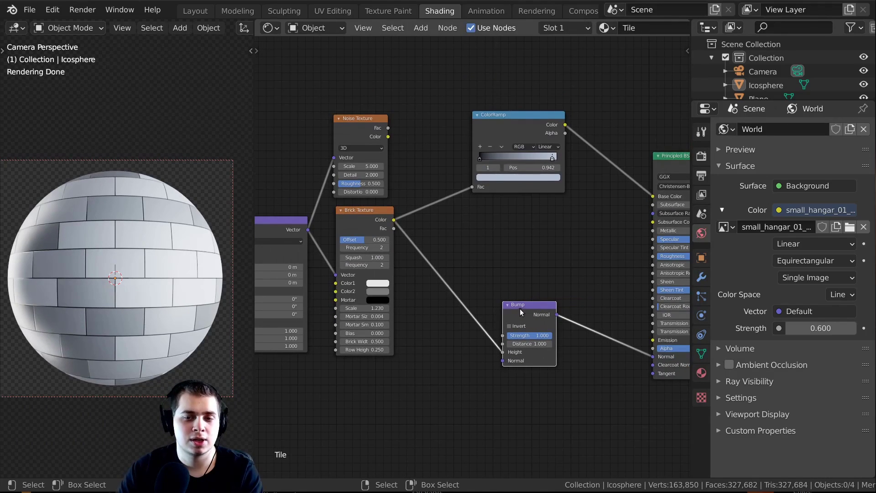
key(shift+d)
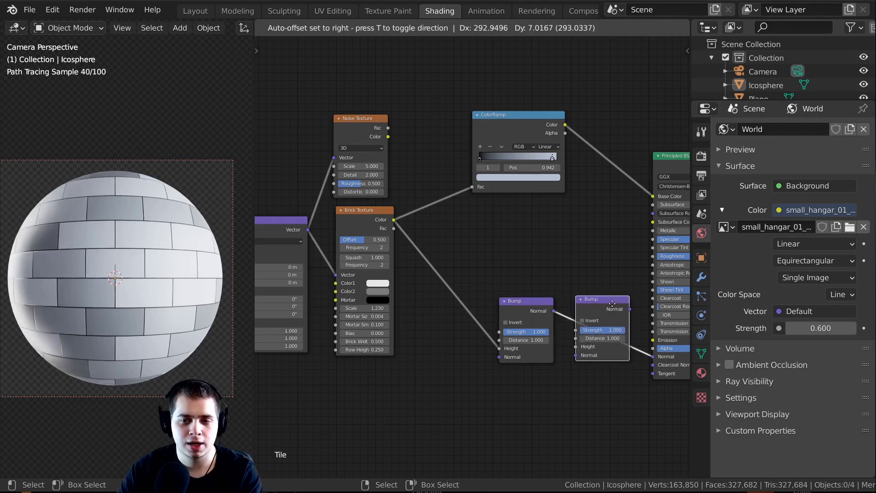
click(616, 306)
scroll(548, 237, up, 2)
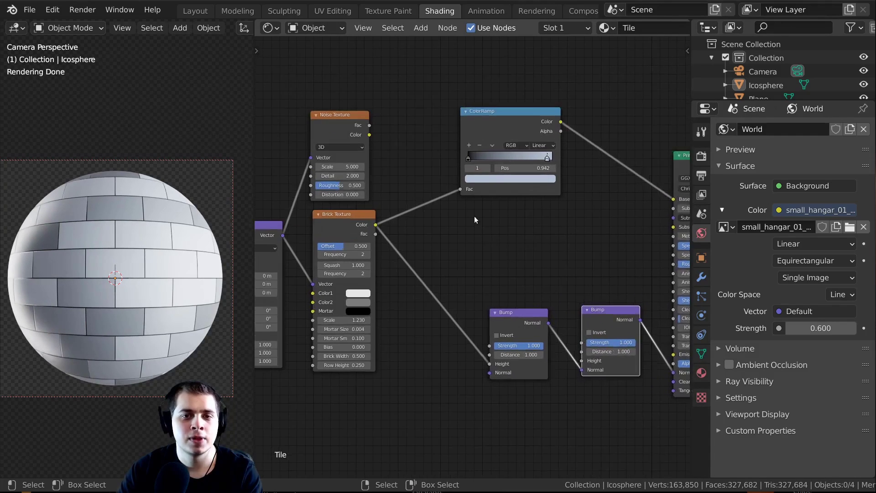
- Link the Noise Texture's Fac output to the second Bump's Height and set that Bump's Strength to 0.02
drag(361, 116, 592, 368)
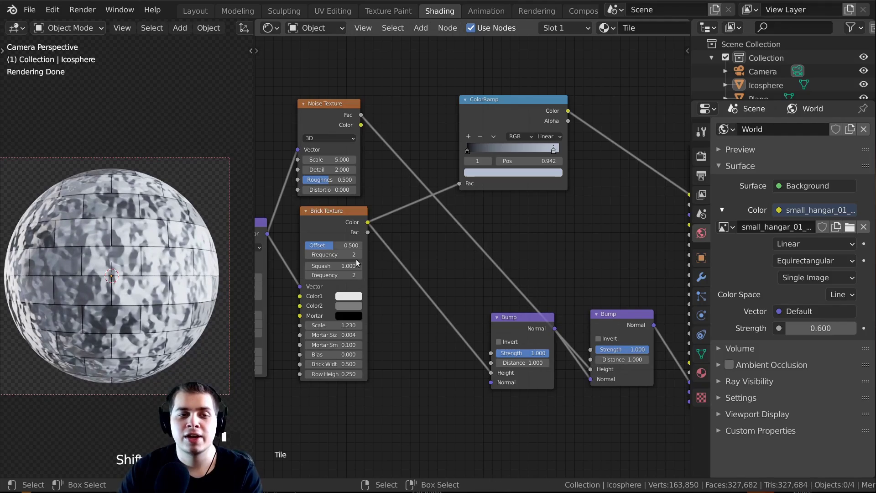
scroll(122, 216, up, 2)
middle_drag(636, 308, 596, 243)
scroll(592, 249, up, 8)
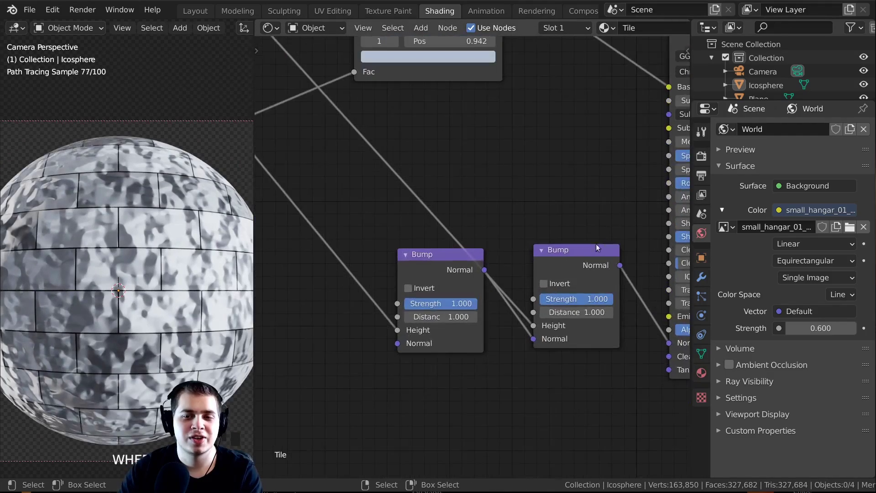
drag(611, 292, 552, 297)
click(554, 299)
key(BackSpace)
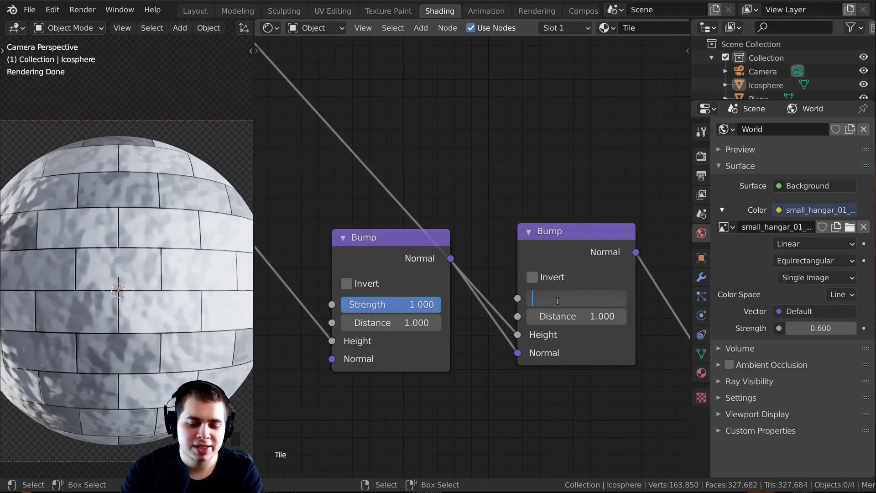
text(.02)
key(Return)
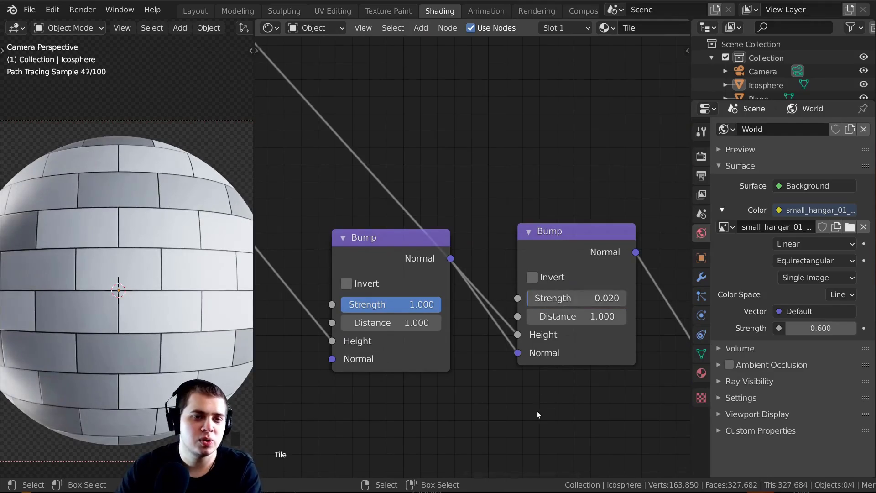
- Preview the second Bump's Normal output on the icosphere, examine the noise relief up close, and return to the Principled BSDF output
ctrl+shift+click(565, 259)
scroll(166, 262, up, 5)
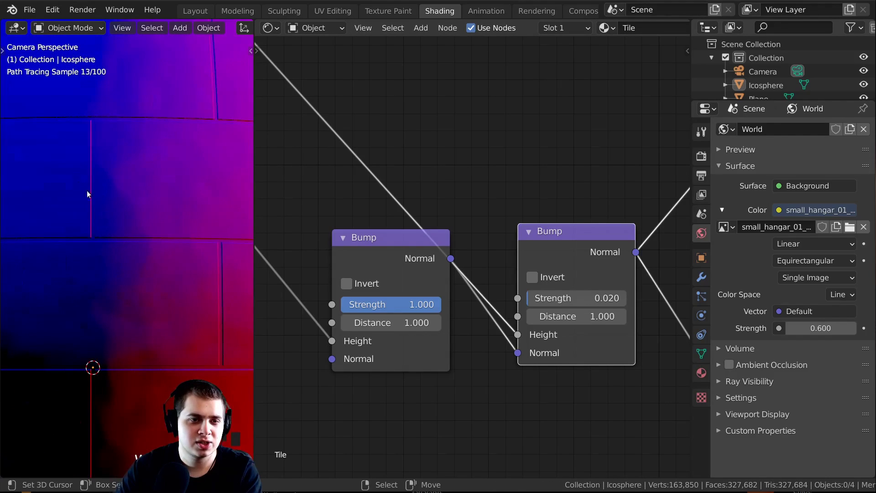
scroll(142, 244, down, 5)
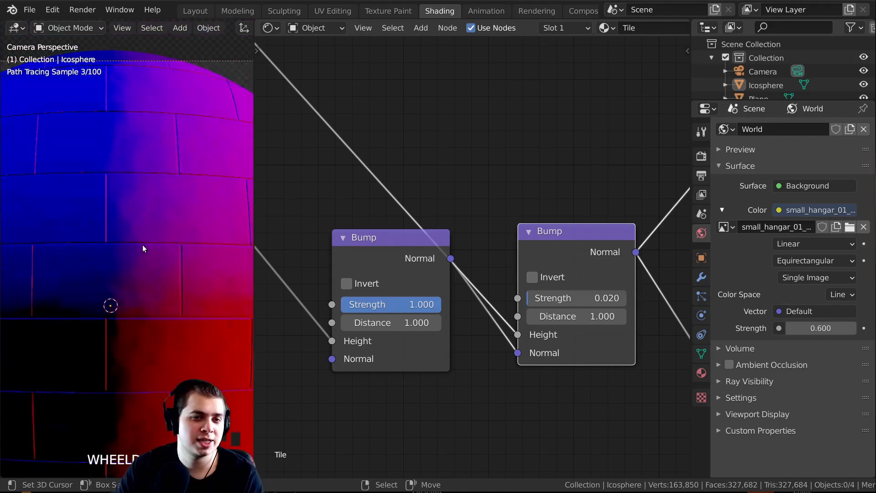
scroll(148, 251, up, 5)
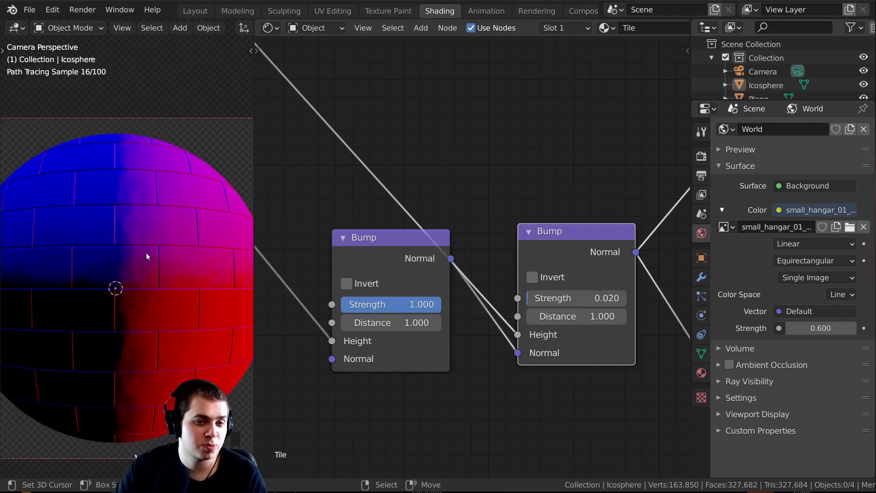
scroll(221, 264, down, 3)
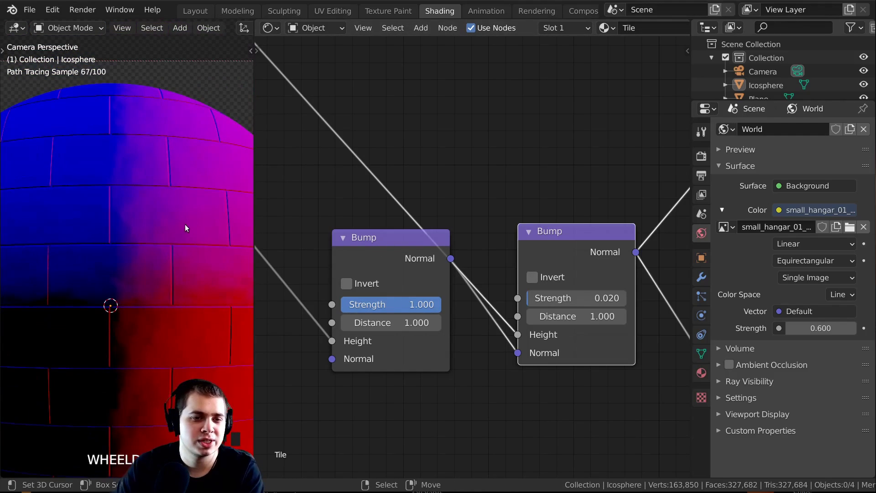
scroll(165, 255, up, 1)
scroll(163, 254, down, 2)
scroll(530, 270, down, 2)
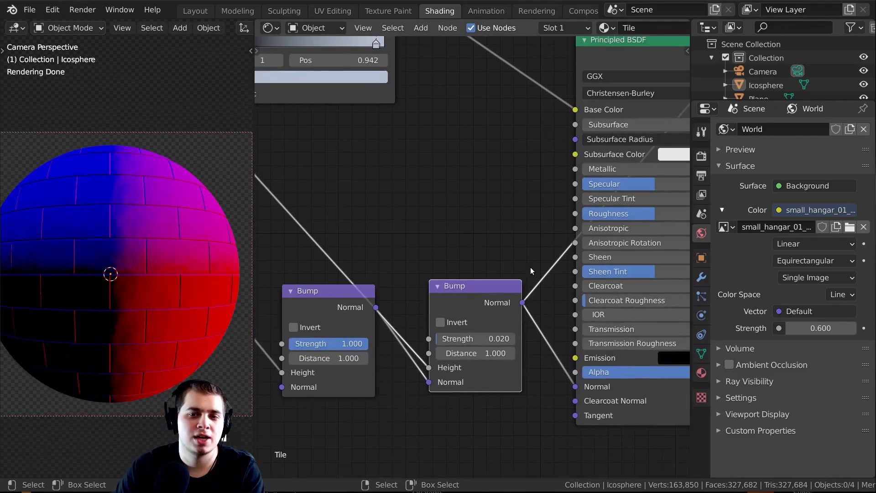
scroll(530, 270, down, 2)
middle_drag(530, 270, 515, 330)
ctrl+shift+click(597, 141)
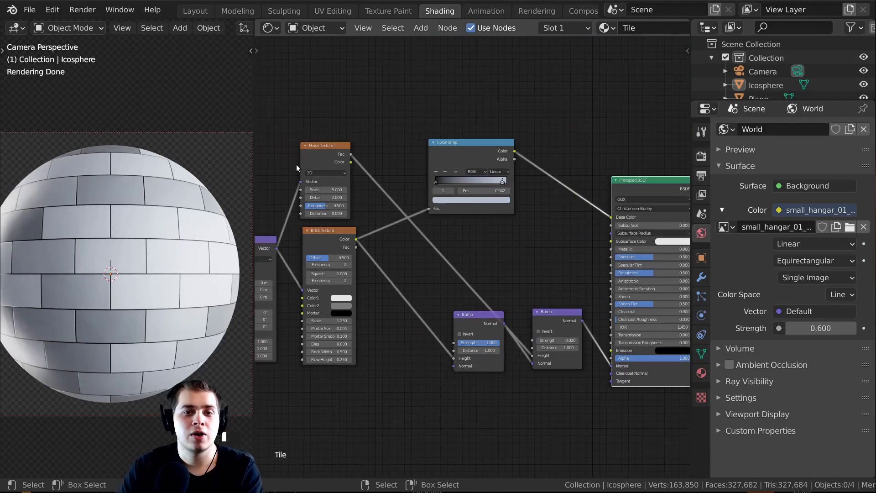
- Rearrange the Noise Texture and ColorRamp nodes, and duplicate the ColorRamp, placing the copy above the original
middle_drag(298, 165, 295, 193)
scroll(328, 175, up, 3)
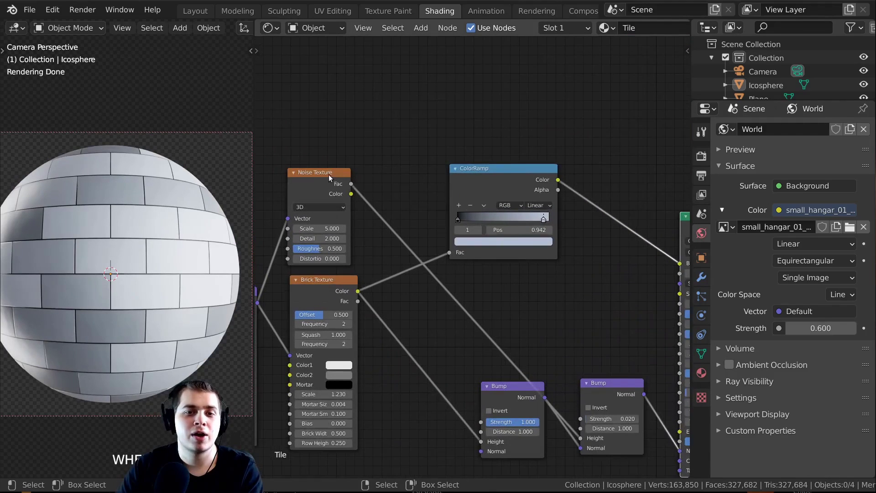
drag(329, 174, 325, 168)
drag(484, 175, 486, 179)
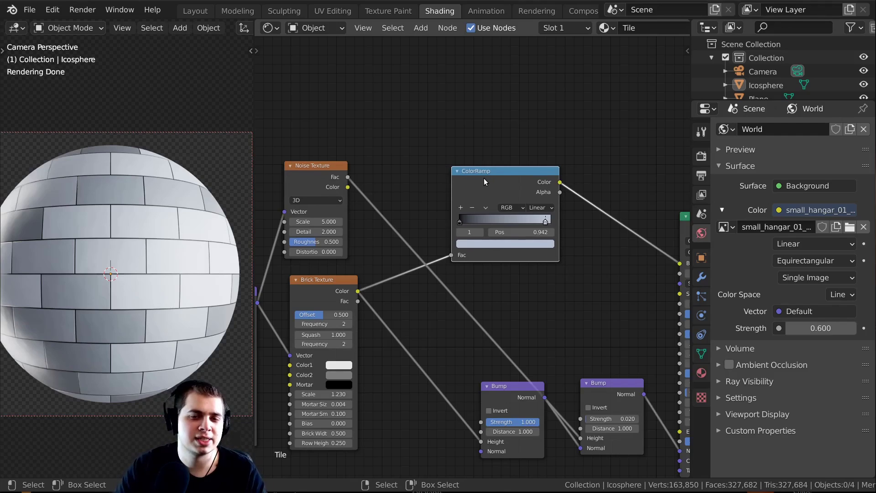
drag(474, 177, 463, 177)
middle_drag(464, 207, 438, 272)
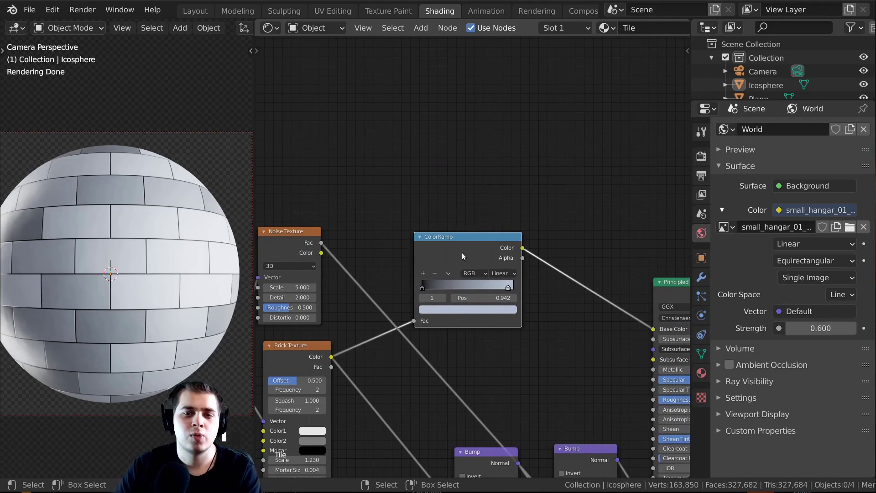
drag(454, 254, 458, 268)
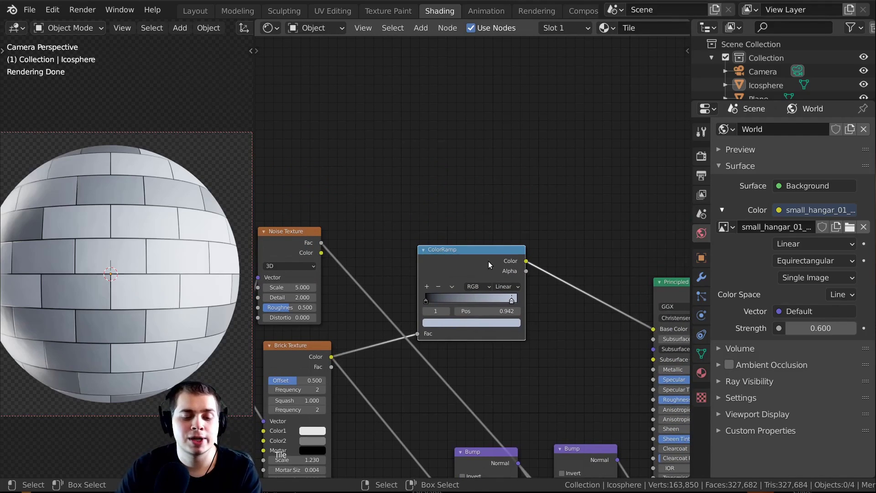
key(shift+d)
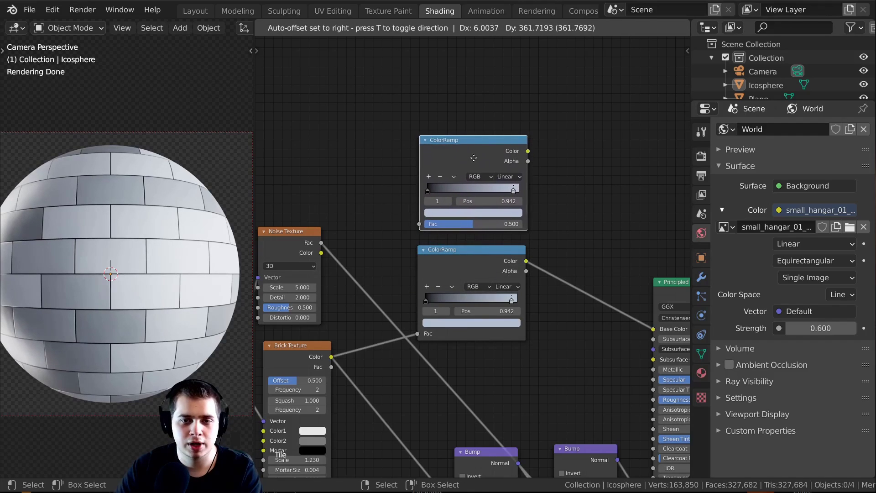
click(474, 158)
- Link the Noise Texture's Fac output to the duplicated ColorRamp's Fac input
scroll(319, 236, up, 2)
drag(321, 243, 314, 211)
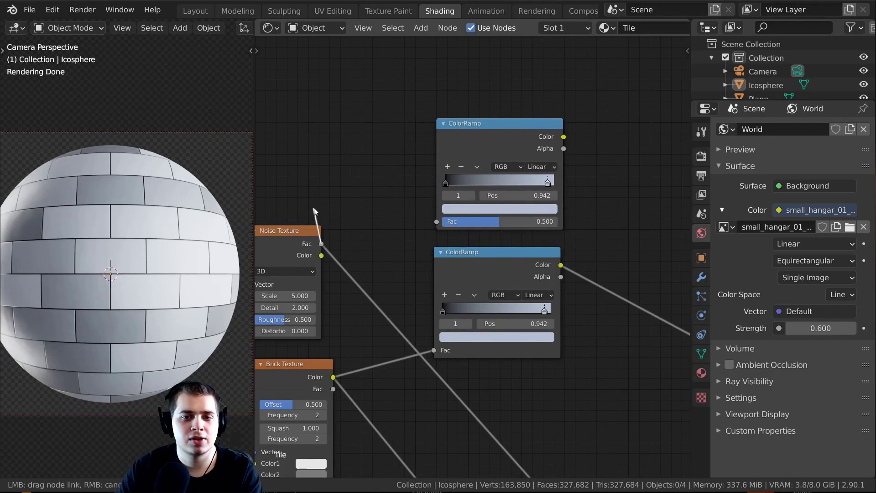
drag(435, 222, 435, 222)
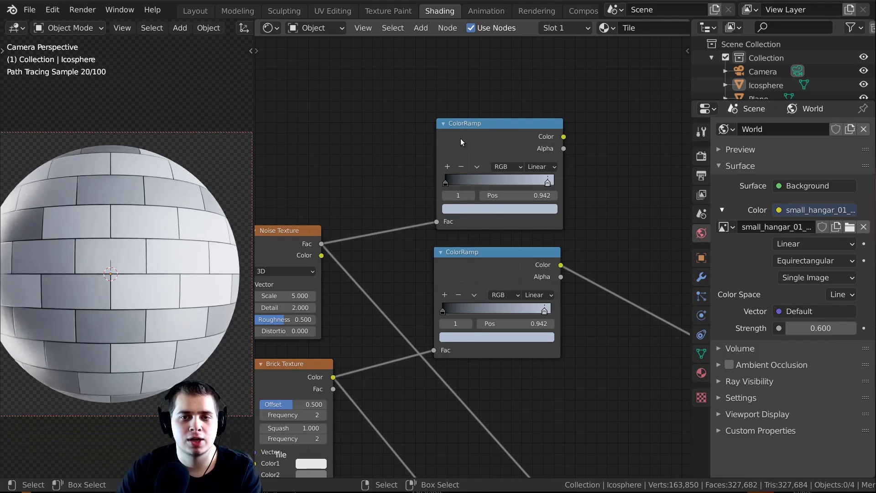
drag(461, 138, 457, 129)
middle_drag(467, 141, 457, 147)
scroll(457, 147, up, 1)
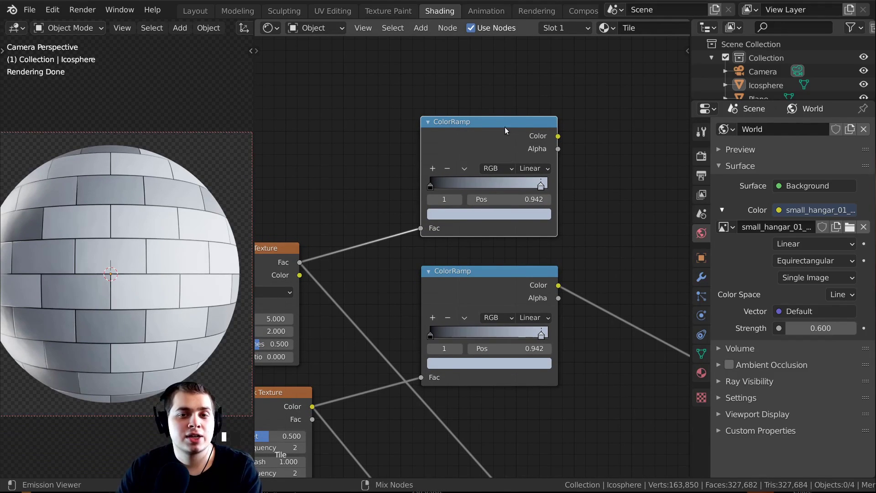
- Preview the duplicated ColorRamp's Color output directly on the icosphere
ctrl+shift+click(483, 133)
drag(478, 133, 472, 133)
shift+middle_drag(447, 150, 453, 145)
scroll(454, 145, up, 1)
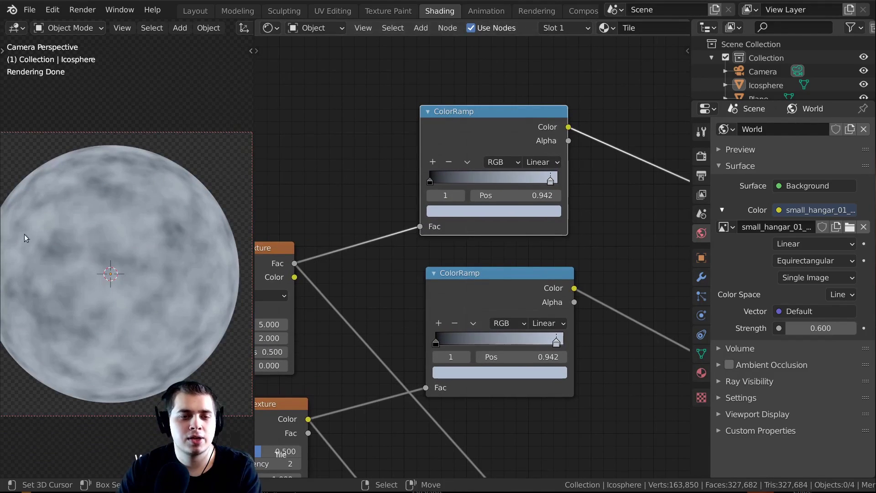
- Move the upper ColorRamp's black stop to 0.015 and color it blue-grey with hue 0.546, saturation 0.086 and value 0.425
drag(430, 181, 432, 183)
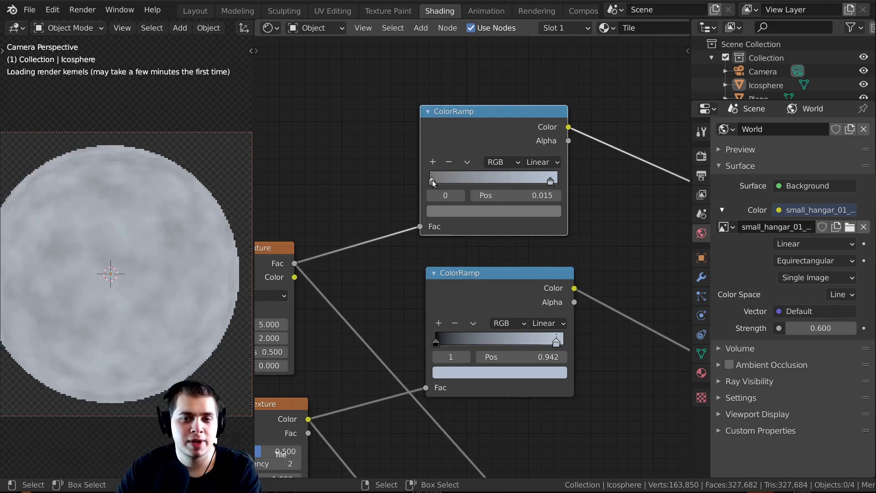
click(471, 209)
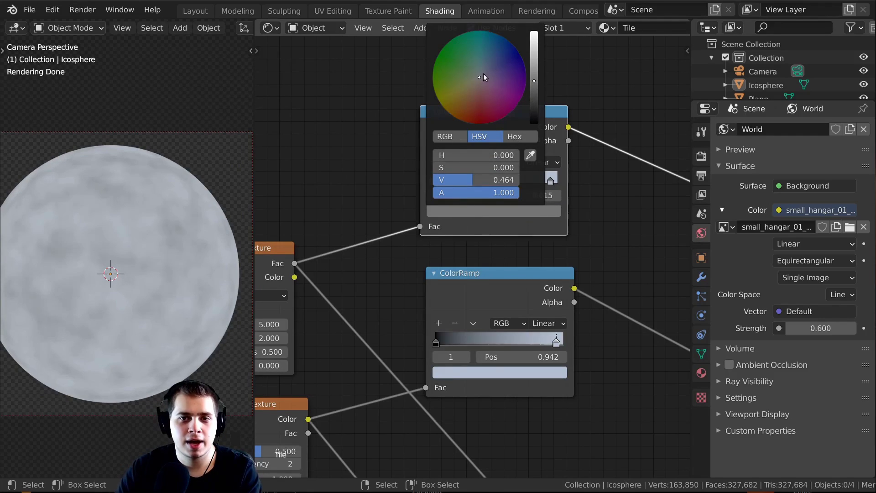
drag(483, 74, 480, 73)
mouse_move(534, 81)
mouse_down()
mouse_move(534, 91)
mouse_move(534, 84)
mouse_up()
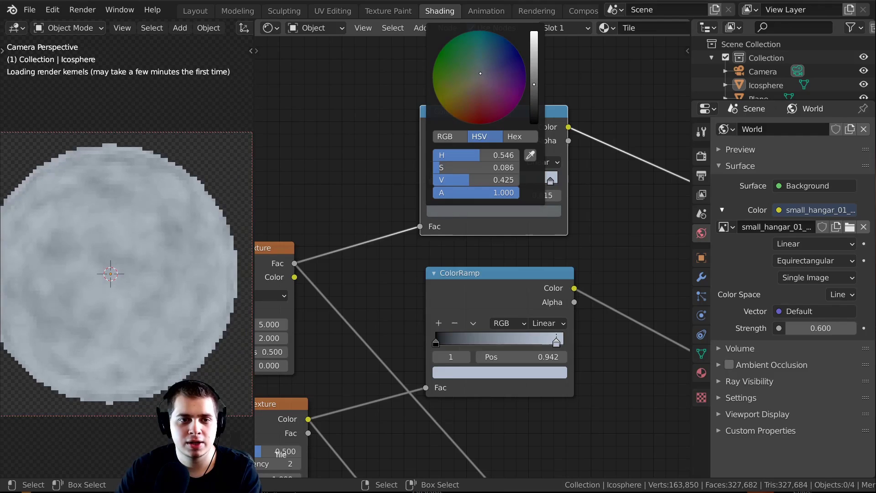
- Move the upper ColorRamp's light stop to 0.960 and darken its blue-grey color
click(550, 183)
click(543, 210)
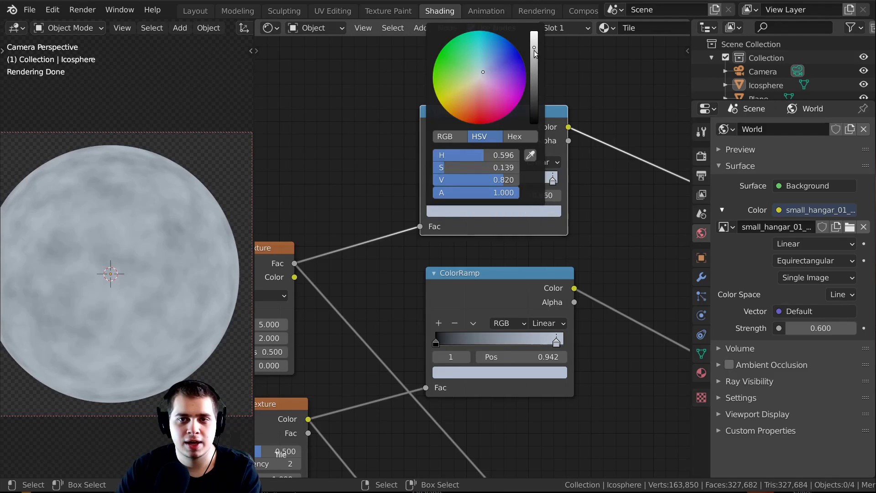
drag(533, 51, 533, 61)
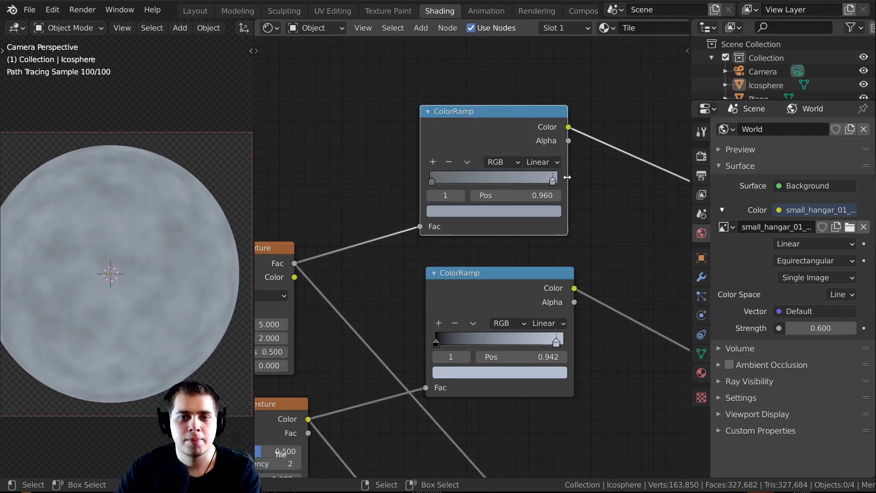
- Adjust the upper ColorRamp's dark stop to a blue-grey with a value of 0.439
click(434, 181)
click(493, 211)
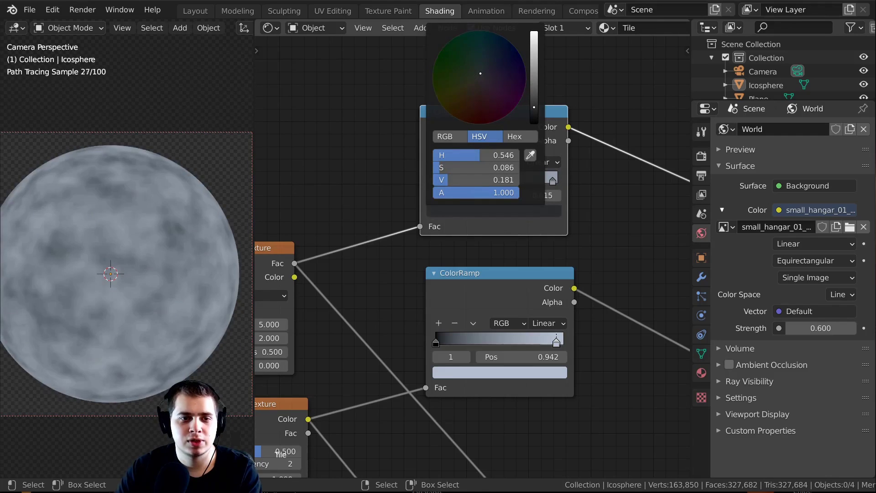
drag(534, 107, 534, 85)
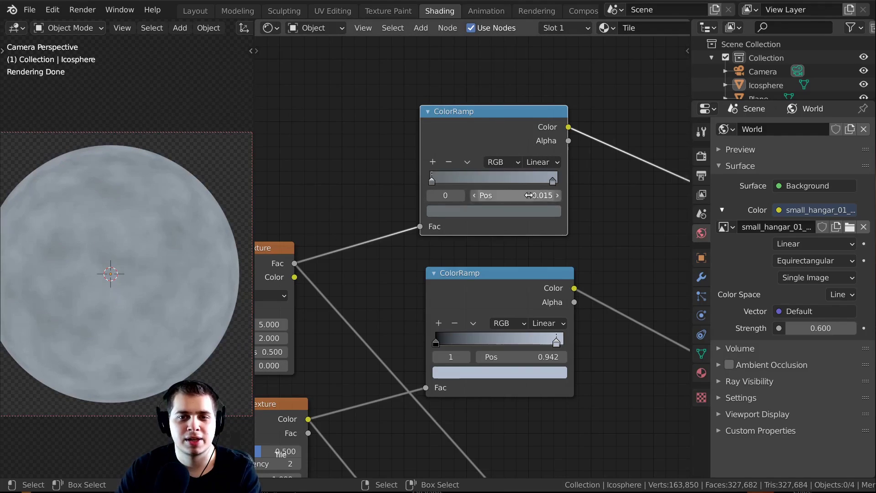
scroll(445, 144, down, 2)
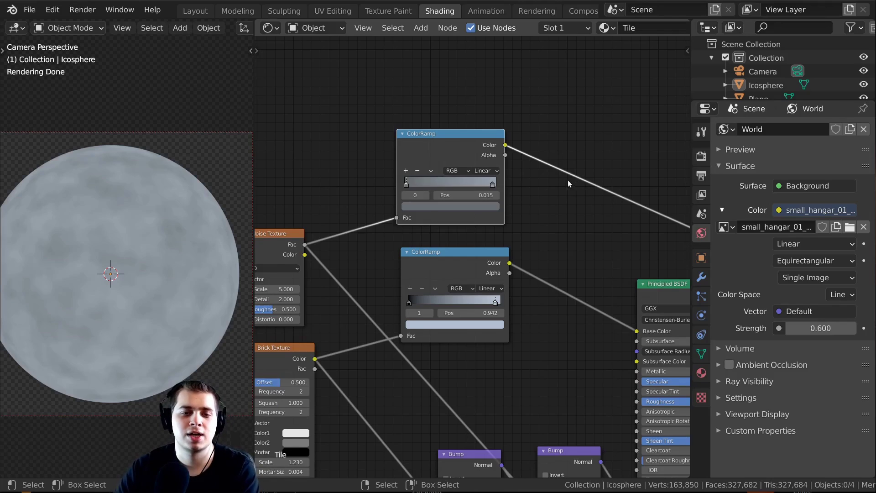
- Add a MixRGB node on the link between the lower ColorRamp and the Principled BSDF's Base Color
middle_drag(567, 184, 557, 182)
key(shift+a)
click(526, 118)
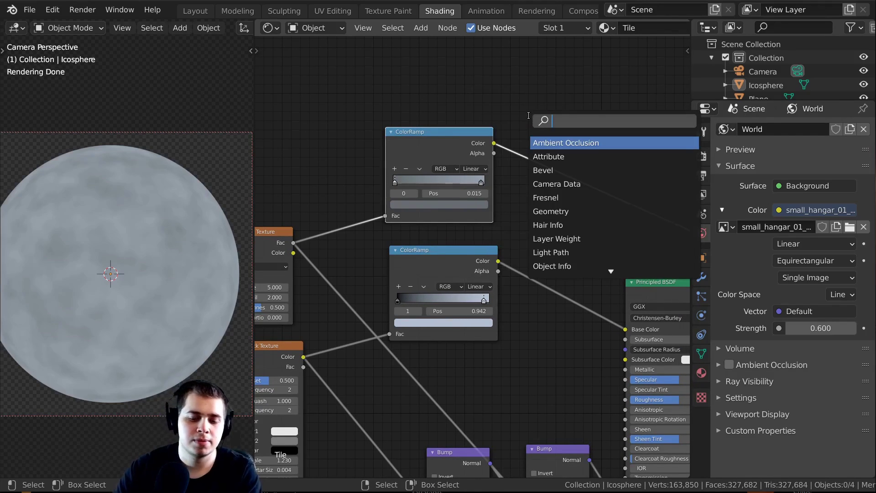
text(mi)
key(Down)
key(Down)
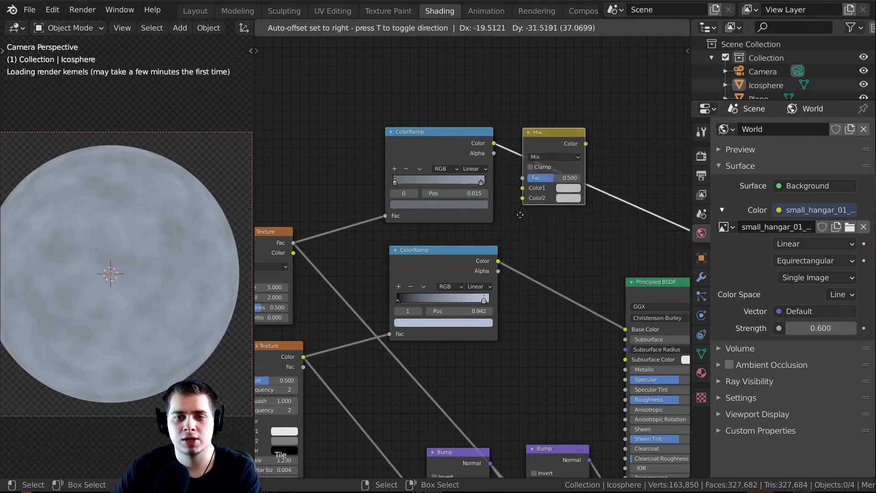
key(Return)
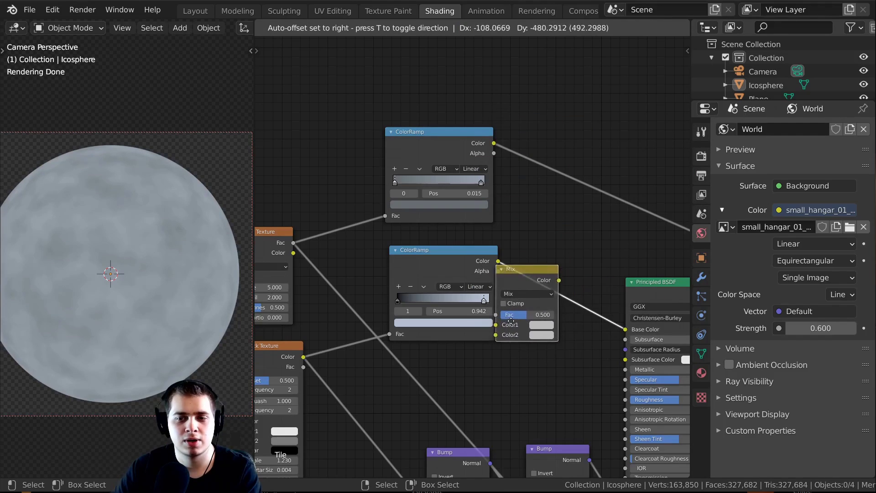
click(568, 305)
- Move the Material Output node clear of the Principled BSDF
middle_drag(568, 305, 473, 283)
middle_drag(600, 269, 533, 273)
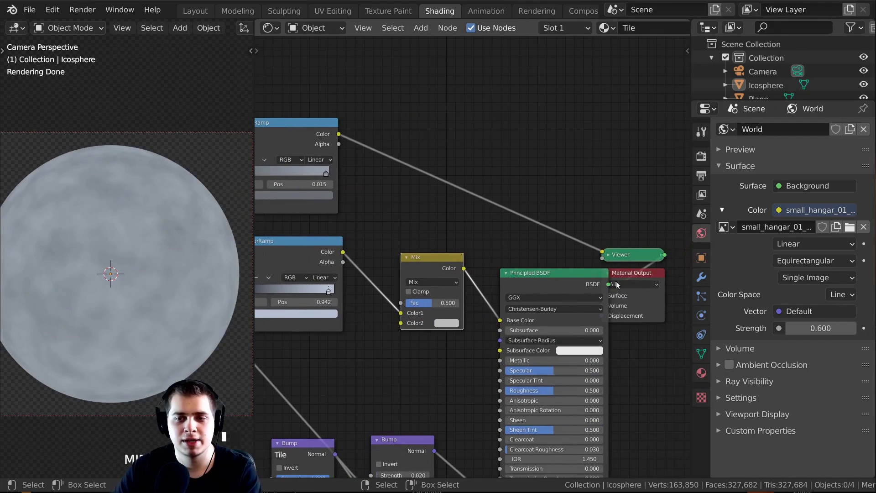
drag(620, 274, 642, 281)
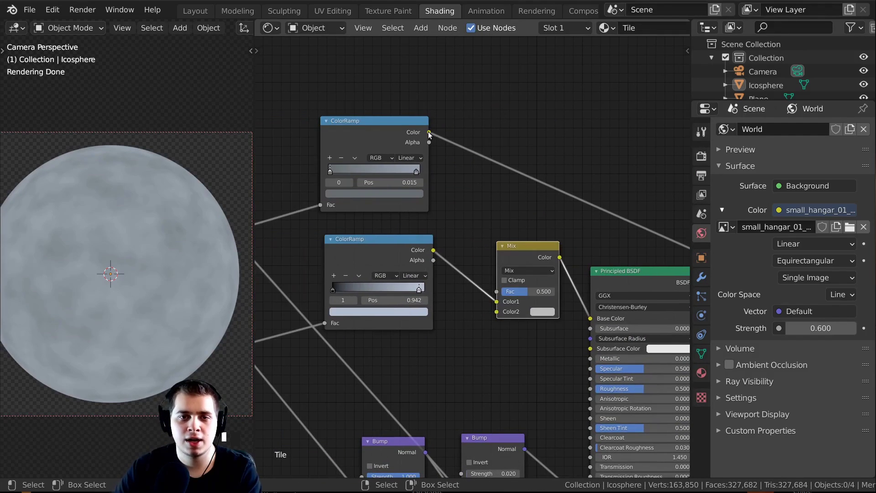
- Link the upper ColorRamp's Color output to the Mix node's Color2 input and preview the Mix node on the icosphere
drag(429, 132, 417, 86)
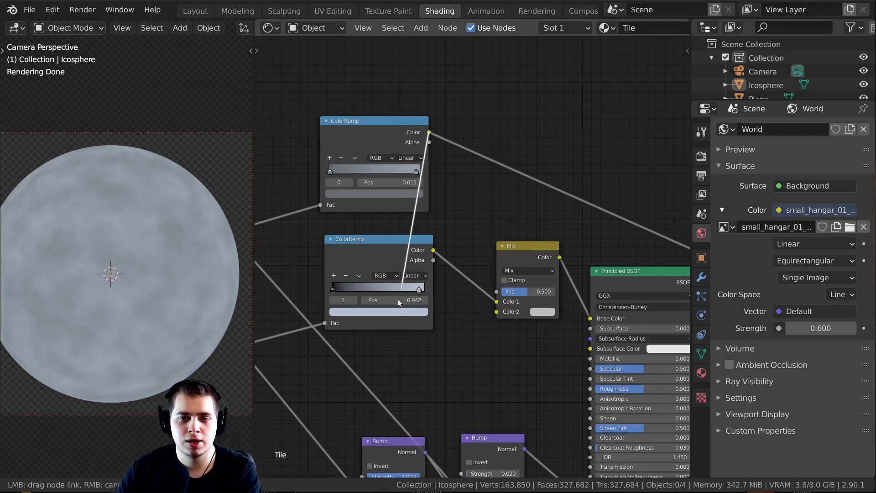
drag(398, 300, 495, 314)
scroll(548, 264, up, 1)
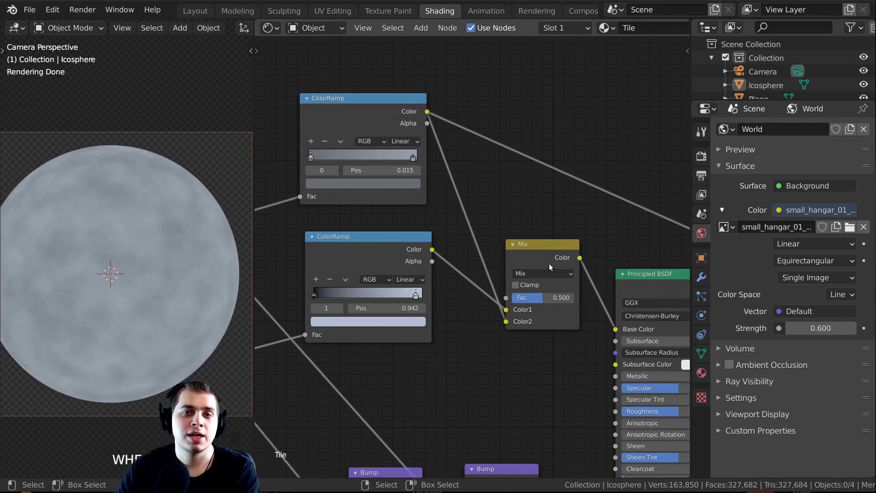
ctrl+shift+click(546, 247)
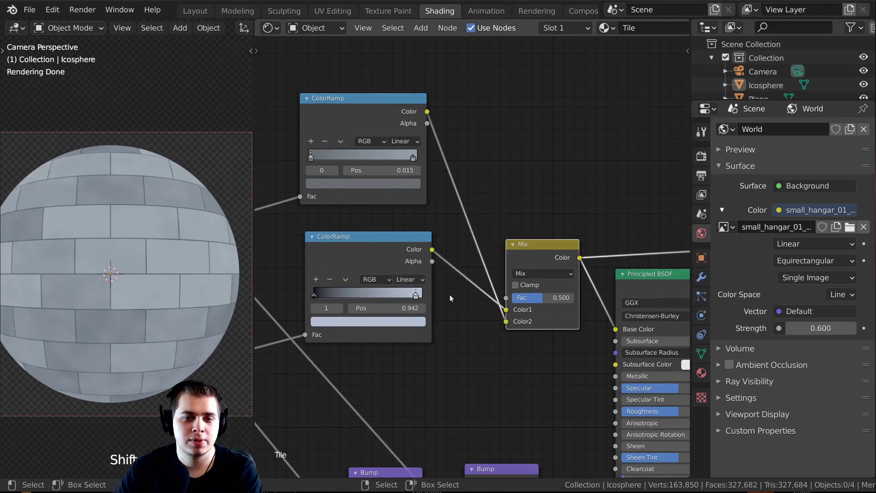
- Move the lower ColorRamp slightly aside and reroute its Color link from the Mix node's Color1 input to its Fac input
scroll(472, 256, up, 1)
drag(386, 260, 363, 261)
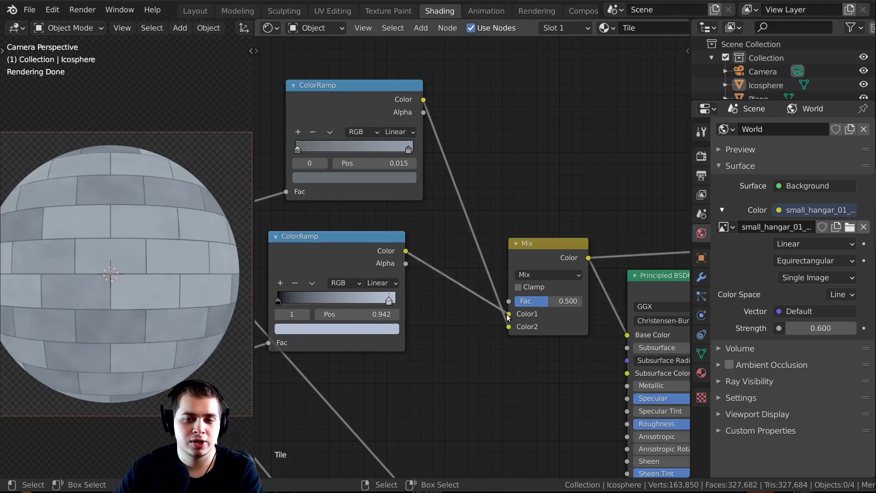
drag(502, 313, 514, 301)
scroll(499, 297, up, 1)
middle_drag(492, 292, 448, 289)
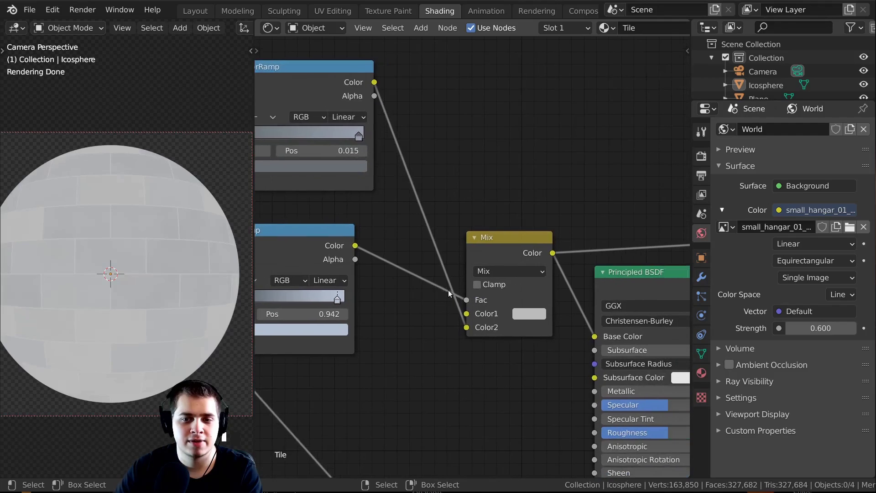
middle_drag(327, 279, 353, 284)
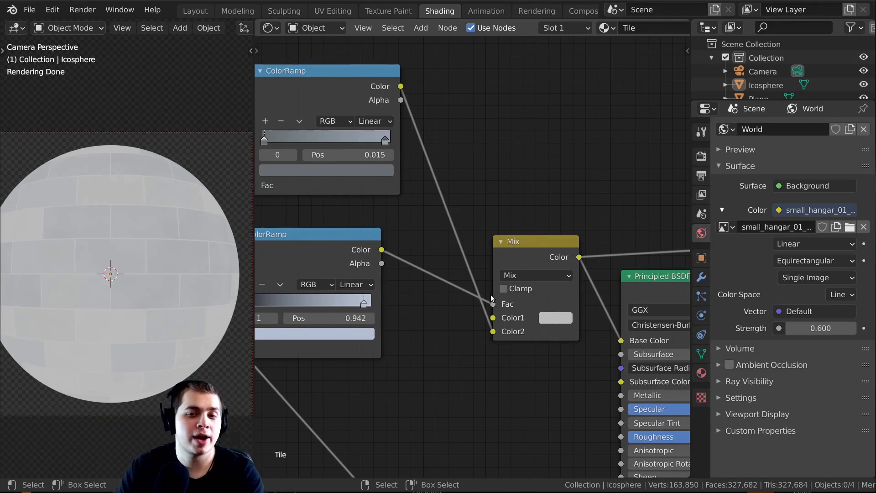
drag(494, 318, 463, 168)
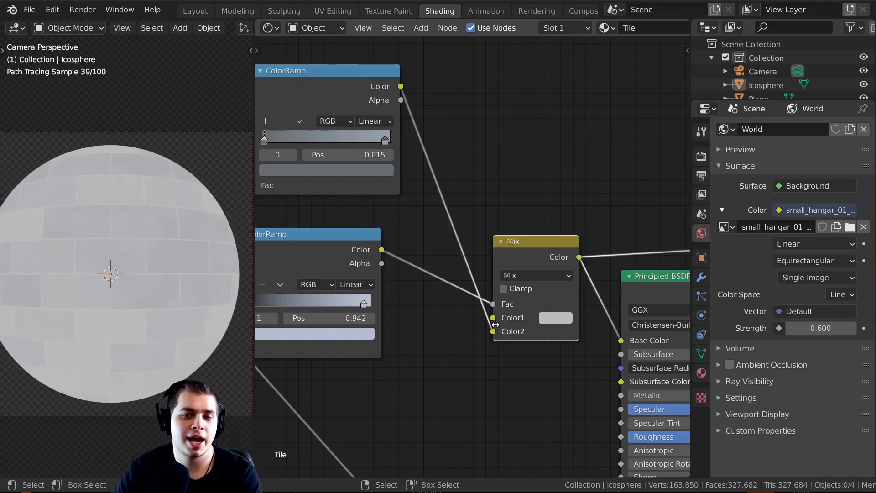
scroll(488, 330, down, 1)
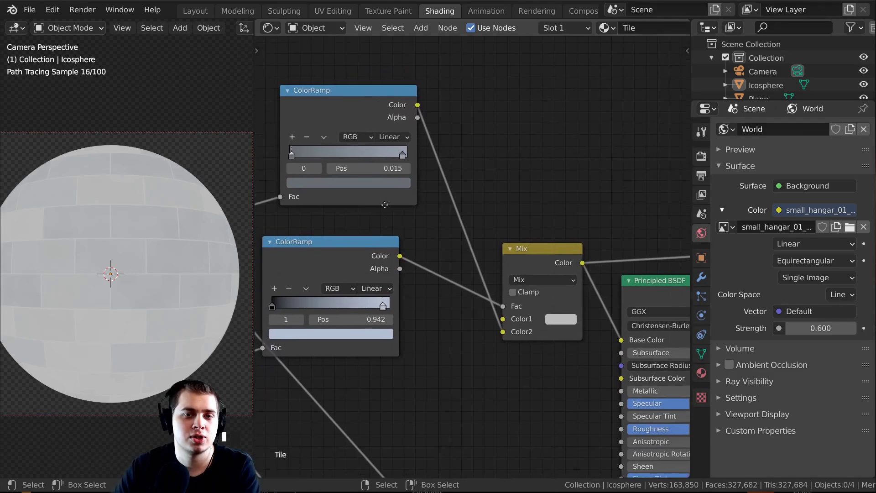
- Preview the upper ColorRamp alone on the icosphere, and return the preview to the Mix node
ctrl+shift+click(365, 89)
middle_drag(505, 277, 475, 288)
scroll(475, 288, up, 3)
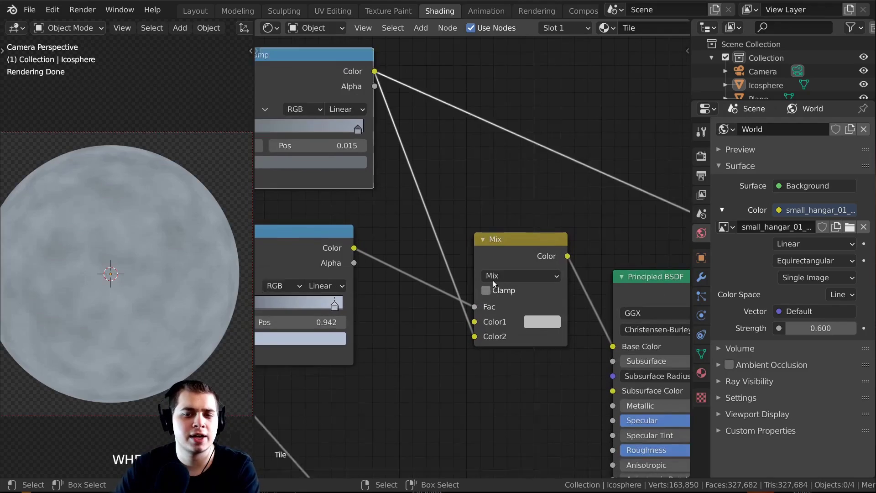
ctrl+shift+click(515, 250)
- Set the Mix node's Color1 to black for the grout and check the tiles up close
click(543, 327)
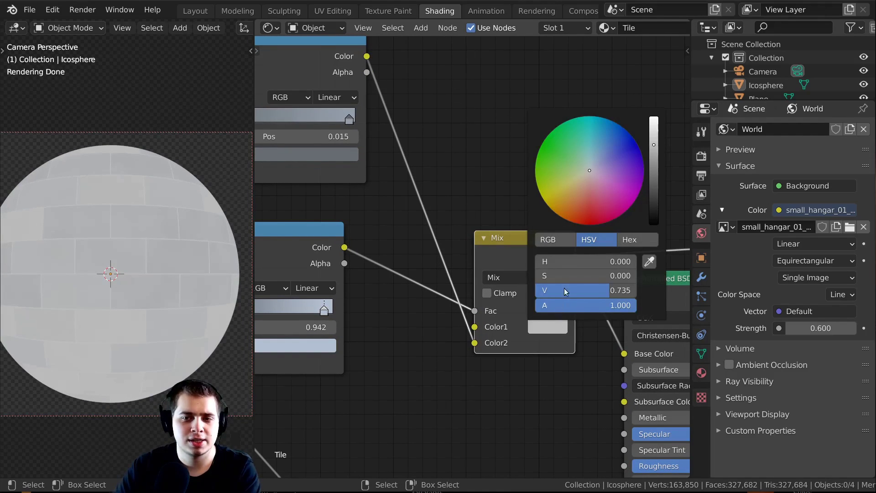
drag(650, 176, 653, 228)
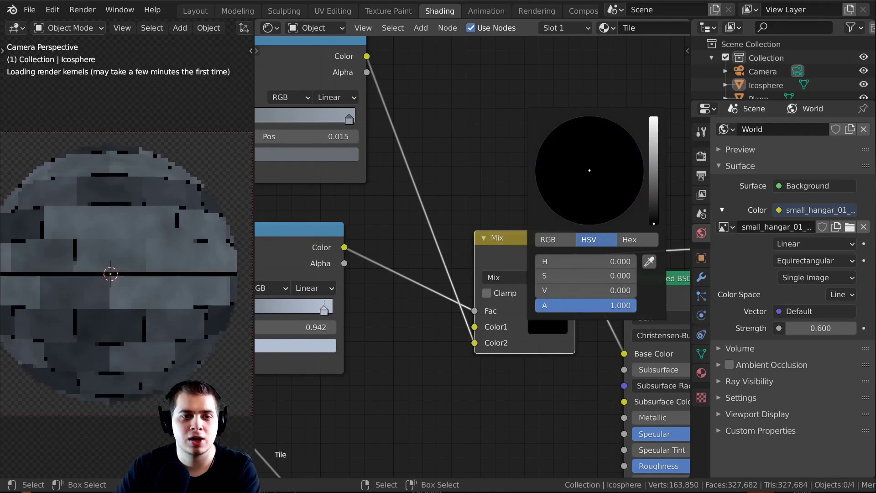
shift+middle_drag(140, 279, 142, 285)
scroll(148, 260, up, 1)
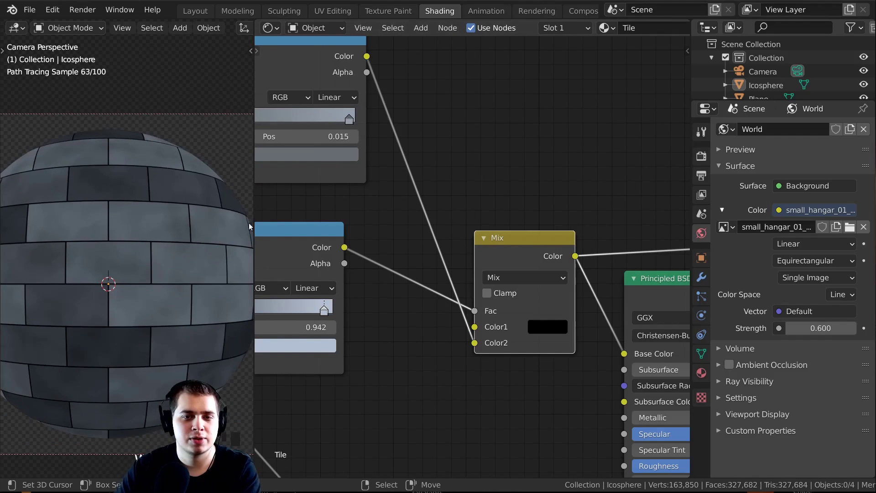
- Brighten the upper ColorRamp's light stop to a value of 0.878 and inspect the tiles up close
middle_drag(306, 228, 406, 258)
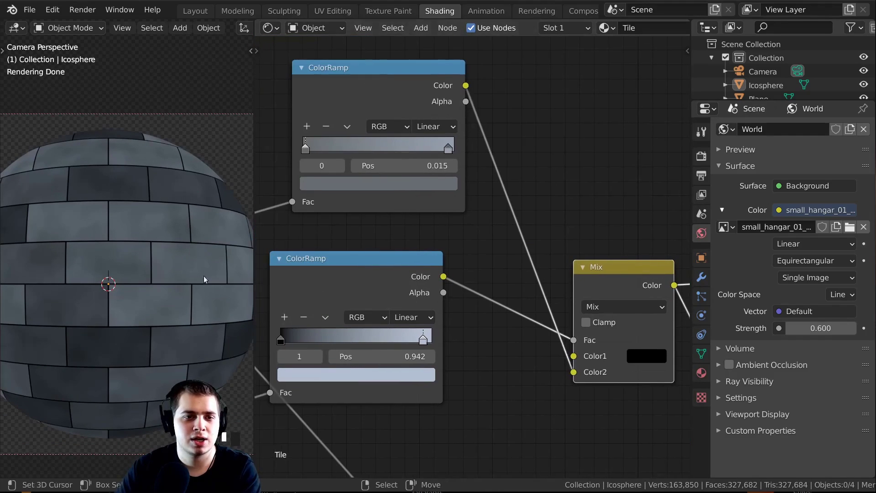
middle_drag(657, 304, 609, 281)
scroll(608, 280, down, 1)
scroll(406, 185, up, 2)
middle_drag(406, 186, 476, 233)
click(487, 177)
click(454, 217)
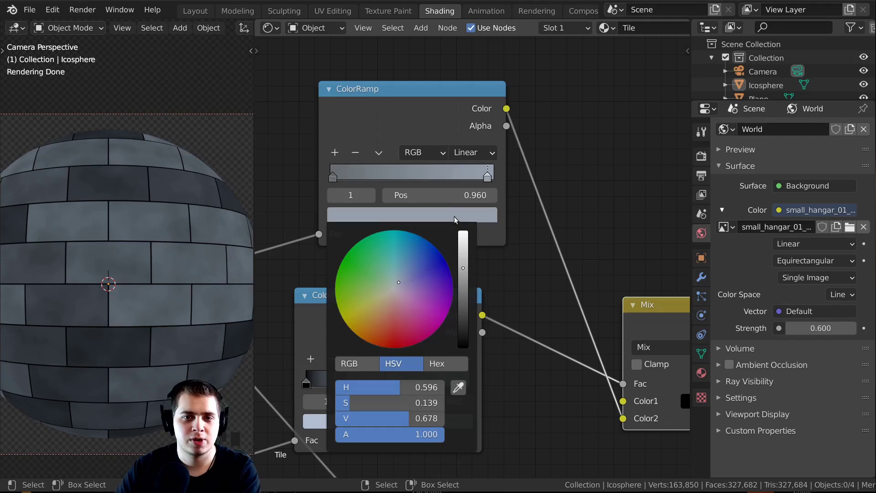
scroll(455, 219, up, 1)
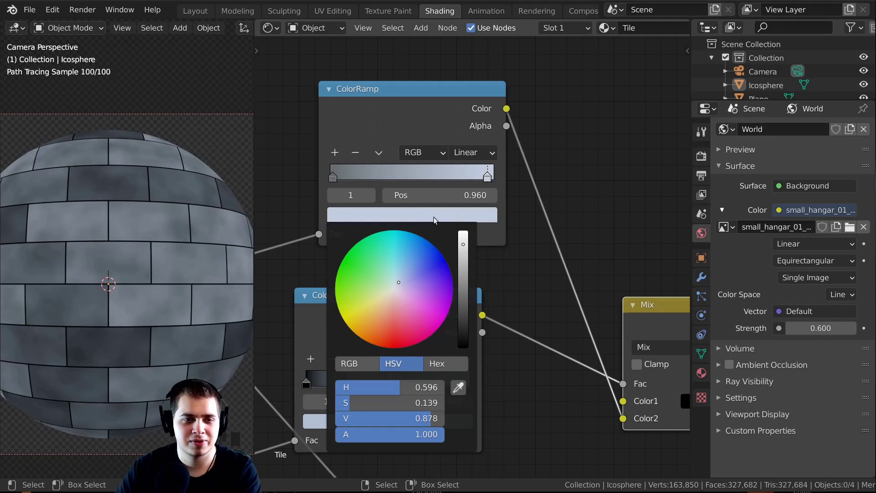
middle_drag(632, 333, 553, 301)
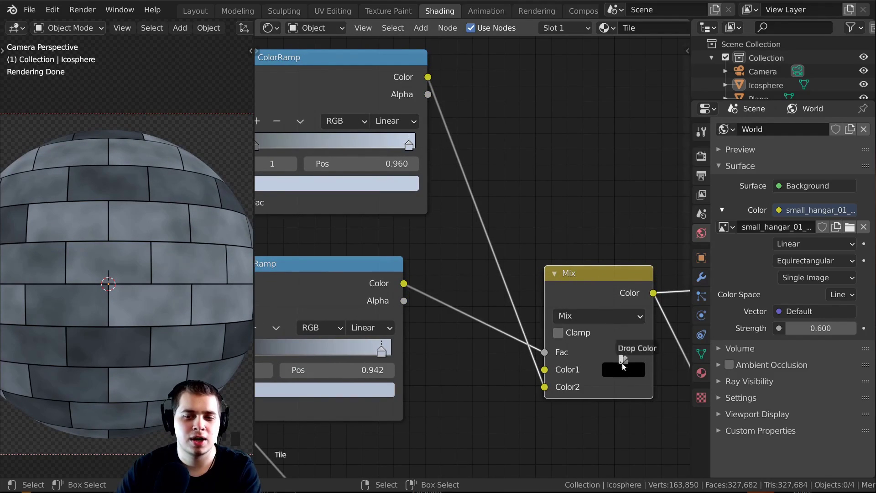
scroll(199, 248, up, 5)
- Lighten the grey color of the upper ColorRamp's dark stop
middle_drag(349, 178, 450, 204)
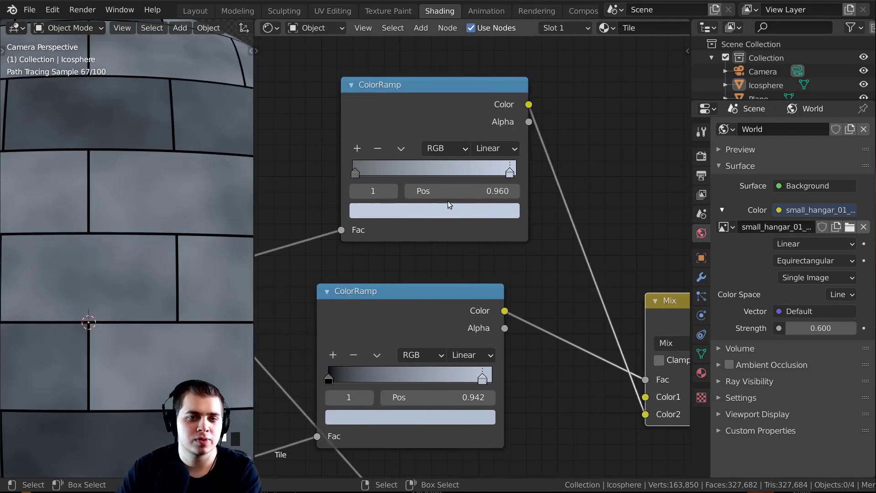
scroll(182, 229, down, 5)
click(355, 173)
click(395, 210)
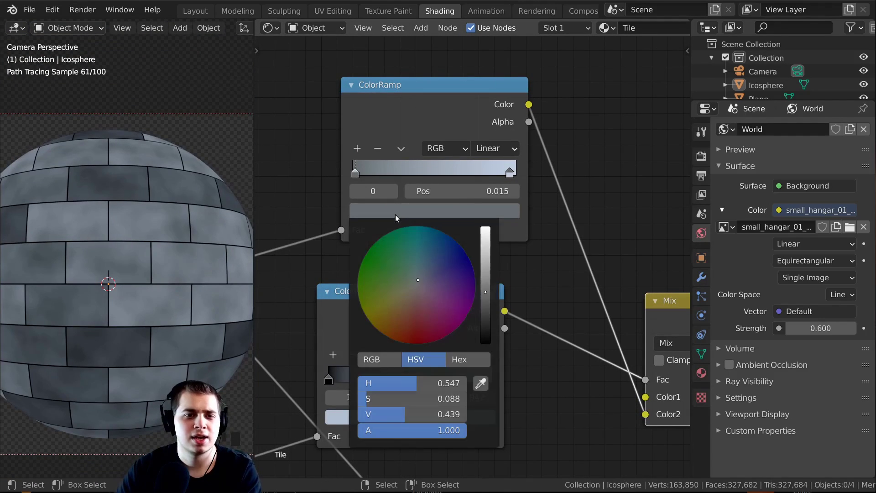
scroll(395, 214, up, 3)
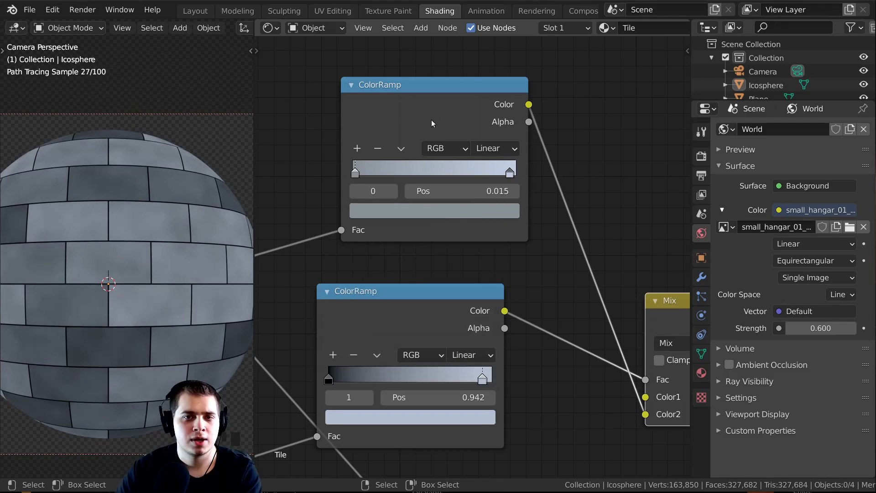
drag(402, 119, 397, 116)
- Raise the upper ColorRamp's dark stop color further to a value of 0.739
middle_drag(415, 131, 516, 115)
scroll(516, 115, down, 2)
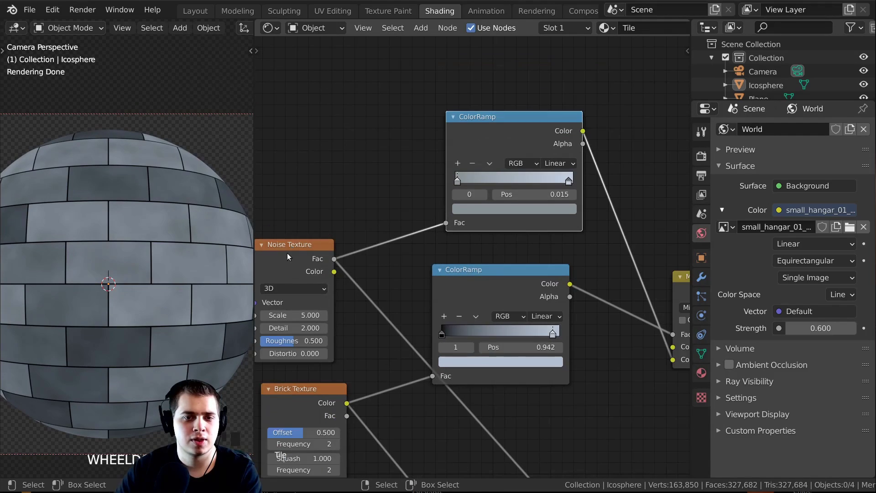
click(568, 181)
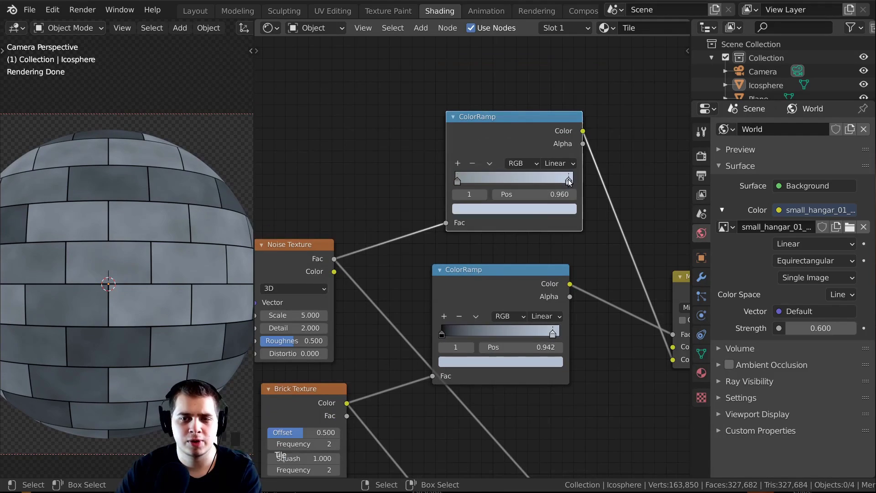
click(527, 206)
scroll(527, 207, up, 2)
middle_drag(526, 222, 466, 211)
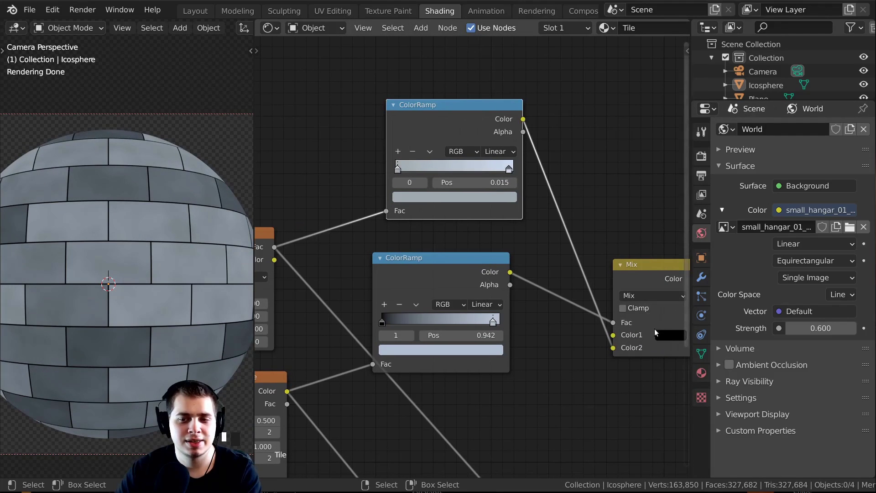
click(656, 334)
click(419, 197)
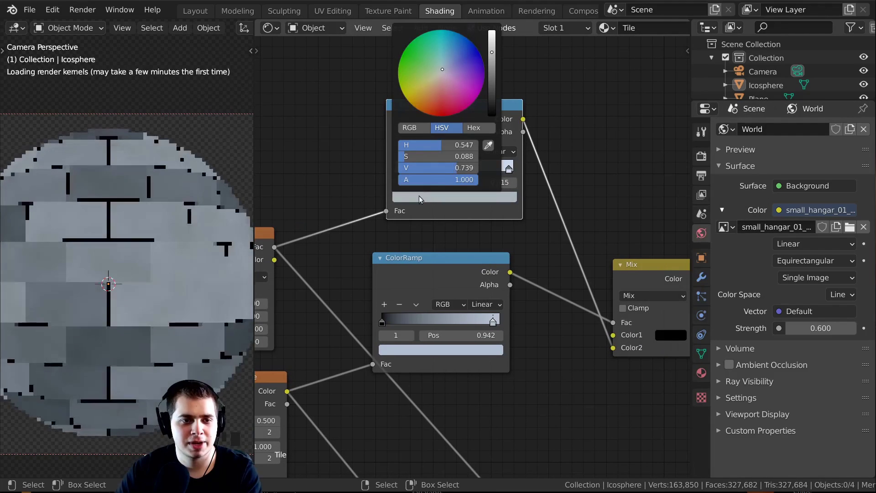
- Set the Noise Texture's Scale to 10
scroll(240, 220, down, 2)
scroll(224, 223, up, 1)
scroll(340, 274, down, 3)
middle_drag(340, 274, 414, 249)
scroll(410, 250, up, 1)
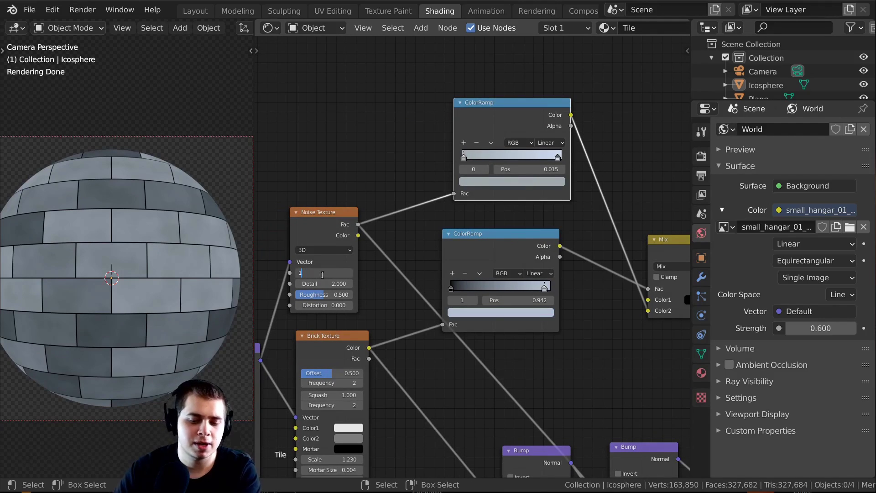
key(Return)
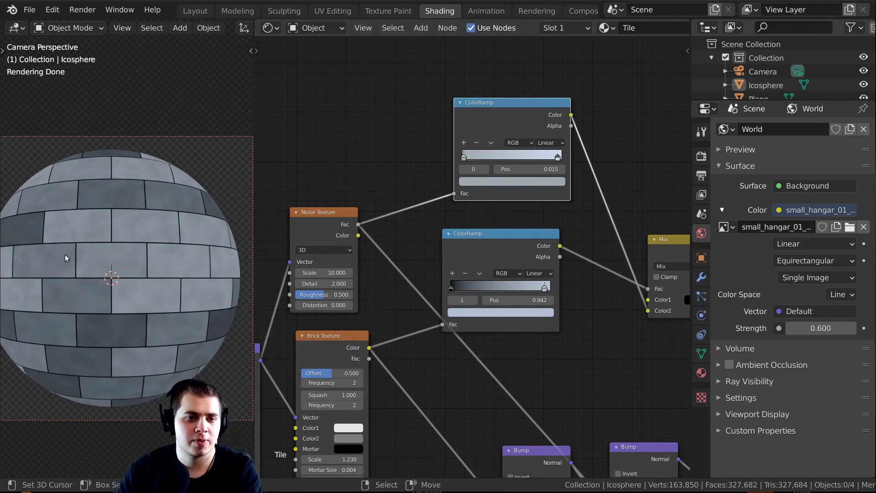
- Inspect the tiles up close and switch the icosphere preview from the Mix node back to the Principled BSDF
scroll(73, 276, up, 3)
scroll(588, 225, down, 5)
middle_drag(589, 225, 443, 228)
scroll(511, 238, up, 1)
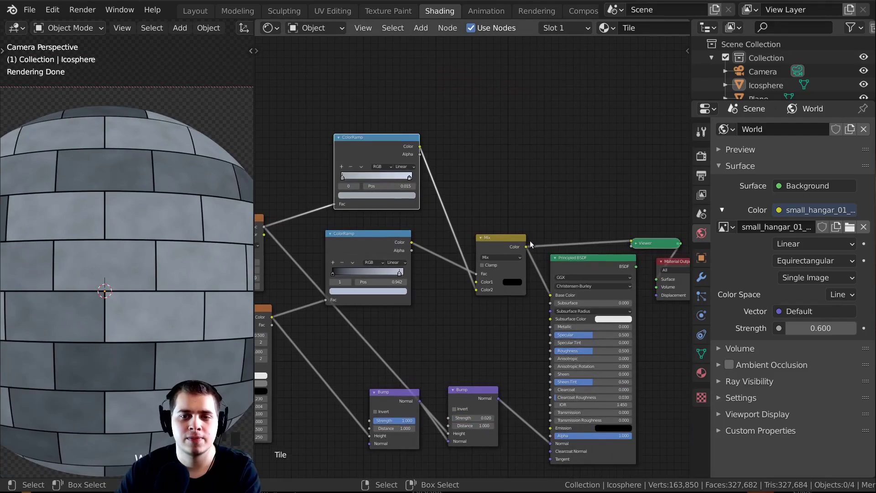
ctrl+shift+click(611, 266)
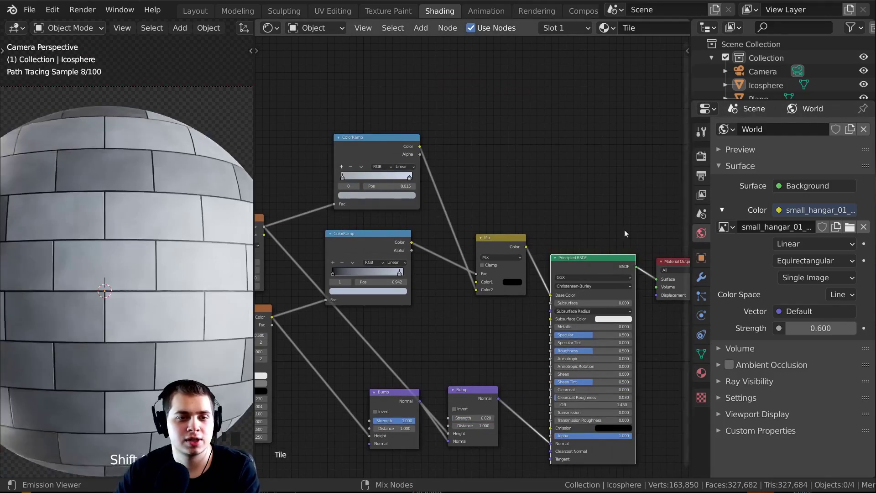
- Tint the upper ColorRamp's light stop a slightly stronger blue
scroll(131, 340, down, 1)
scroll(153, 302, up, 1)
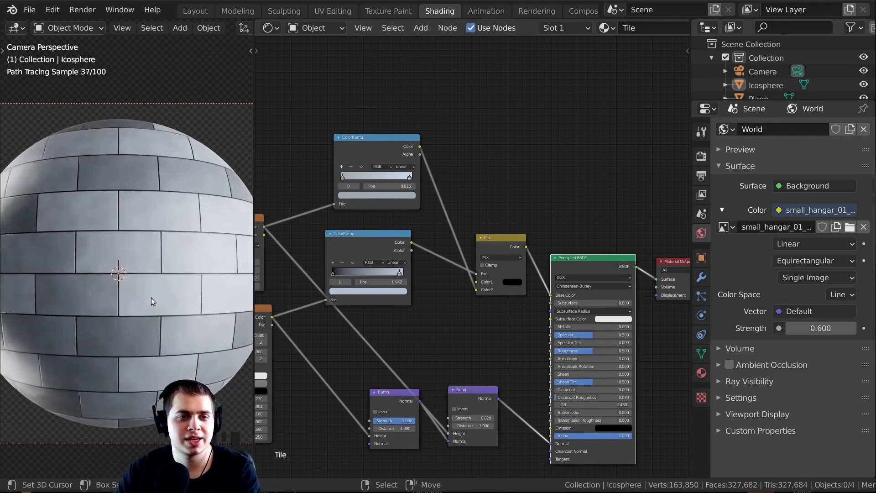
scroll(153, 302, down, 1)
scroll(571, 316, up, 3)
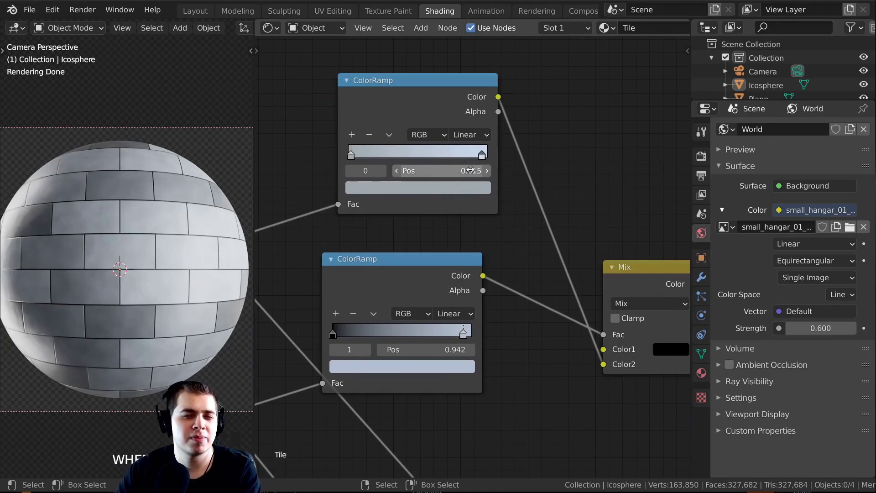
click(481, 156)
click(439, 188)
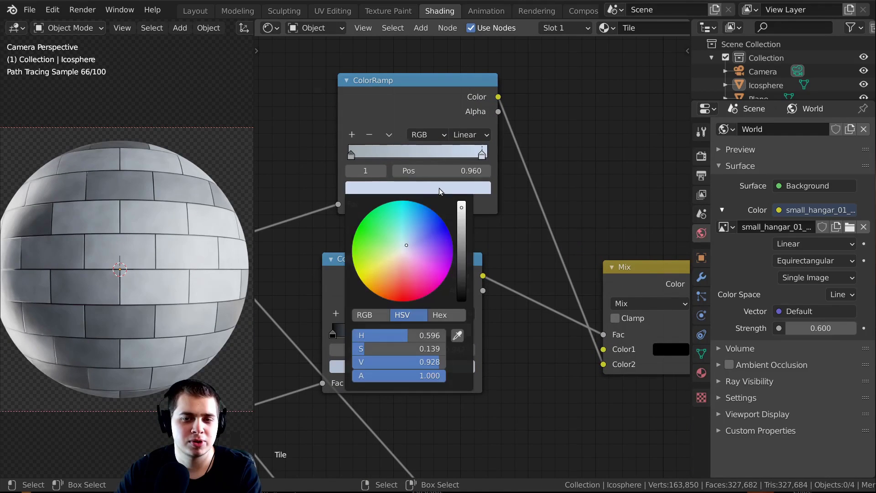
click(407, 242)
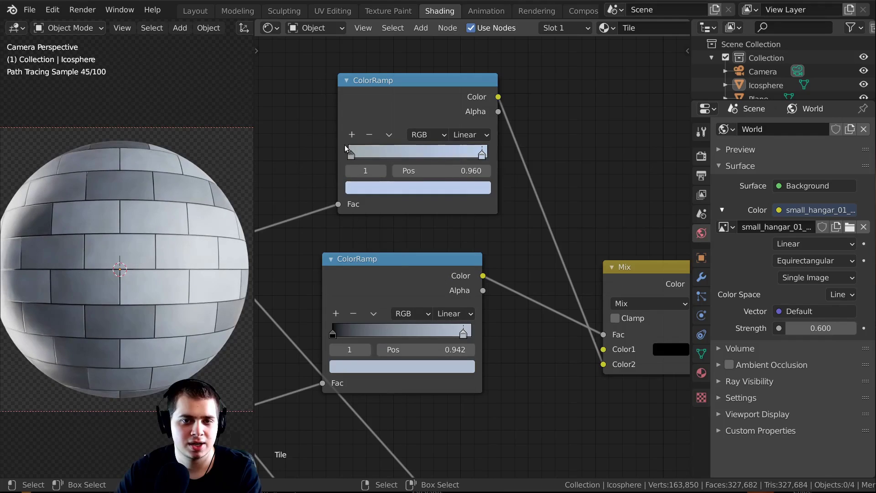
- Tint the upper ColorRamp's darker stop bluer, to hue 0.567 and saturation 0.177
click(350, 154)
click(382, 188)
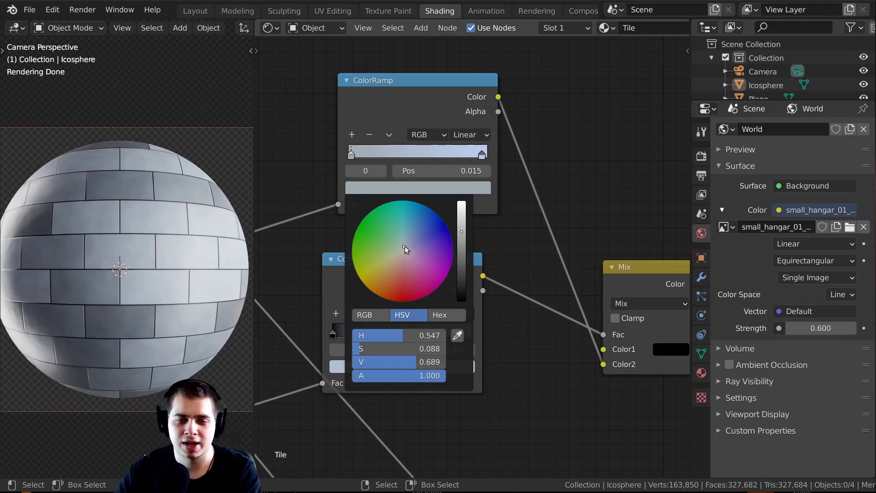
mouse_move(404, 244)
mouse_down()
mouse_move(415, 233)
mouse_move(406, 243)
mouse_up()
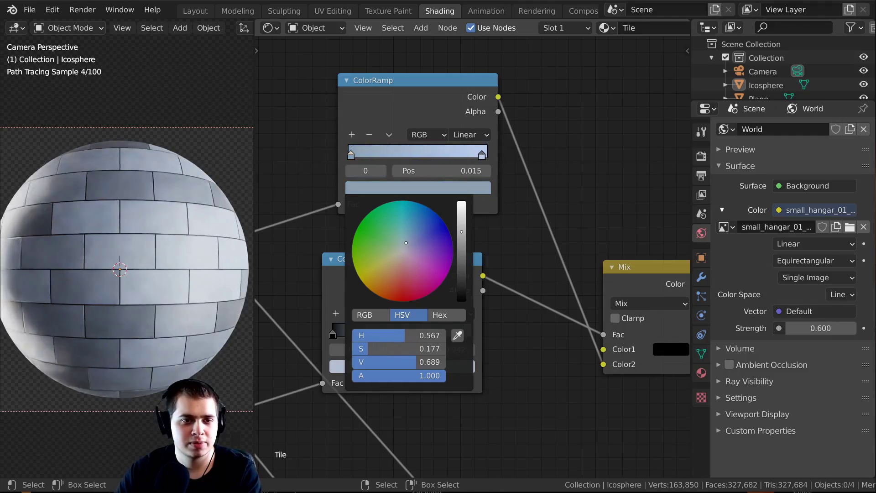
- Examine the blue-tinted tiles on the icosphere from a distance and up close
scroll(157, 283, down, 2)
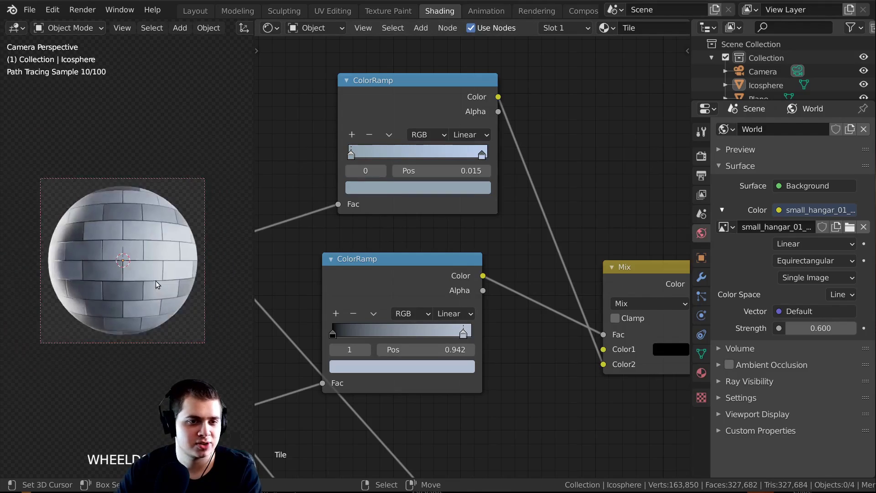
shift+middle_drag(159, 283, 180, 260)
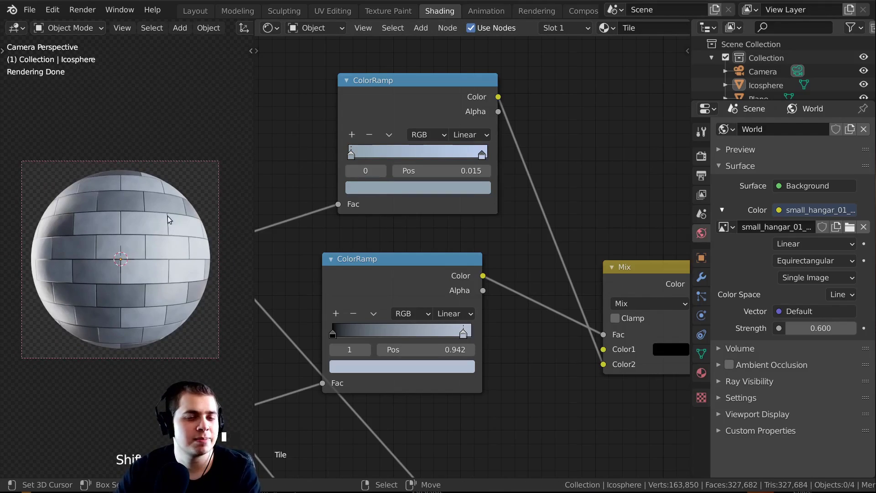
shift+middle_drag(169, 219, 172, 228)
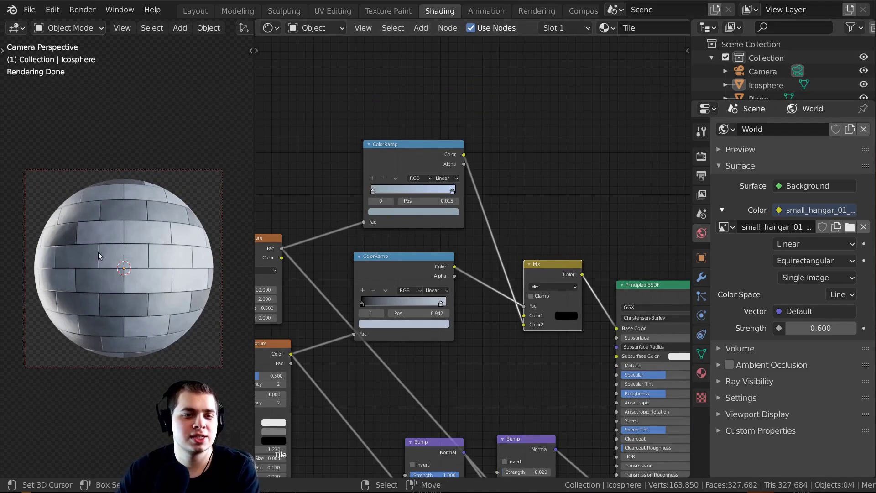
scroll(99, 255, up, 2)
shift+middle_drag(99, 255, 157, 155)
scroll(74, 226, up, 2)
shift+middle_drag(134, 184, 88, 182)
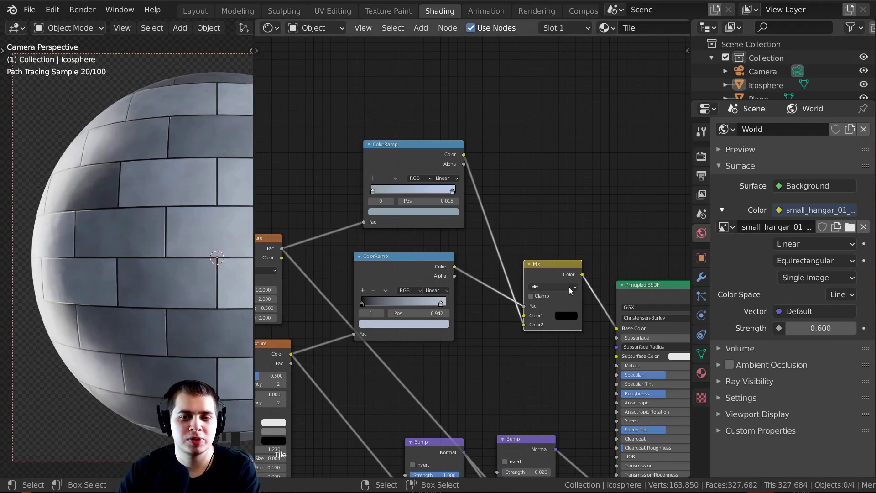
- Save the file and connect the Mix node's Color output to the Principled BSDF's Roughness input
middle_drag(560, 290, 529, 242)
scroll(529, 241, up, 2)
drag(520, 225, 510, 227)
scroll(515, 228, up, 1)
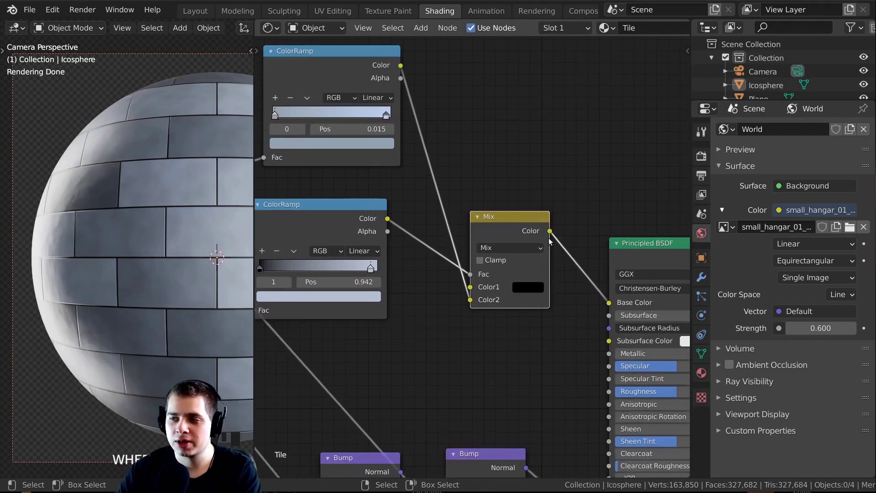
middle_drag(549, 240, 510, 232)
key(ctrl+s)
drag(510, 223, 567, 382)
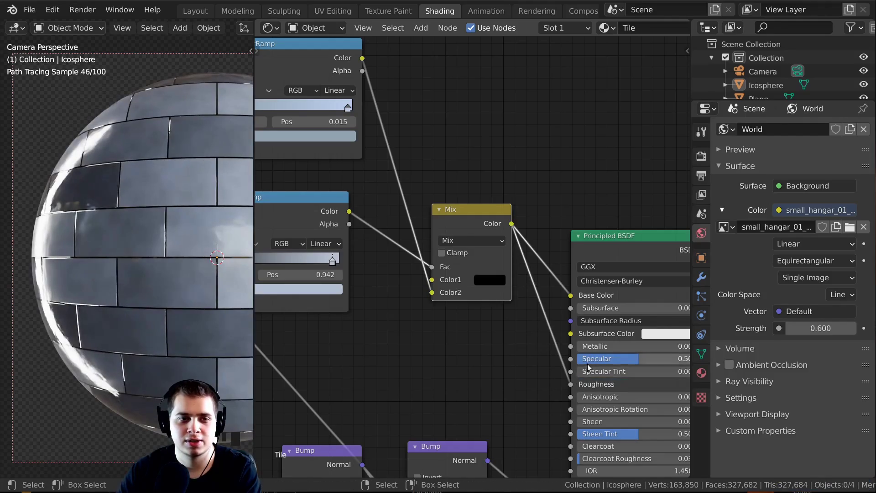
- Insert a ColorRamp node on the link between the Mix node and the Principled BSDF's Roughness input
scroll(587, 363, down, 3)
scroll(147, 242, up, 5)
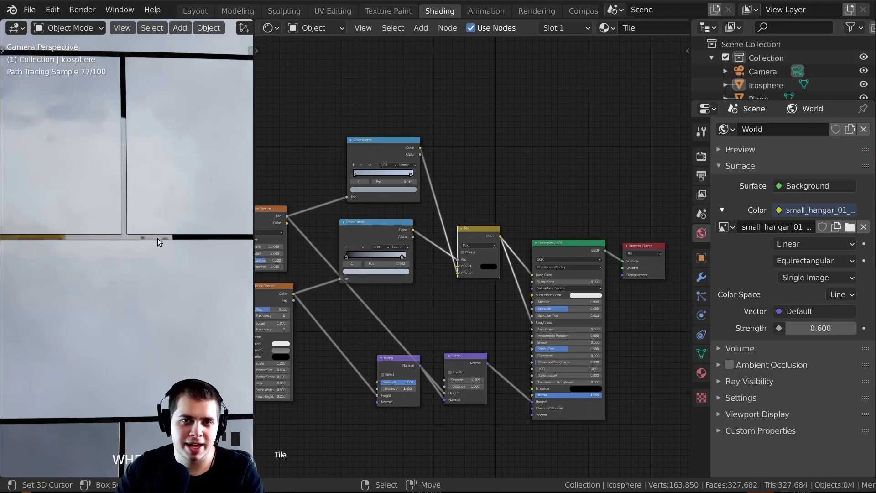
scroll(158, 236, down, 5)
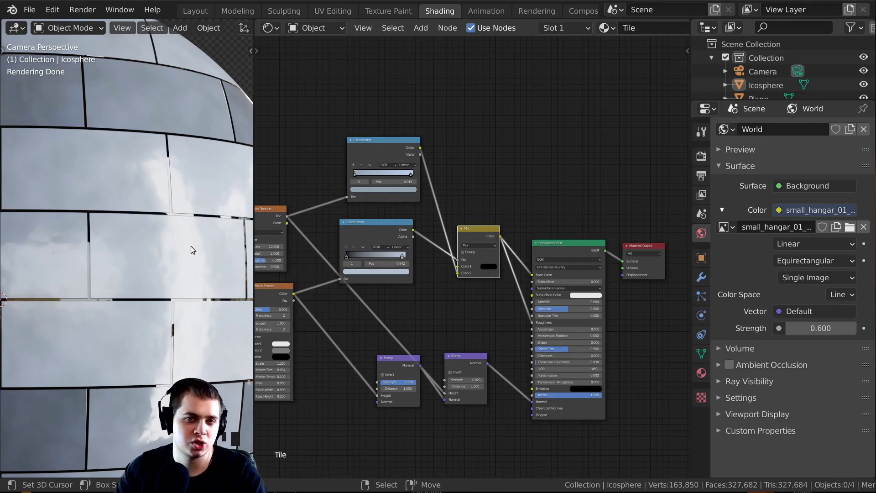
shift+middle_drag(189, 195, 183, 204)
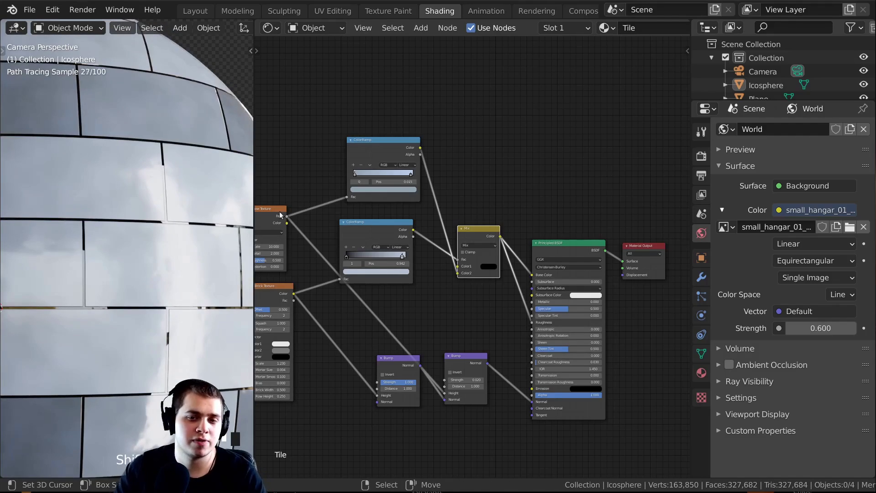
scroll(490, 247, up, 3)
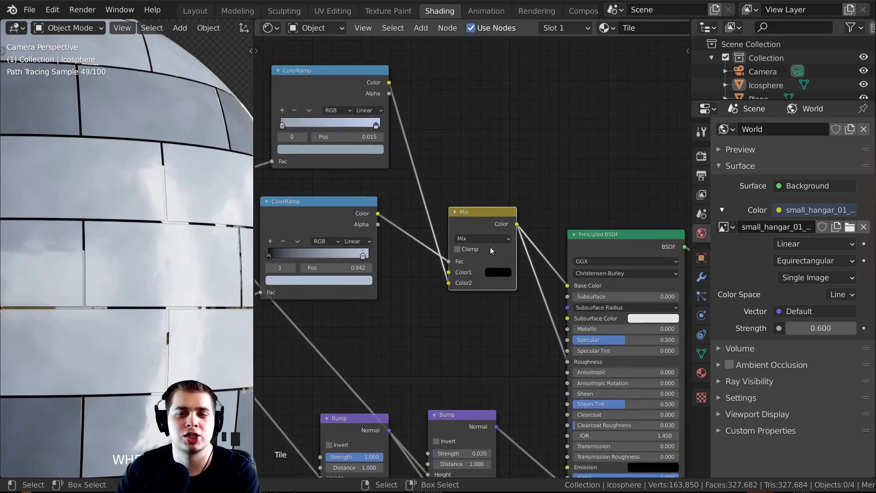
scroll(498, 128, down, 3)
key(shift+a)
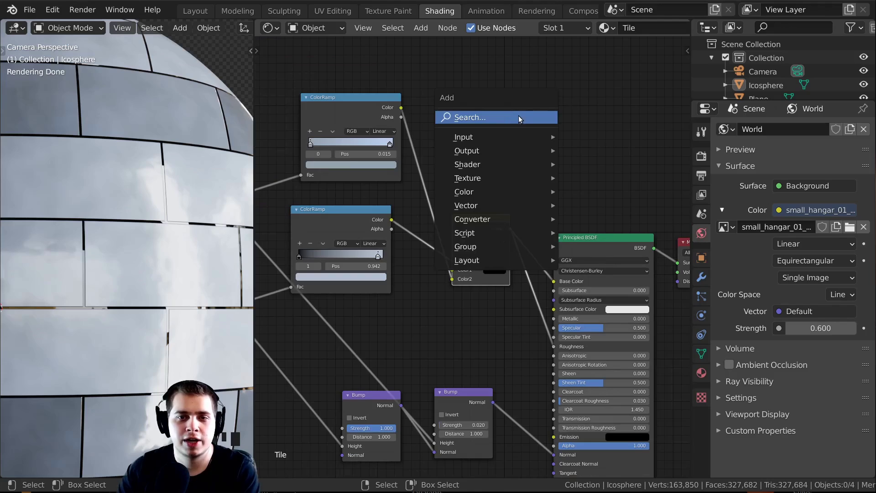
click(518, 116)
text(col)
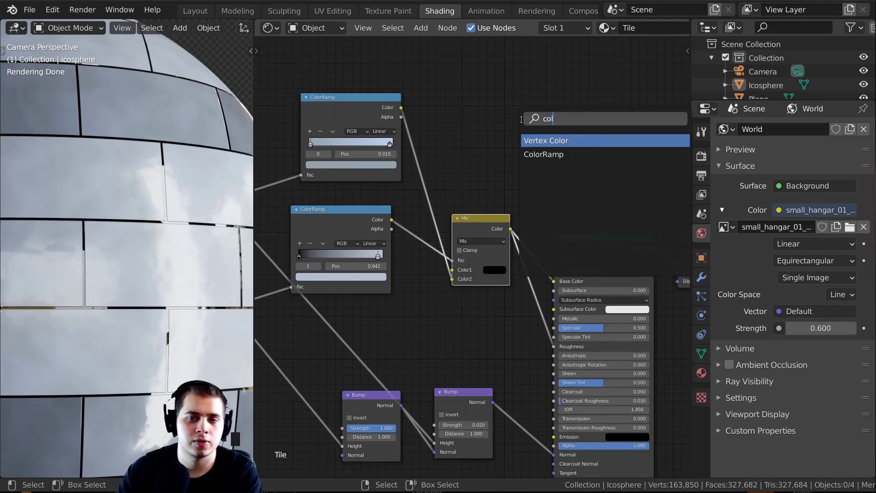
key(Return)
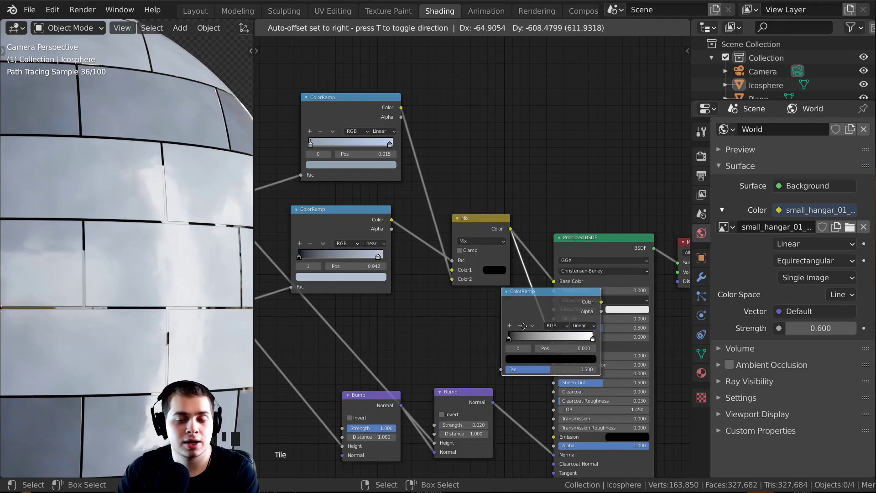
click(576, 306)
drag(576, 306, 584, 306)
middle_drag(593, 308, 510, 272)
mouse_move(518, 273)
mouse_down()
mouse_move(518, 281)
mouse_move(505, 271)
mouse_up()
click(405, 192)
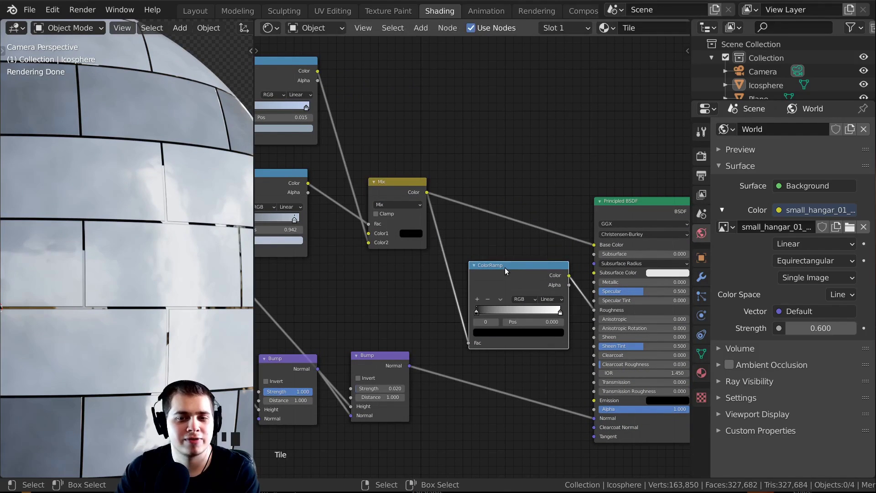
- Preview the new roughness ColorRamp on the icosphere and reverse its stops, placing the black stop at position 0.221
middle_drag(551, 273, 548, 269)
ctrl+shift+click(544, 267)
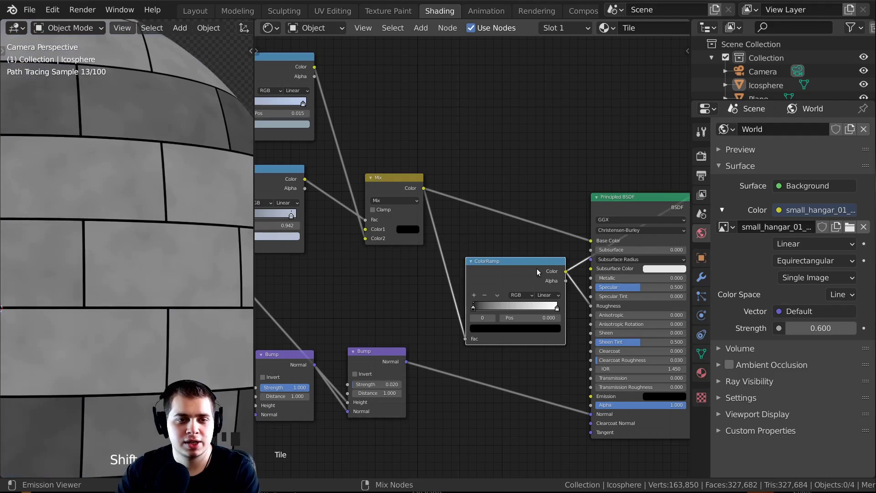
scroll(109, 243, down, 3)
scroll(501, 279, up, 5)
middle_drag(501, 279, 500, 251)
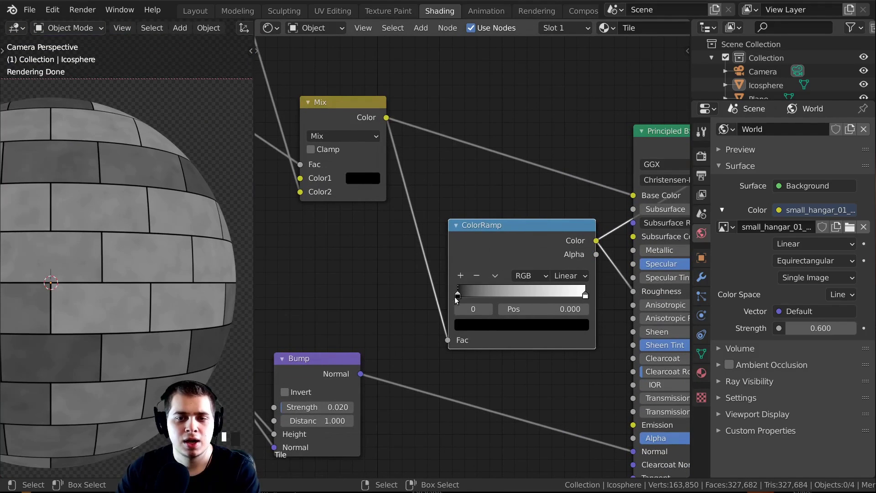
mouse_move(459, 296)
mouse_down()
mouse_move(567, 295)
mouse_move(458, 297)
mouse_up()
drag(541, 295, 483, 292)
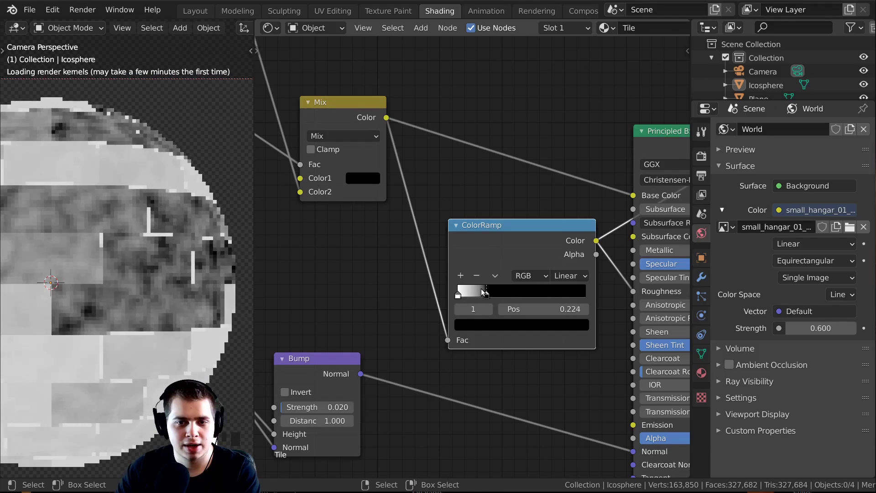
- Check the roughness mask up close and switch the icosphere preview back to the Principled BSDF
scroll(493, 278, down, 3)
scroll(144, 255, up, 8)
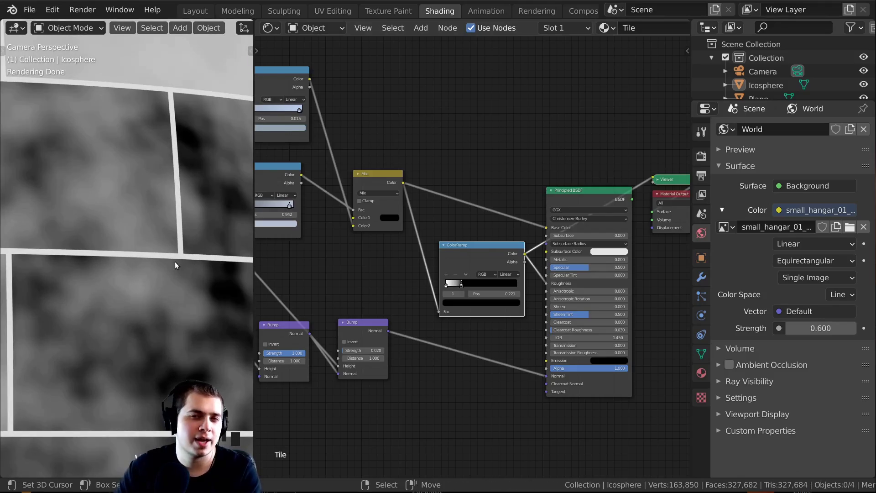
scroll(587, 198, up, 1)
ctrl+shift+click(587, 198)
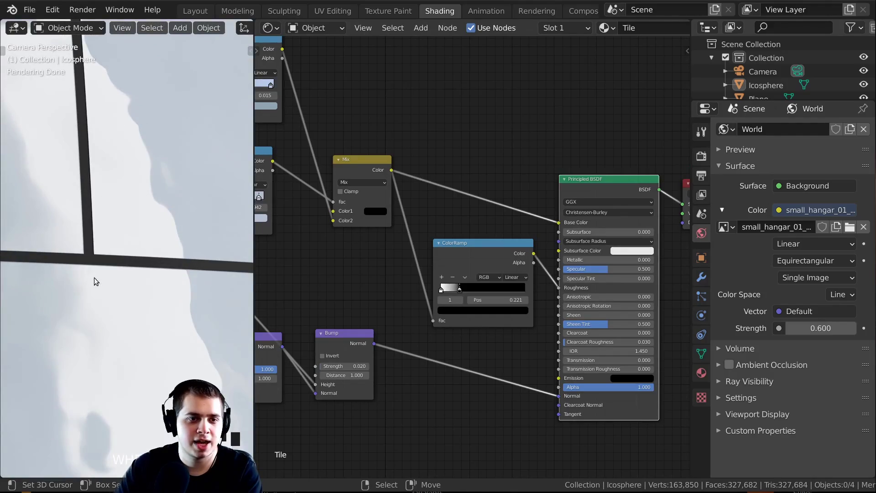
- Examine the tile reflections on the icosphere from several angles and return to the camera view
scroll(119, 259, down, 3)
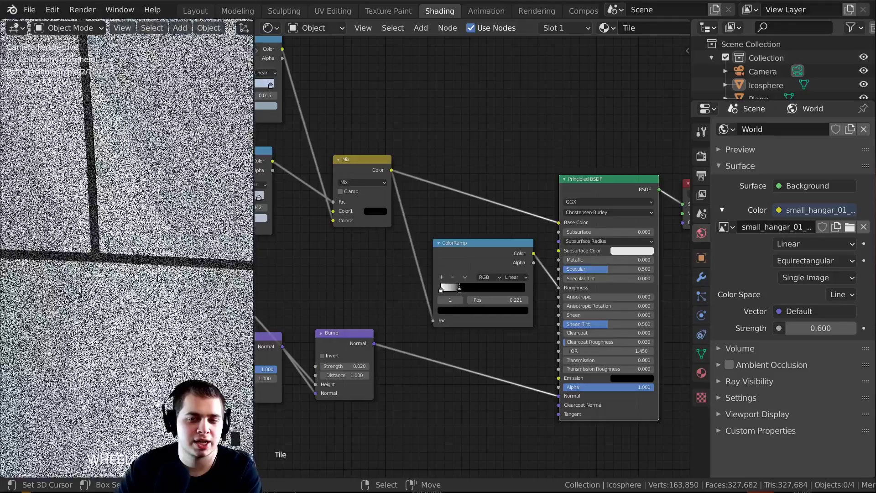
scroll(261, 272, down, 2)
scroll(141, 305, down, 3)
middle_drag(141, 305, 155, 279)
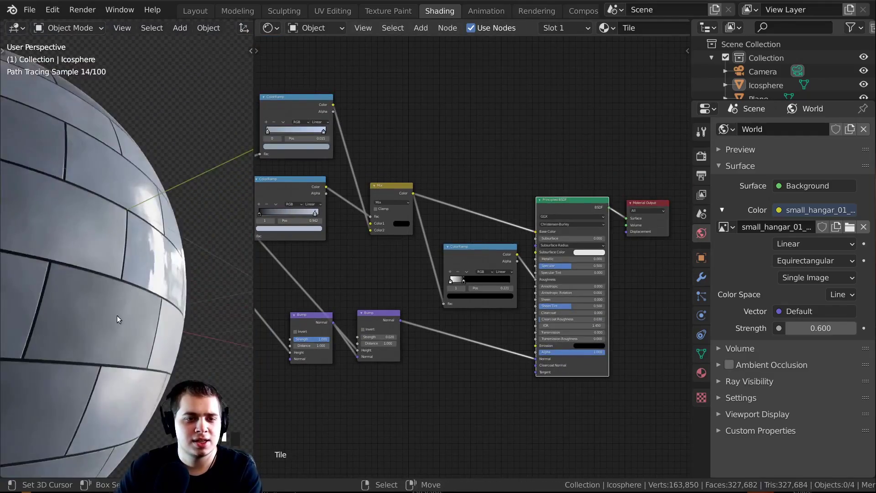
middle_drag(117, 316, 135, 272)
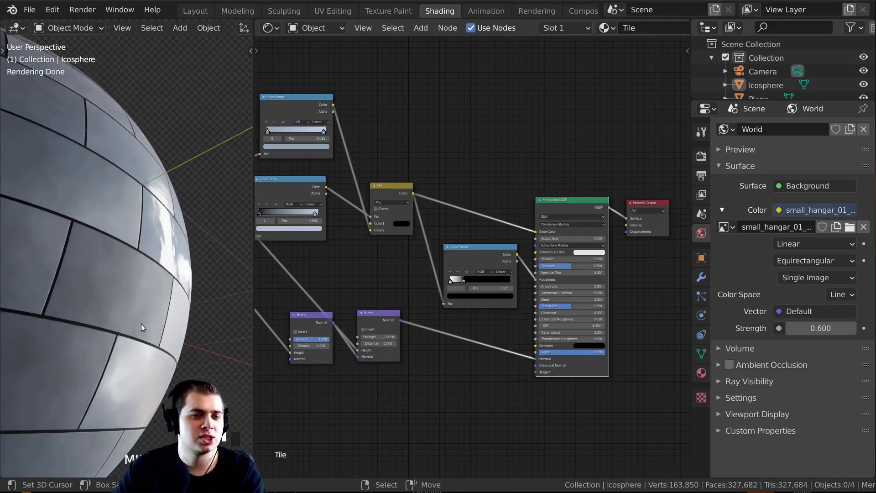
scroll(139, 325, down, 2)
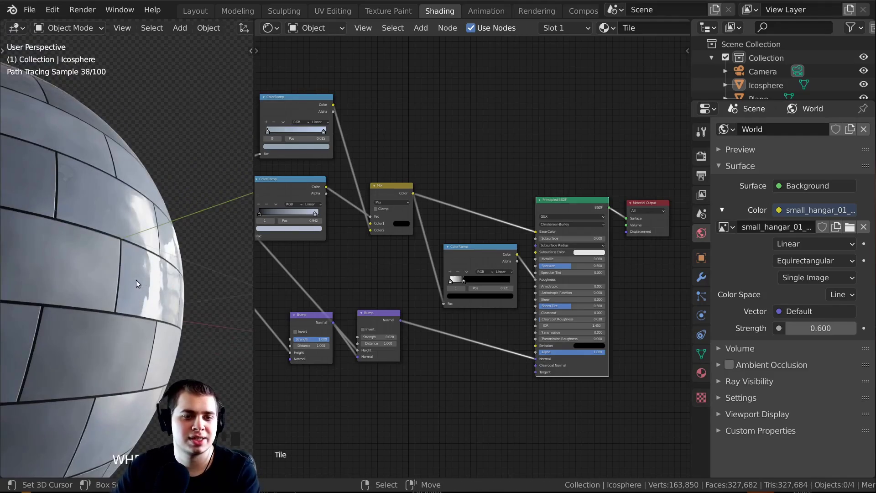
key(KP_0)
scroll(145, 234, down, 1)
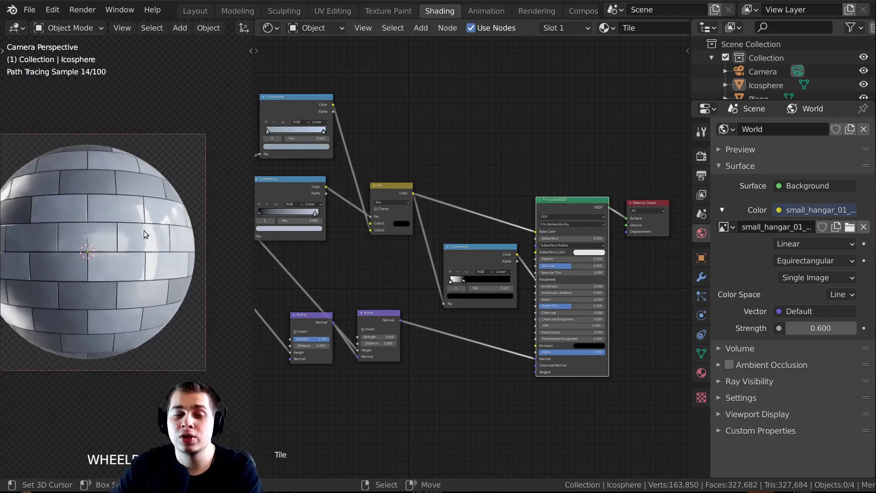
scroll(180, 226, up, 2)
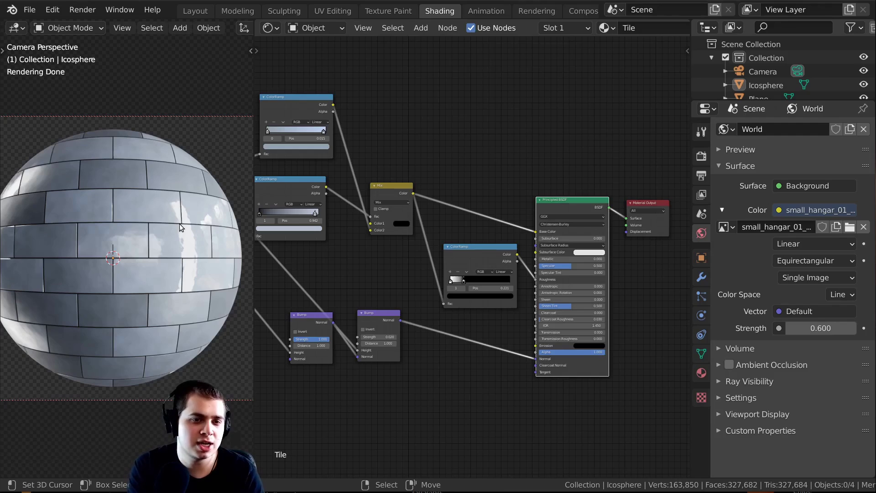
- Duplicate the roughness ColorRamp, insert the copy between the Mix node and the original ramp, and preview the copy on the icosphere
scroll(499, 257, up, 2)
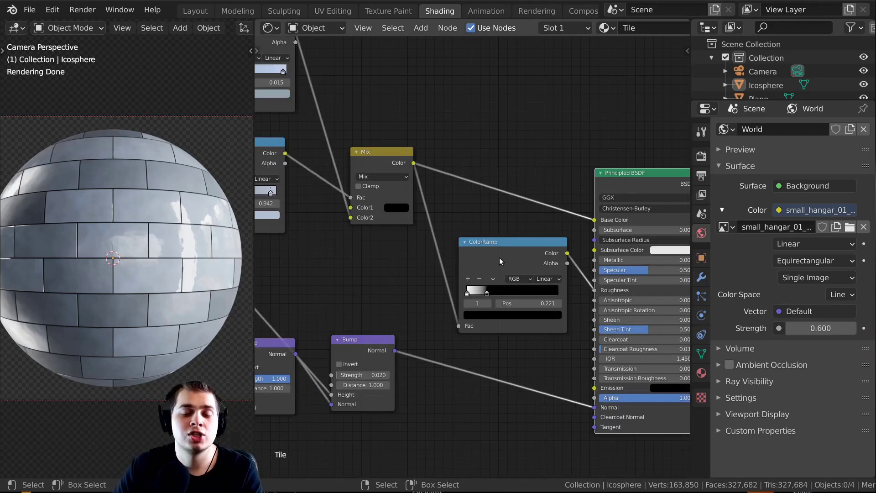
key(shift+d)
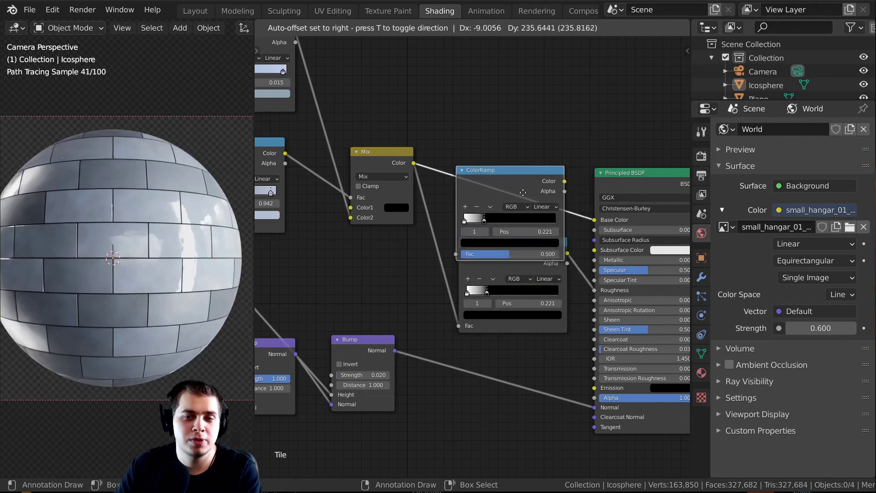
click(458, 242)
middle_drag(463, 243, 486, 256)
scroll(477, 252, up, 2)
ctrl+shift+click(497, 245)
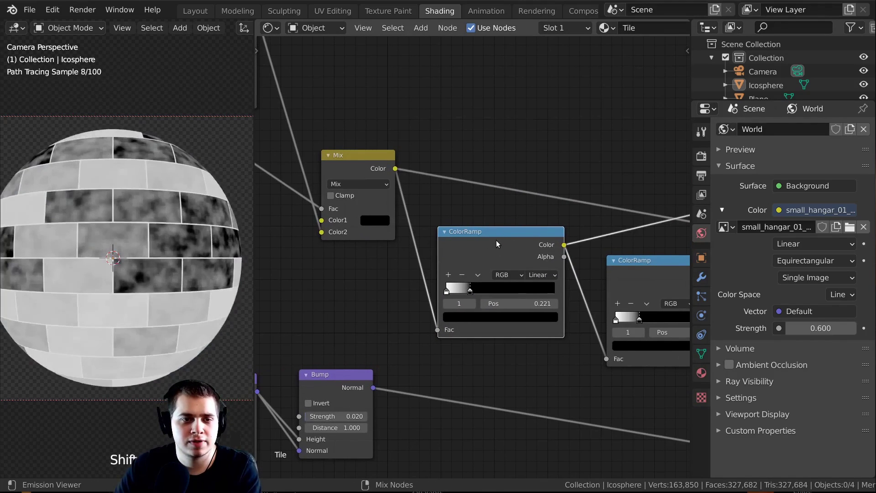
scroll(505, 266, up, 2)
scroll(453, 308, up, 4)
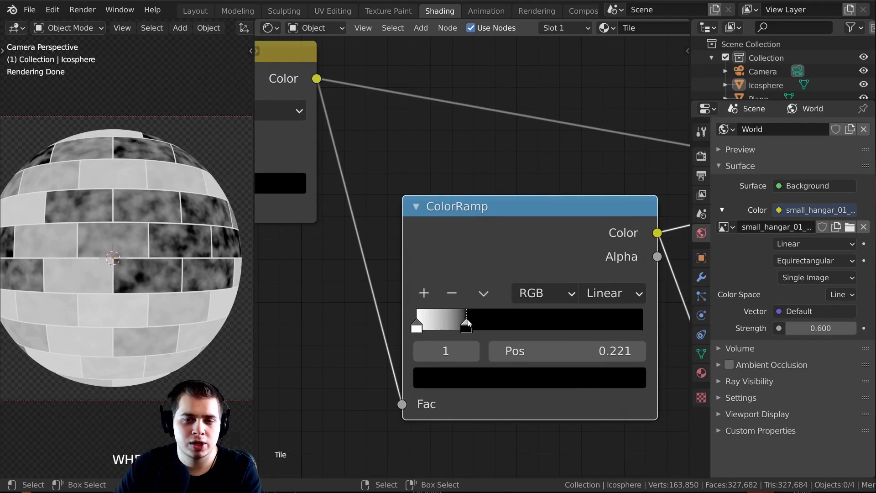
- Move the black stop of the first roughness ColorRamp to position 0.046 and check the resulting mask on the icosphere
drag(467, 319, 437, 321)
middle_drag(463, 321, 484, 328)
scroll(484, 328, up, 1)
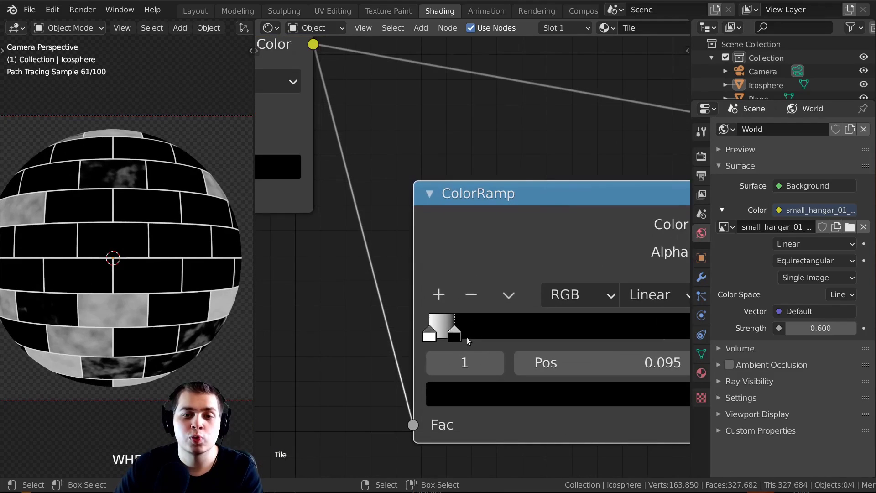
drag(454, 335, 442, 337)
scroll(124, 209, up, 3)
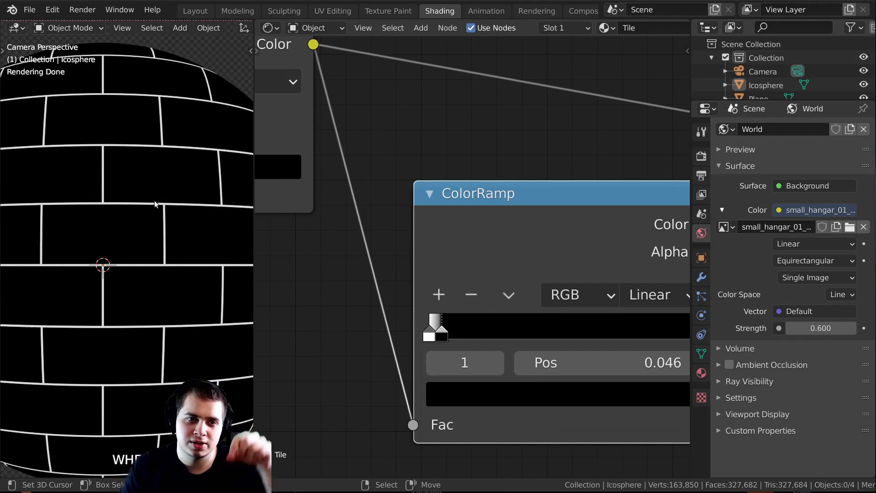
scroll(258, 269, down, 2)
scroll(187, 297, down, 2)
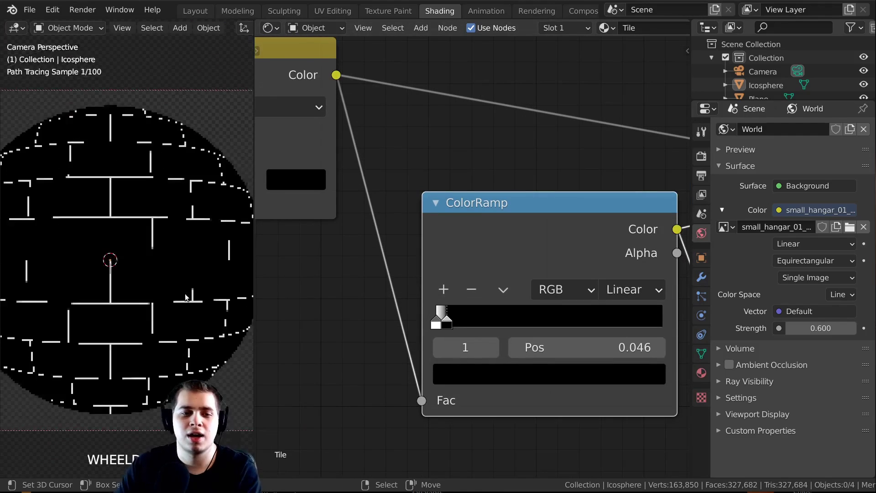
- Switch the icosphere preview back to the Principled BSDF and examine the tiles and the gaps between them up close
shift+middle_drag(187, 297, 178, 289)
scroll(420, 305, down, 6)
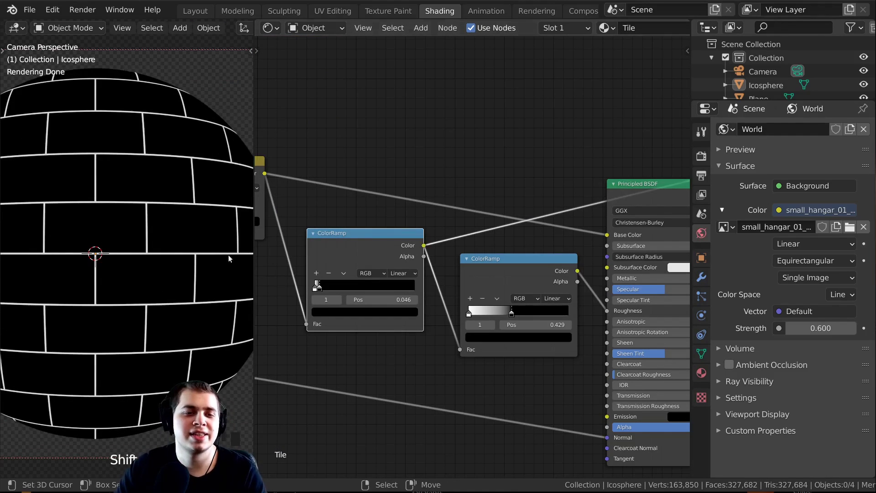
scroll(219, 255, up, 5)
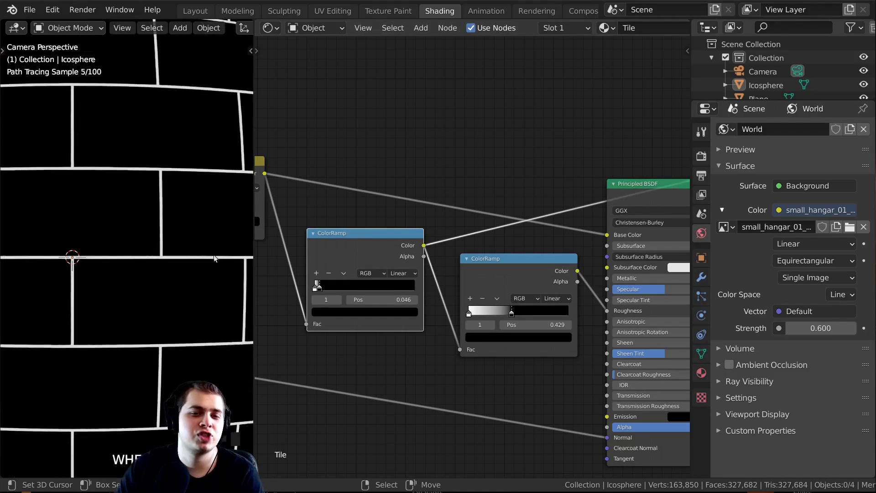
scroll(411, 239, down, 1)
middle_drag(465, 235, 446, 233)
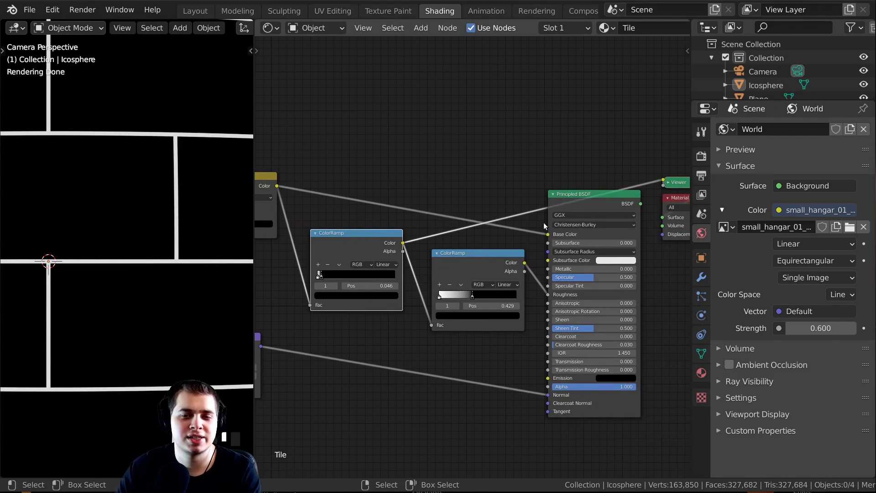
ctrl+shift+click(591, 197)
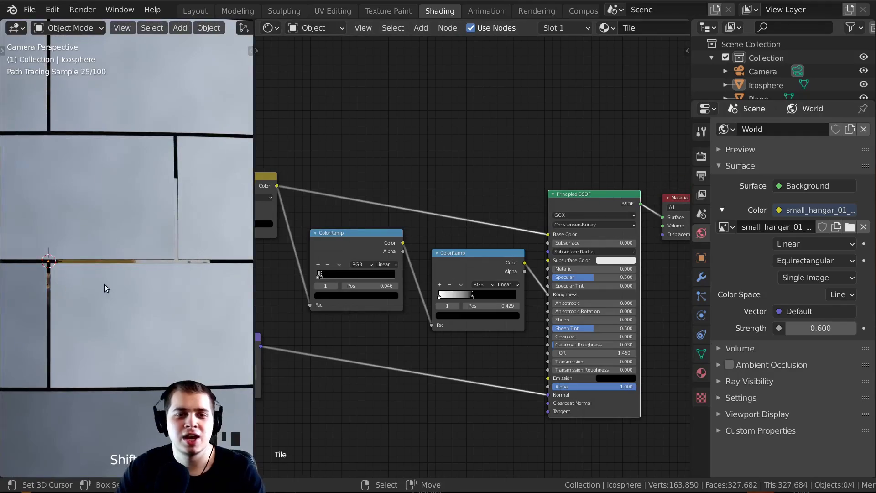
scroll(116, 260, down, 3)
scroll(118, 256, up, 6)
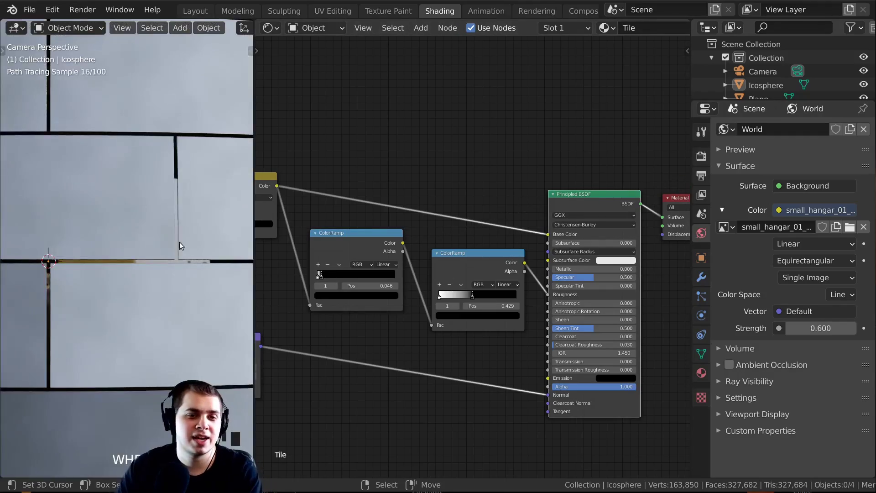
scroll(127, 159, down, 4)
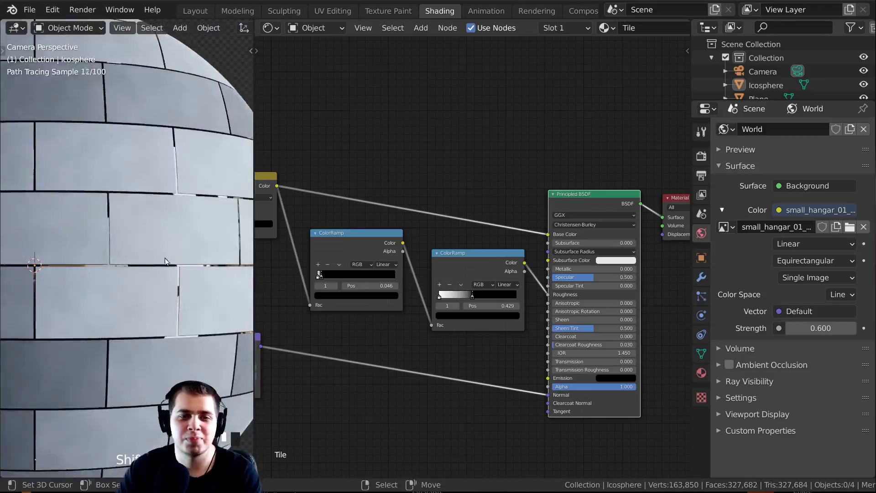
scroll(446, 320, up, 3)
- Reverse the second roughness ColorRamp, with the black stop at 0.003 and the white stop at the far end, and inspect the reflections
mouse_move(402, 337)
mouse_down()
mouse_move(522, 344)
mouse_move(399, 335)
mouse_up()
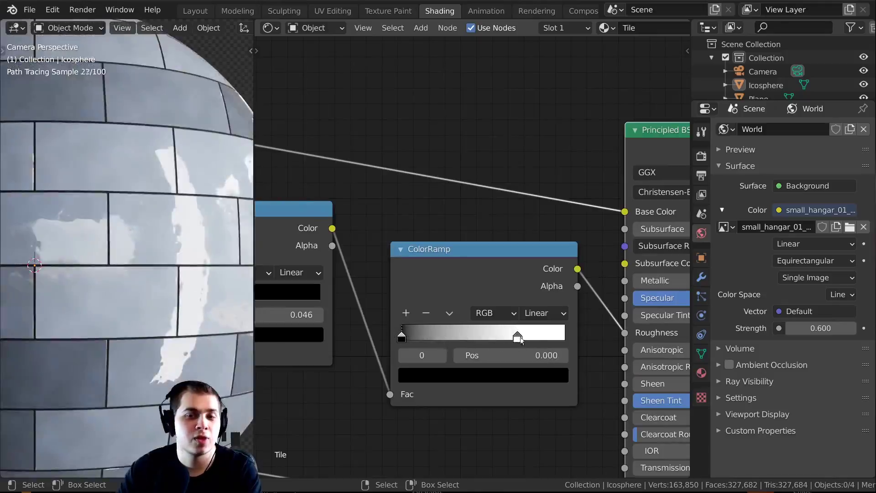
drag(521, 340, 565, 339)
scroll(178, 299, up, 8)
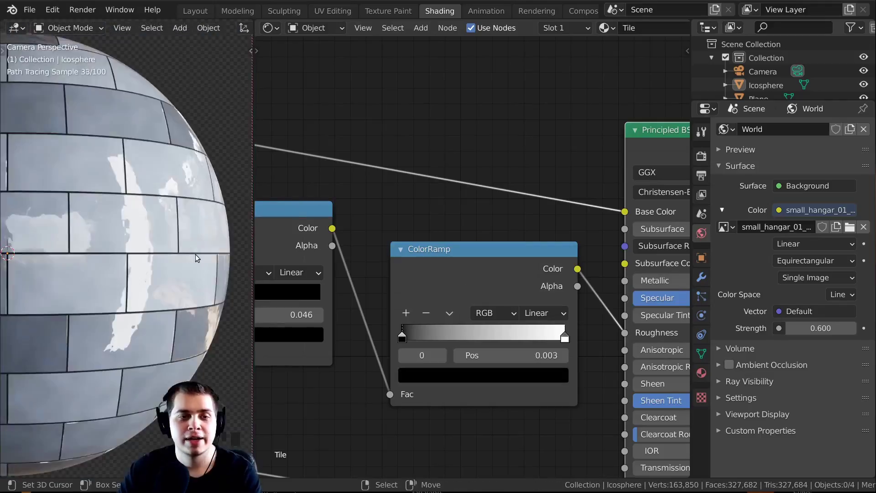
scroll(195, 254, up, 6)
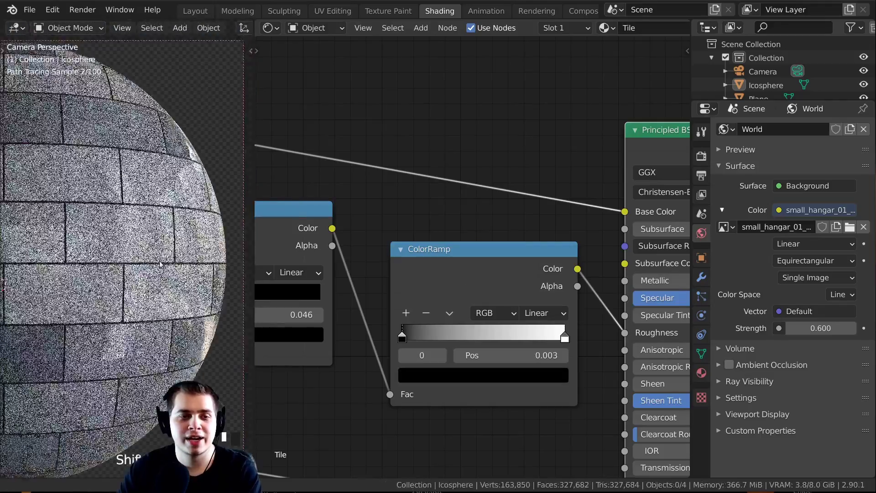
shift+middle_drag(122, 249, 155, 247)
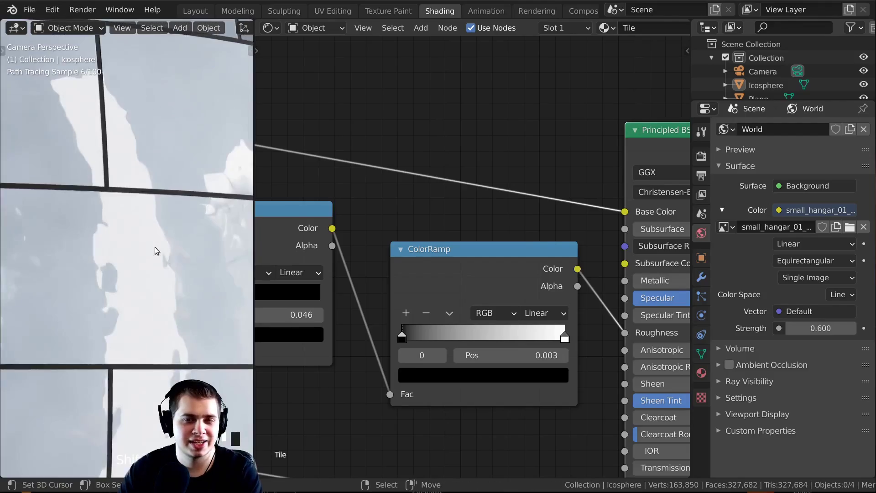
scroll(417, 274, down, 3)
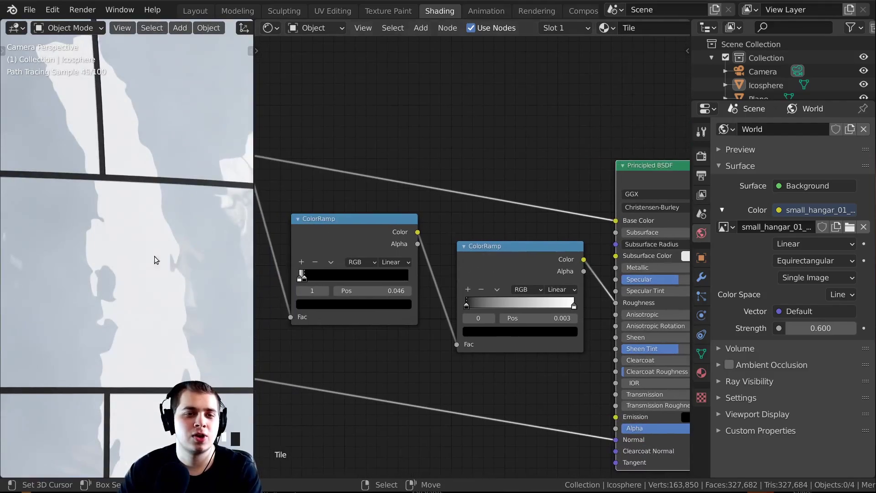
scroll(142, 256, down, 2)
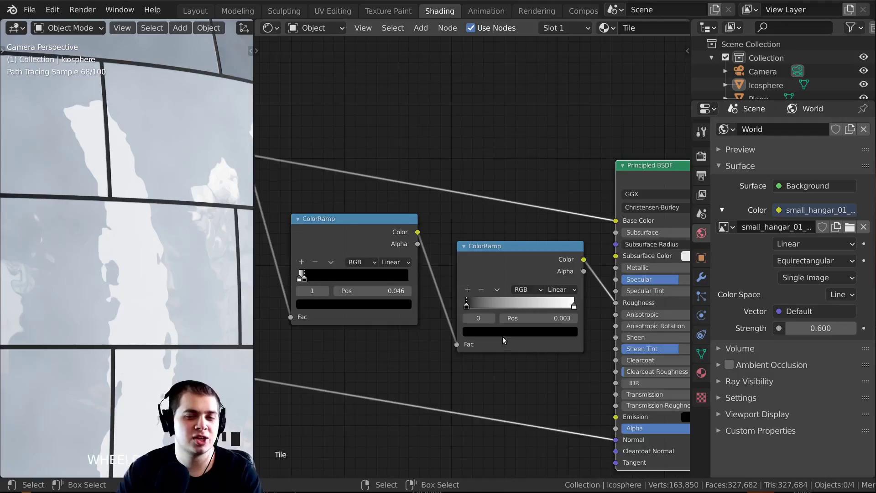
- Move the second ColorRamp's black stop to position 0.000 and lighten its color to a medium grey with a value of about 0.39
scroll(464, 319, up, 1)
drag(463, 316, 460, 317)
click(501, 351)
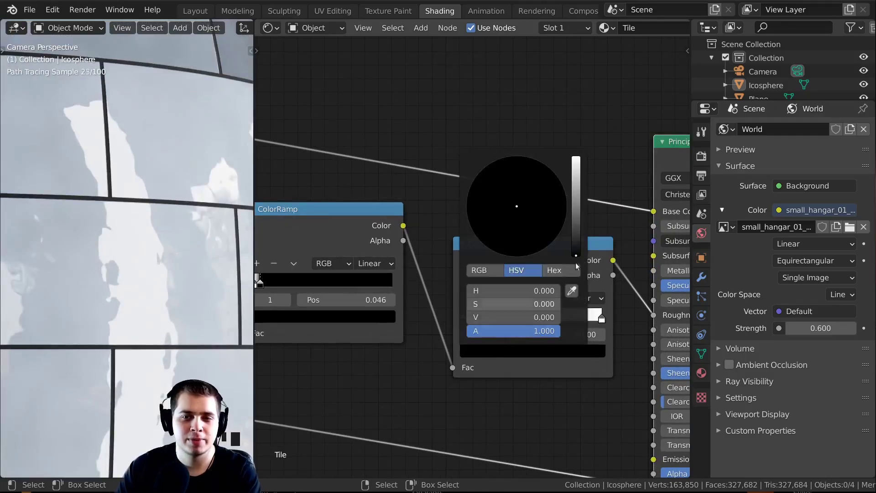
click(537, 354)
mouse_move(576, 247)
mouse_down()
mouse_move(577, 199)
mouse_move(576, 243)
mouse_up()
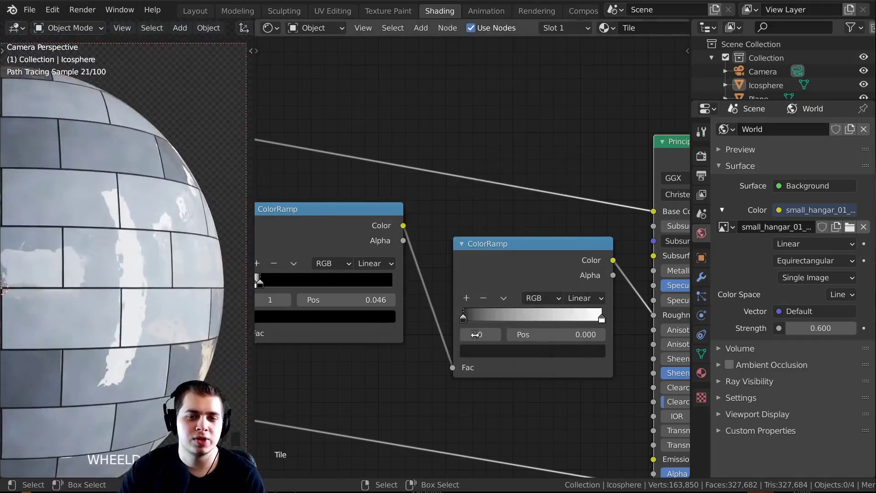
click(481, 352)
drag(576, 244, 578, 216)
scroll(134, 262, down, 3)
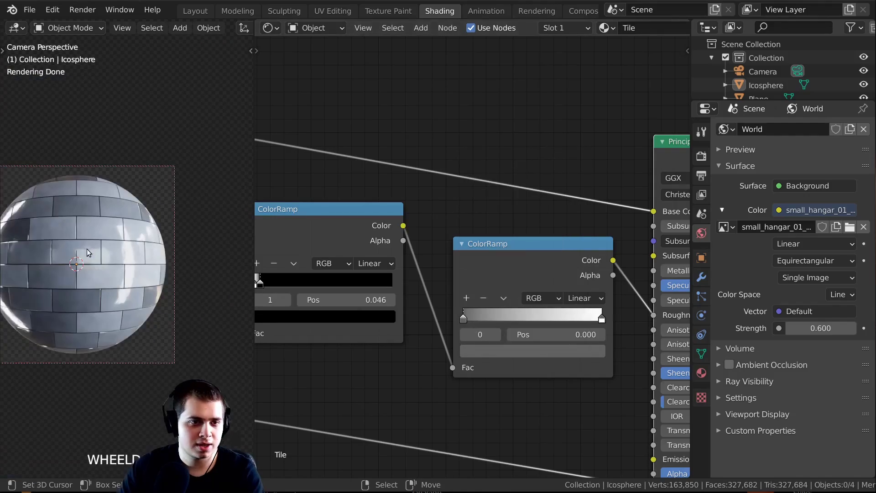
scroll(134, 262, up, 2)
click(494, 350)
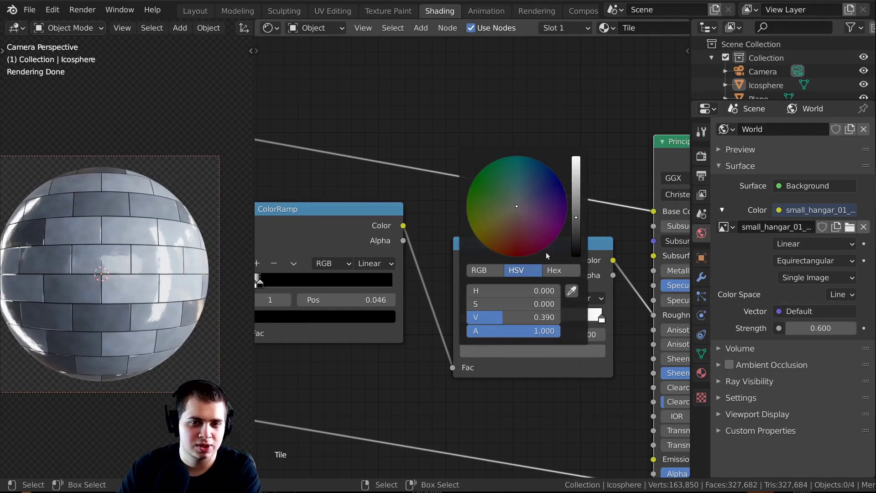
drag(513, 317, 506, 317)
- Examine the softened tile reflections on the icosphere from other angles and return to the camera view
middle_drag(141, 310, 179, 294)
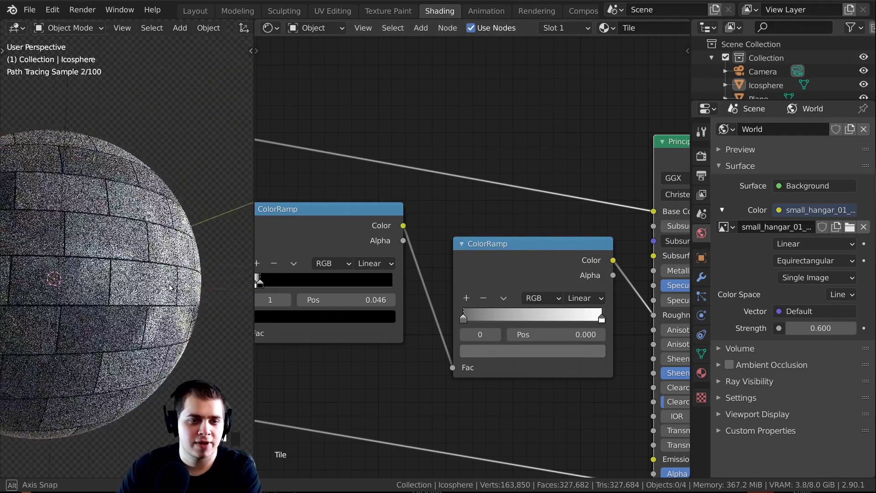
scroll(115, 297, up, 4)
scroll(141, 303, down, 2)
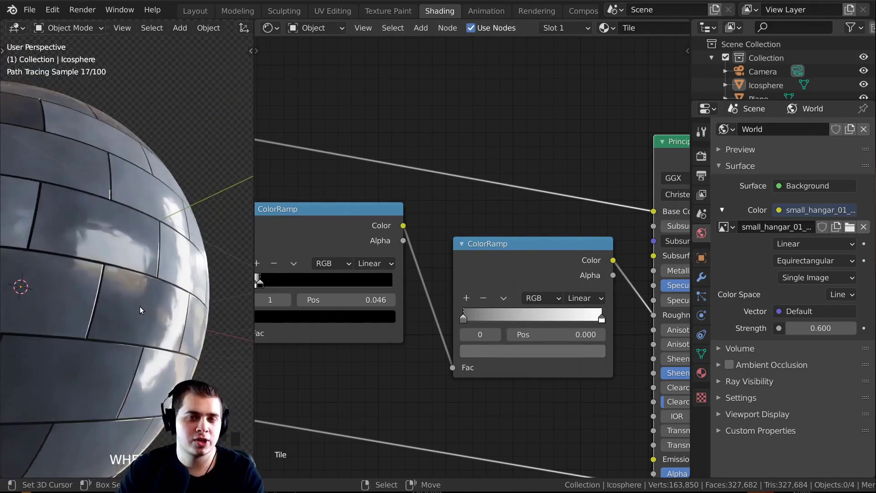
mouse_move(154, 339)
middle_down()
mouse_move(158, 263)
mouse_move(145, 306)
middle_up()
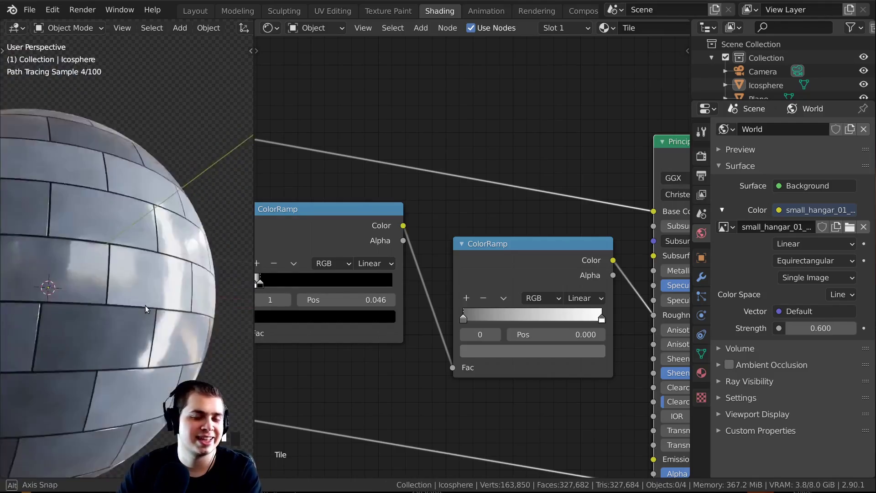
key(KP_0)
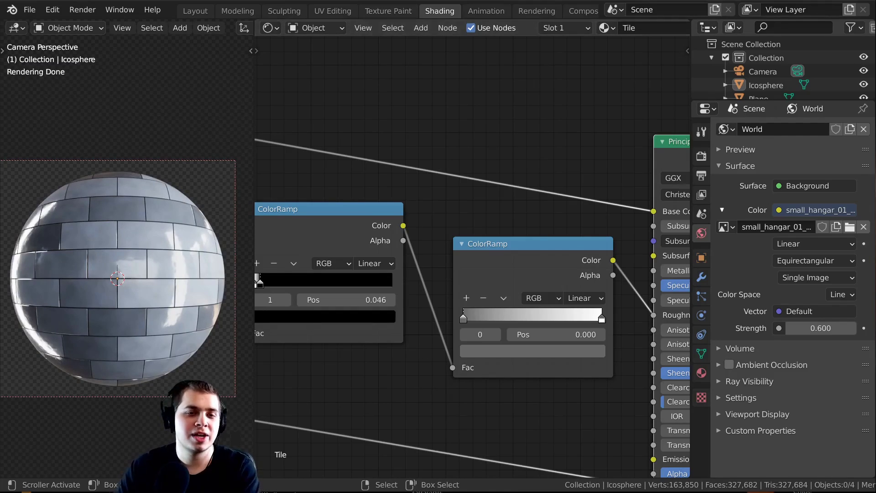
key(shift+b)
shift+middle_drag(181, 233, 177, 237)
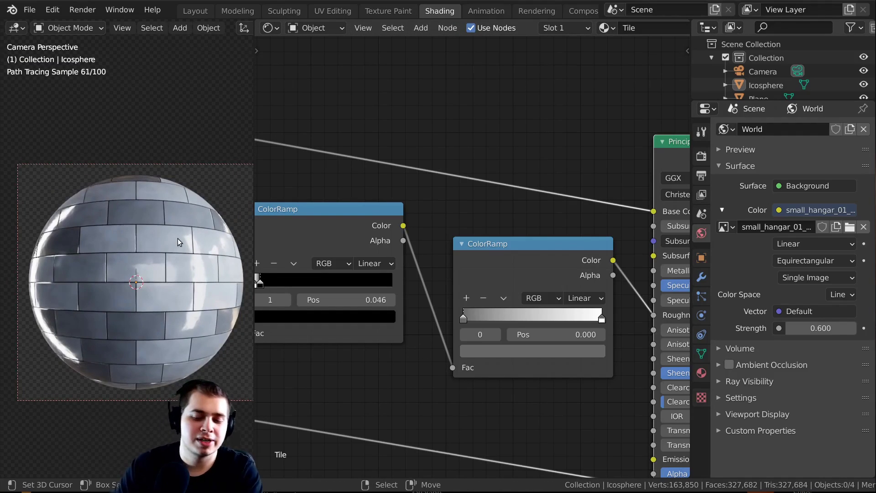
- Render the icosphere from the camera and enlarge the render result to fill the window
key(F12)
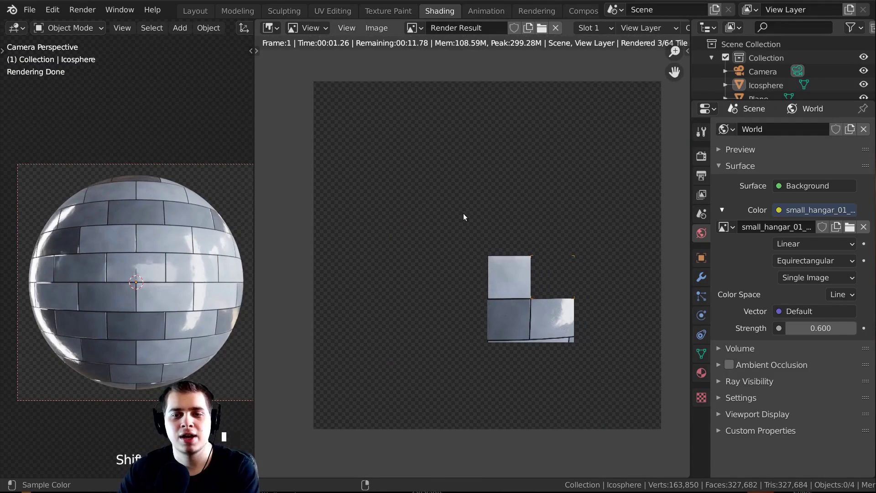
scroll(467, 213, down, 1)
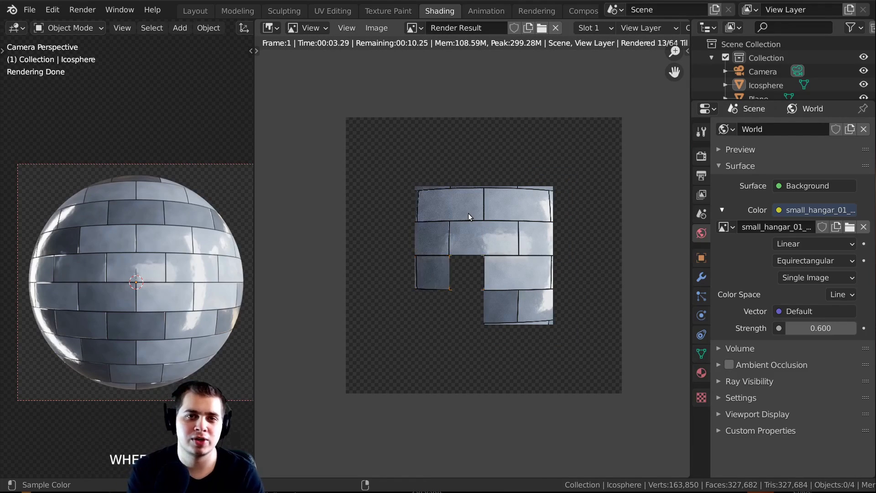
scroll(219, 187, up, 2)
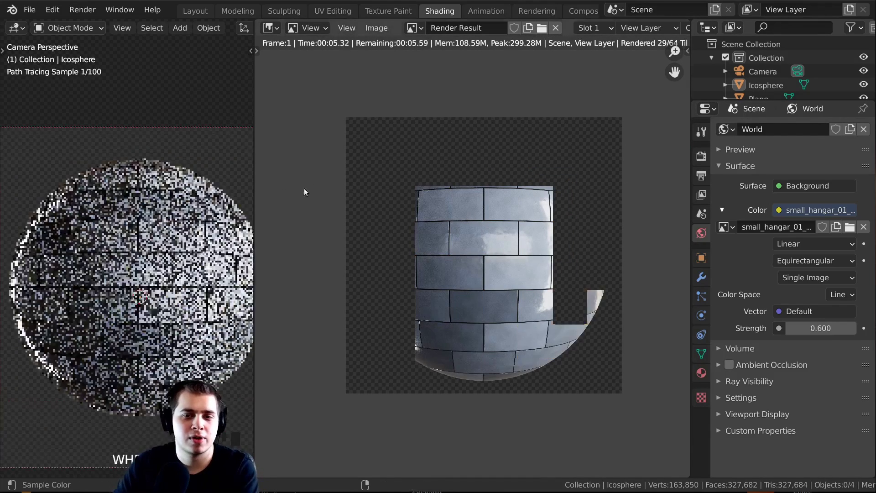
scroll(305, 192, up, 5)
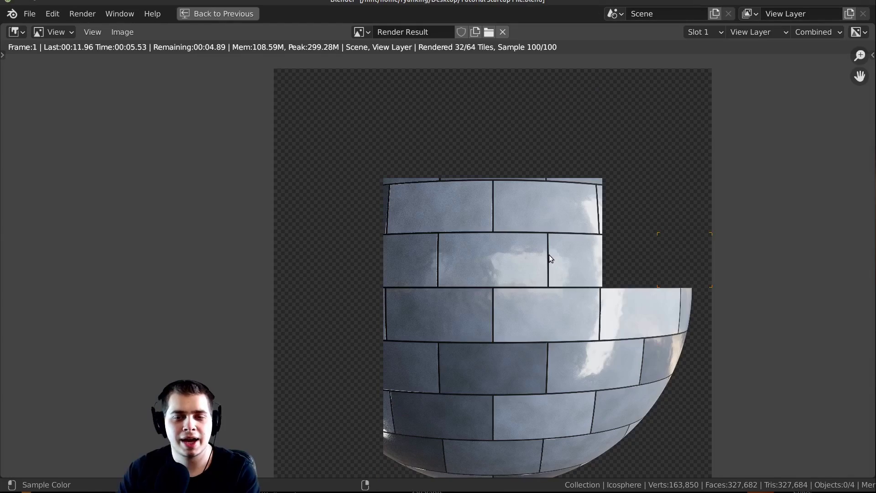
scroll(548, 255, up, 2)
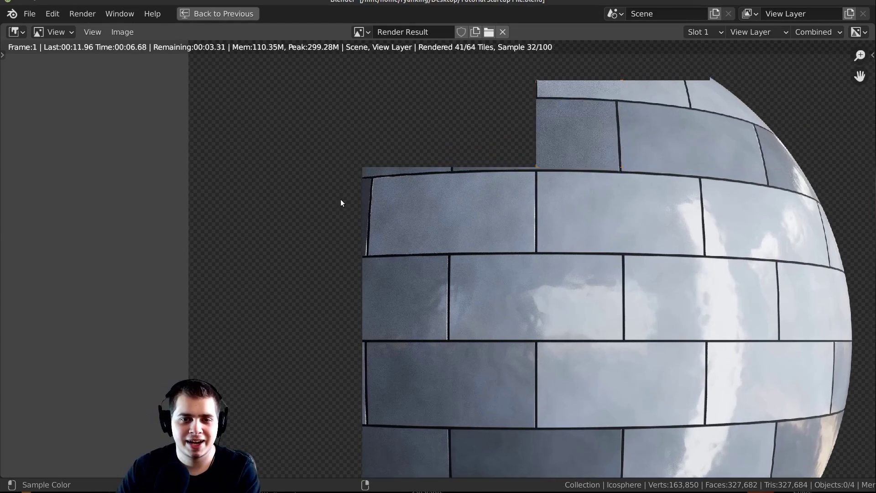
- Inspect the rendered tile surfaces, black gaps and reflections up close and as a whole
scroll(340, 201, up, 6)
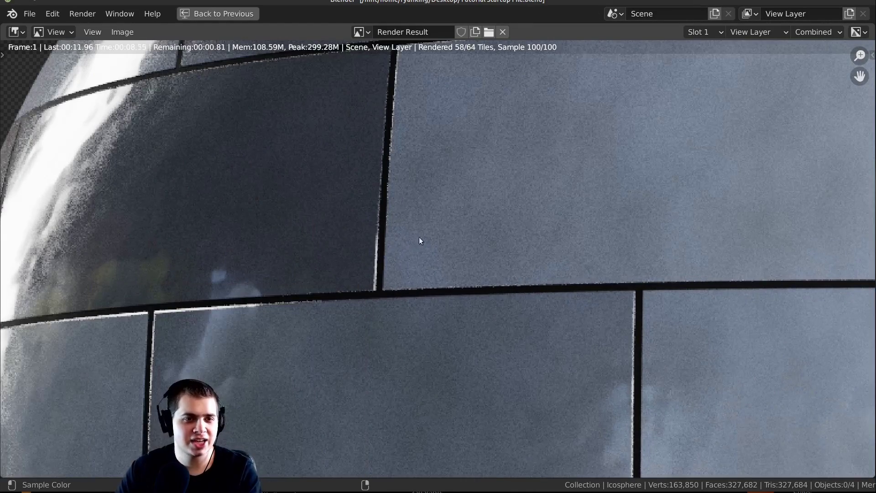
scroll(377, 236, up, 1)
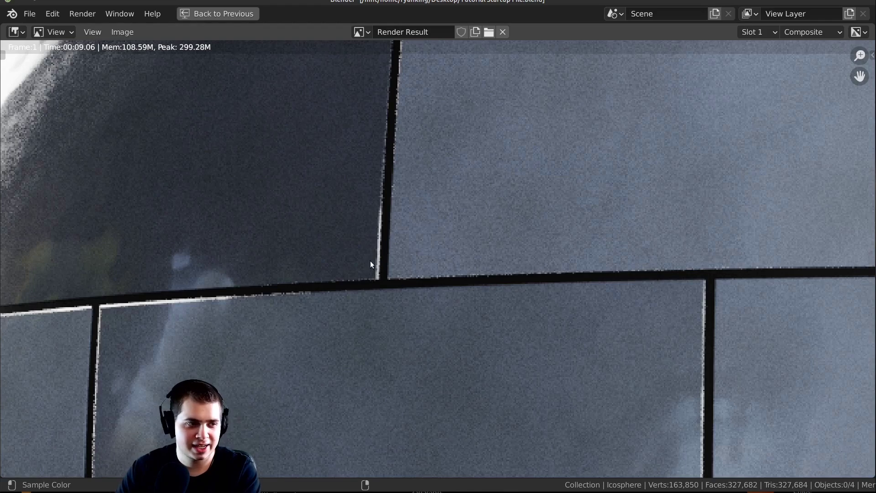
scroll(375, 242, up, 1)
scroll(364, 264, down, 6)
scroll(435, 282, up, 6)
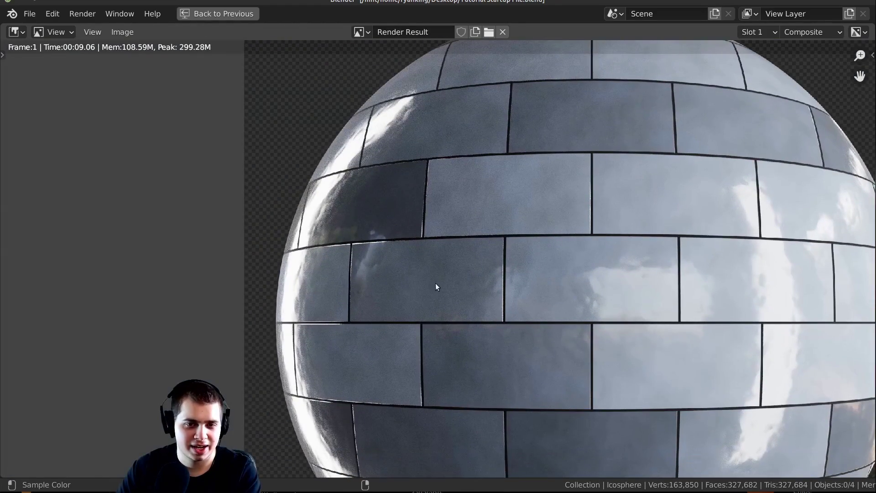
scroll(390, 235, down, 6)
scroll(456, 215, up, 2)
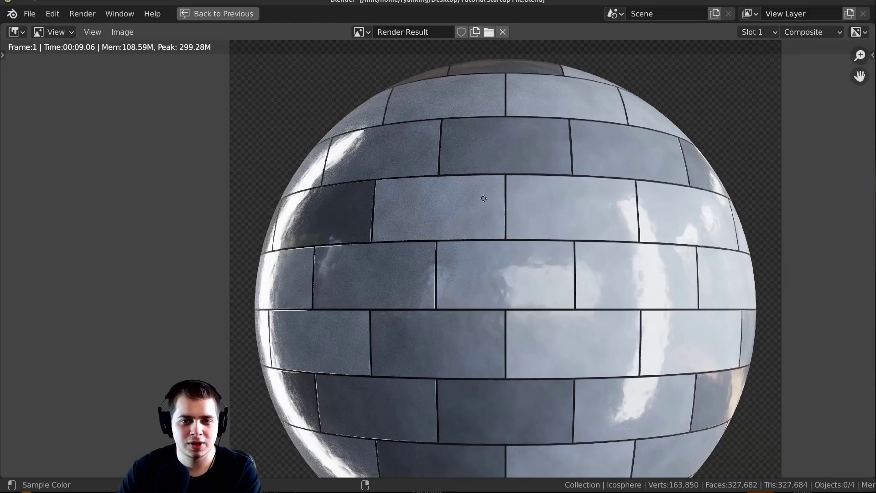
scroll(482, 202, down, 2)
scroll(482, 201, up, 1)
scroll(483, 287, up, 8)
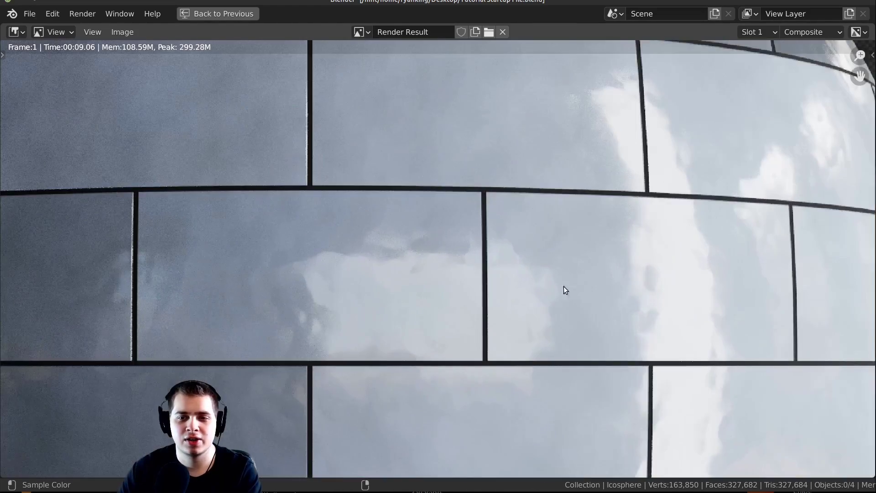
scroll(511, 288, down, 4)
scroll(469, 297, up, 5)
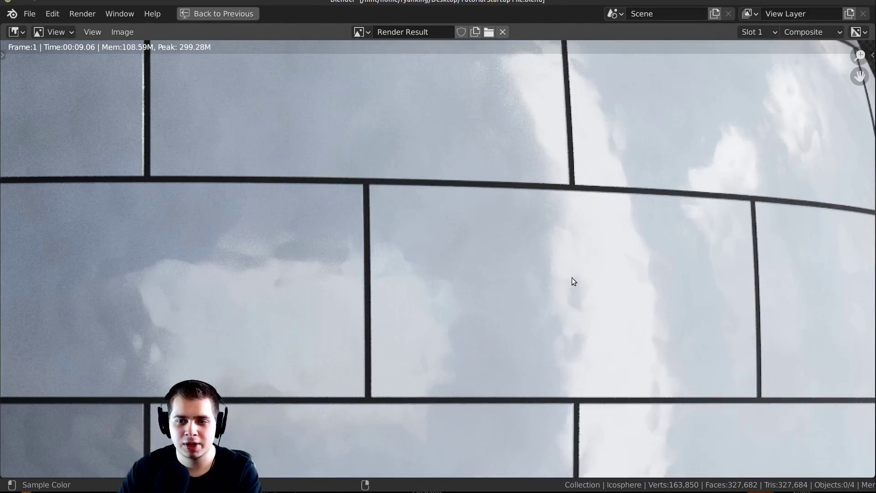
- Compare the rendered tile reflections zoomed out and close up, and return to the shader editor layout
scroll(630, 255, down, 2)
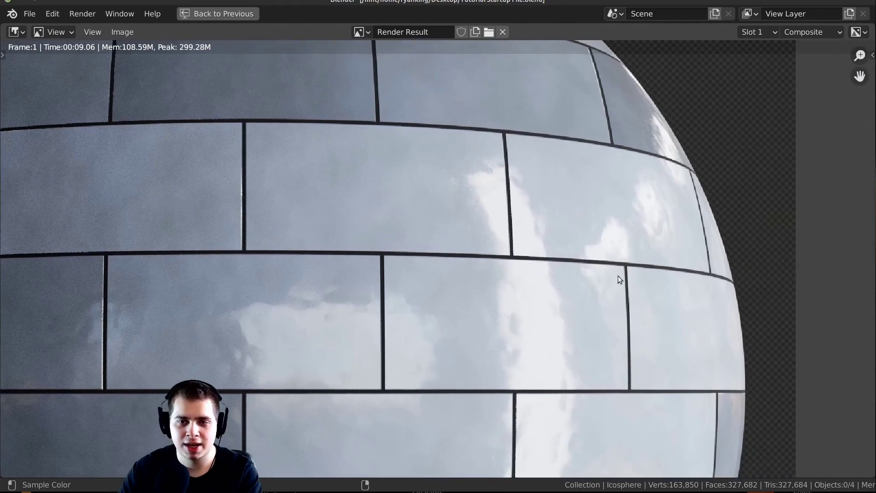
scroll(569, 282, down, 2)
scroll(584, 258, up, 5)
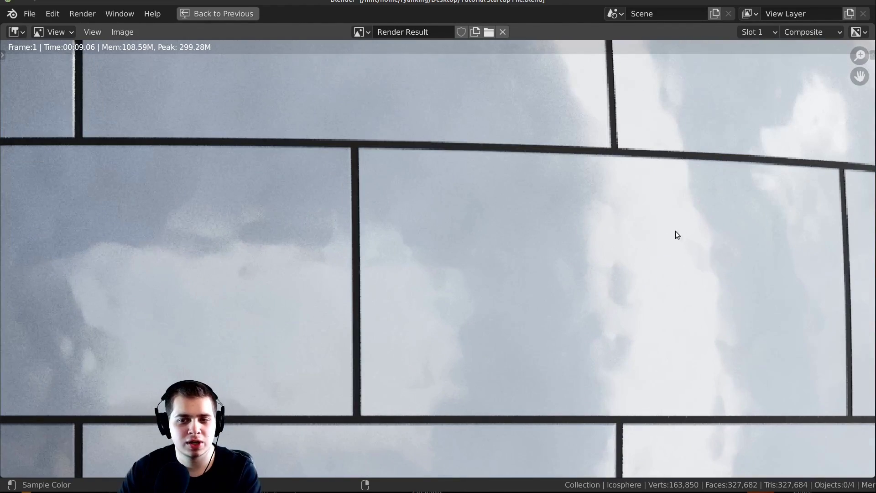
click(188, 14)
- Switch the viewport to rendered shading and preview the second Bump node's output directly on the icosphere
scroll(183, 254, down, 1)
scroll(576, 293, down, 2)
middle_drag(340, 432, 507, 270)
scroll(365, 187, up, 1)
middle_drag(357, 177, 514, 238)
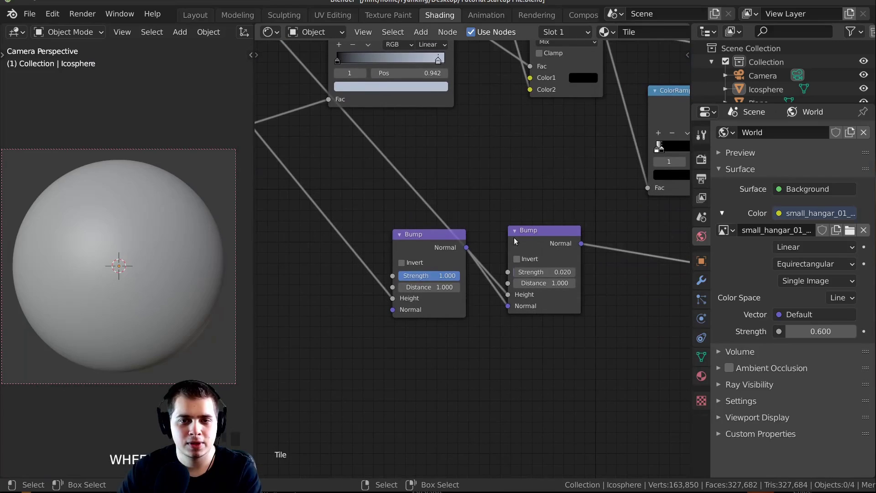
key(z)
click(122, 252)
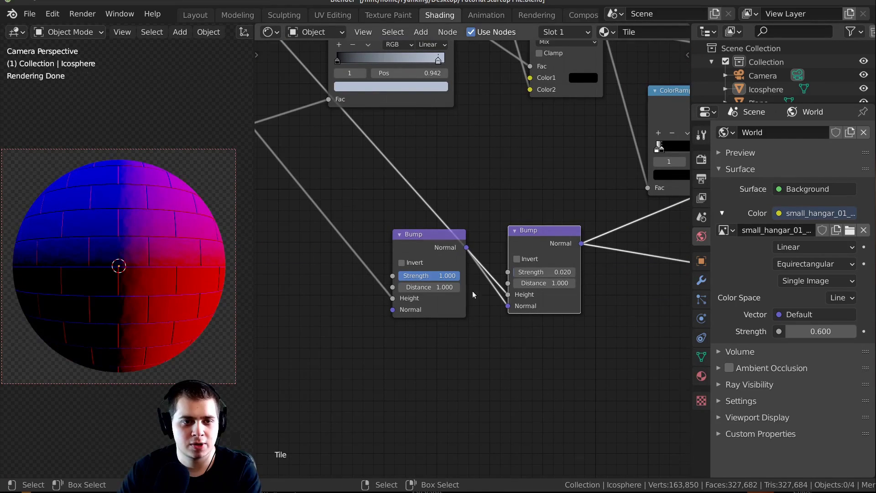
- Set the Strength of the second Bump node to 0.010
scroll(473, 296, up, 5)
middle_drag(473, 295, 401, 301)
scroll(53, 257, up, 5)
scroll(521, 279, up, 2)
click(523, 271)
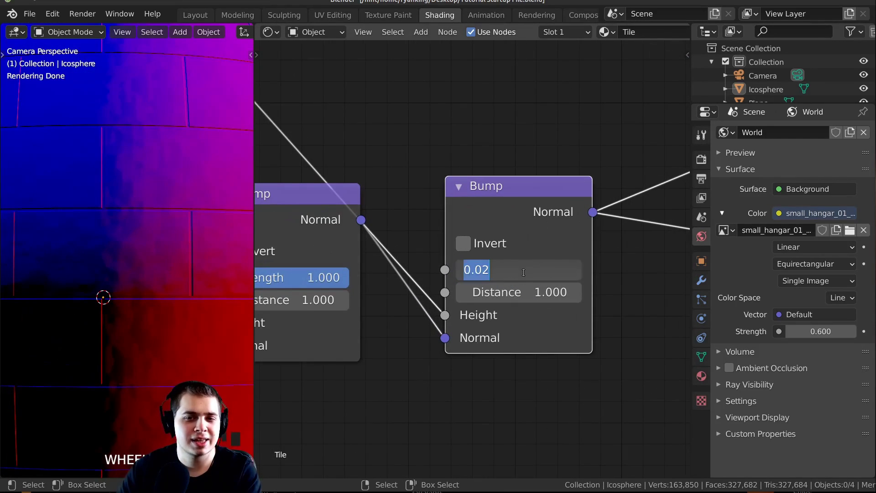
key(BackSpace)
text(1)
key(Return)
scroll(533, 266, down, 3)
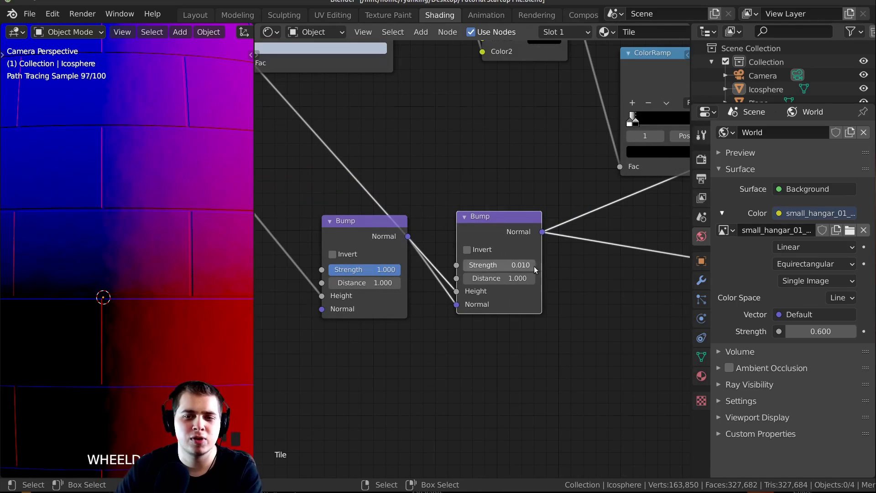
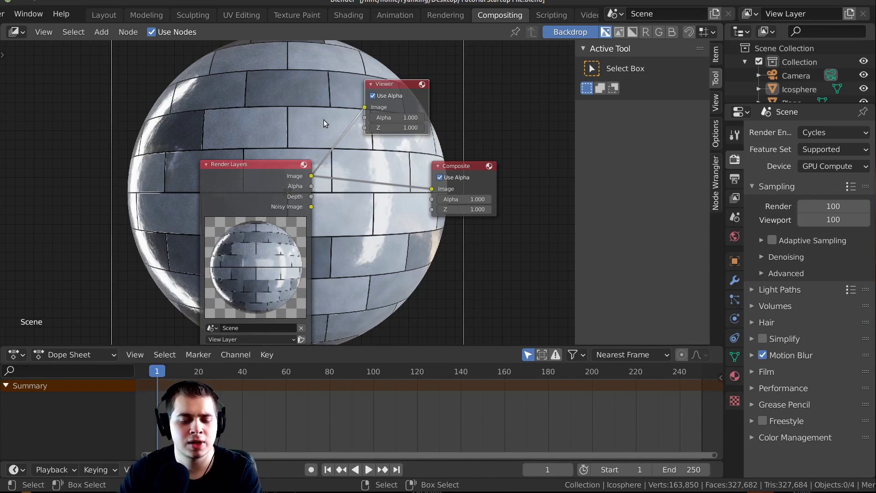
- Shrink and enlarge the compositor's backdrop to view the rendered sphere behind the nodes
key(v)
key(v)
key(v)
key(v)
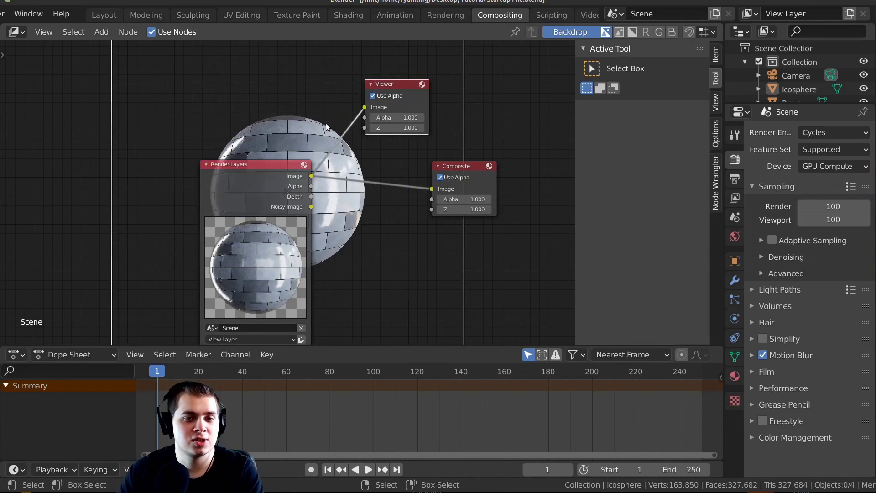
key(alt+v)
key(alt+v)
key(alt+v)
key(alt+v)
key(alt+v)
key(alt+v)
key(alt+v)
key(v)
key(v)
key(v)
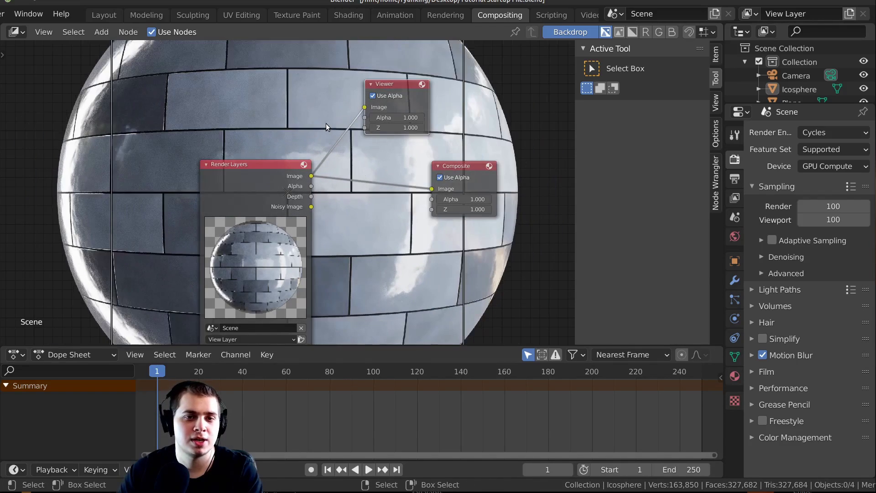
- Move the Render Layers node away from the Composite node and insert a Denoise node on the link between them
middle_drag(325, 123, 352, 140)
drag(290, 183, 235, 171)
scroll(338, 106, up, 1)
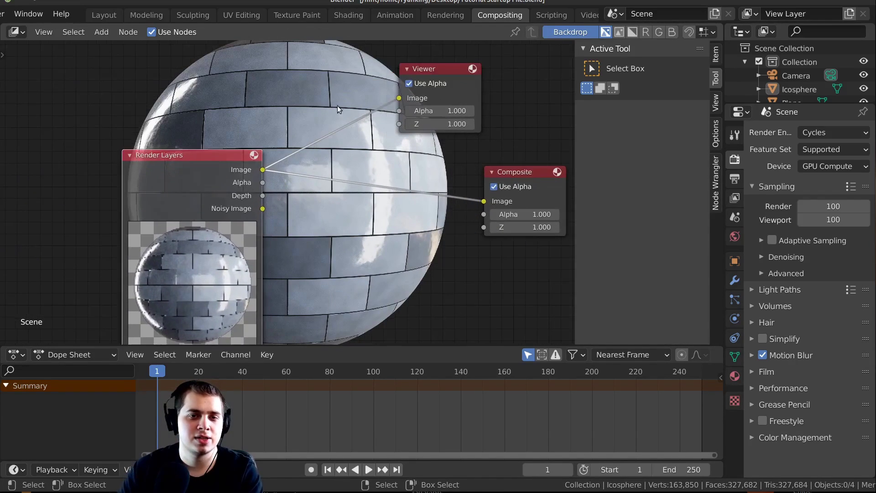
key(shift+a)
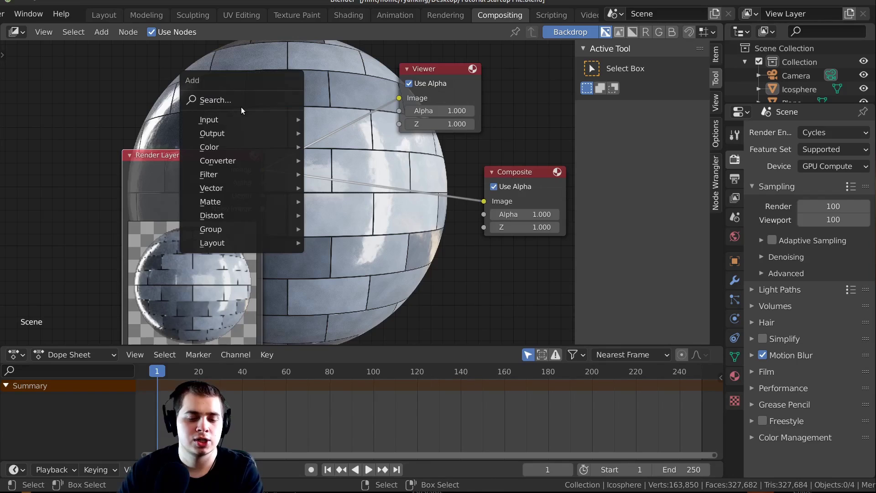
click(239, 103)
text(de)
click(275, 151)
click(378, 206)
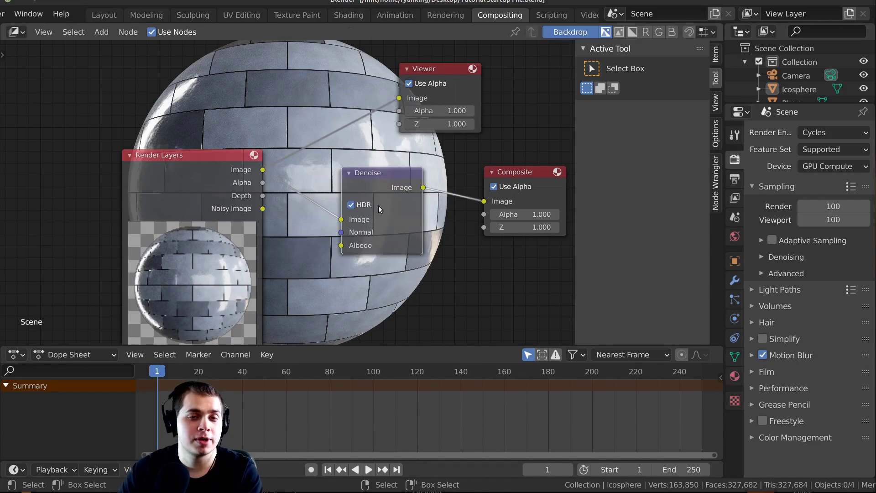
- Feed the Denoise node's output into the Viewer and move the Viewer node above the Composite node
middle_drag(408, 173, 362, 180)
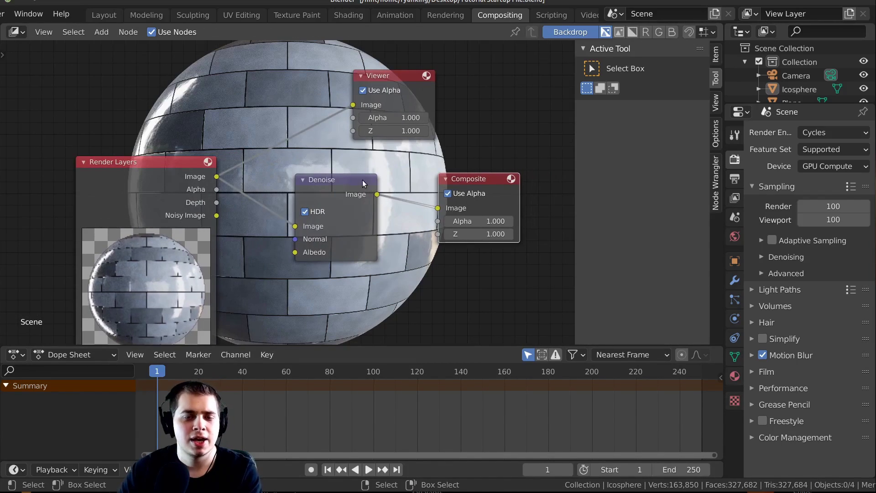
ctrl+shift+click(334, 182)
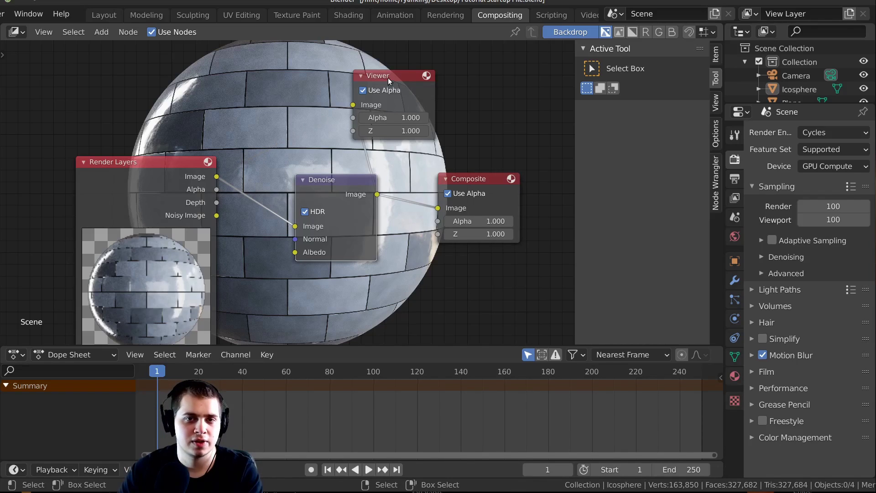
drag(387, 78, 477, 97)
drag(477, 97, 483, 98)
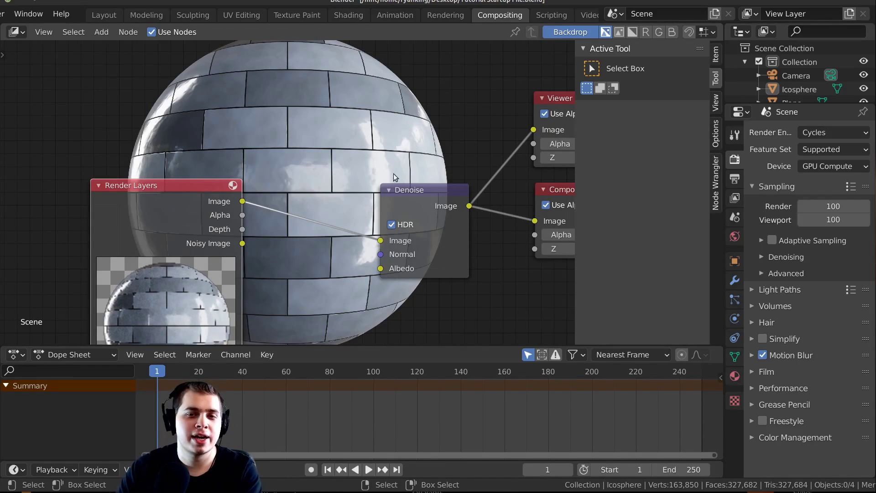
scroll(396, 177, down, 2)
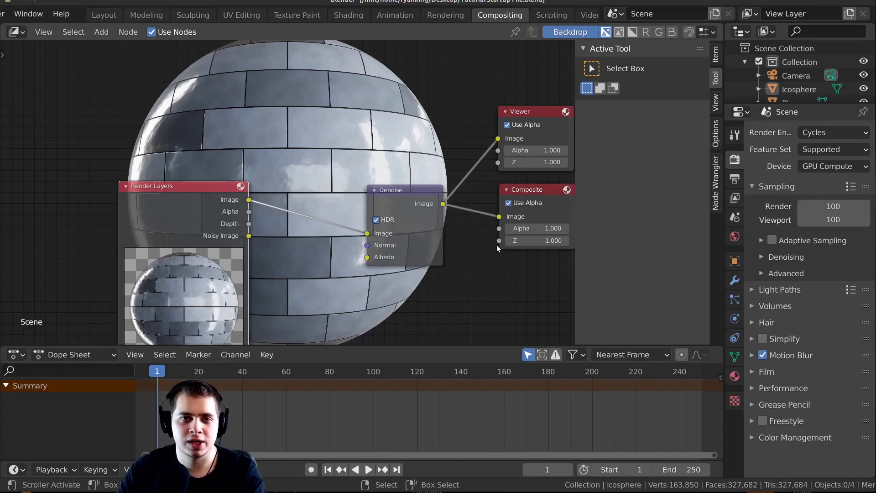
- Expand the Film render settings and check the Transparent background option
click(767, 372)
scroll(774, 321, down, 5)
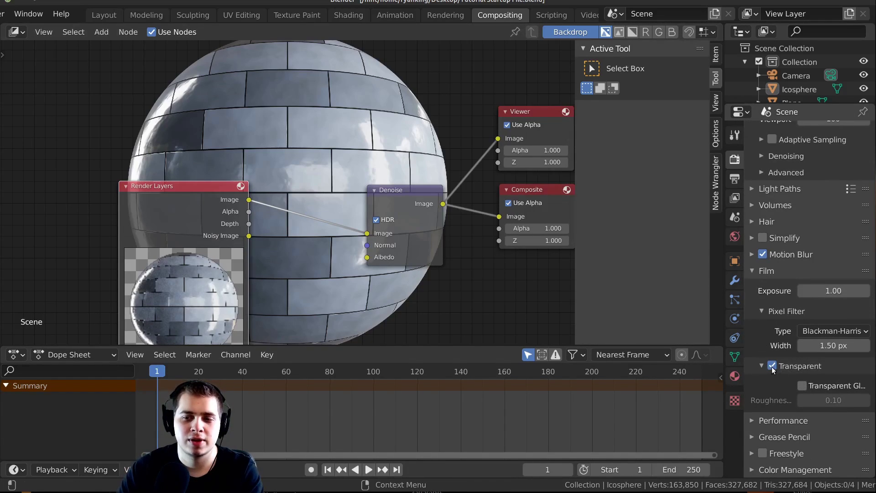
middle_drag(390, 250, 406, 261)
scroll(407, 261, up, 1)
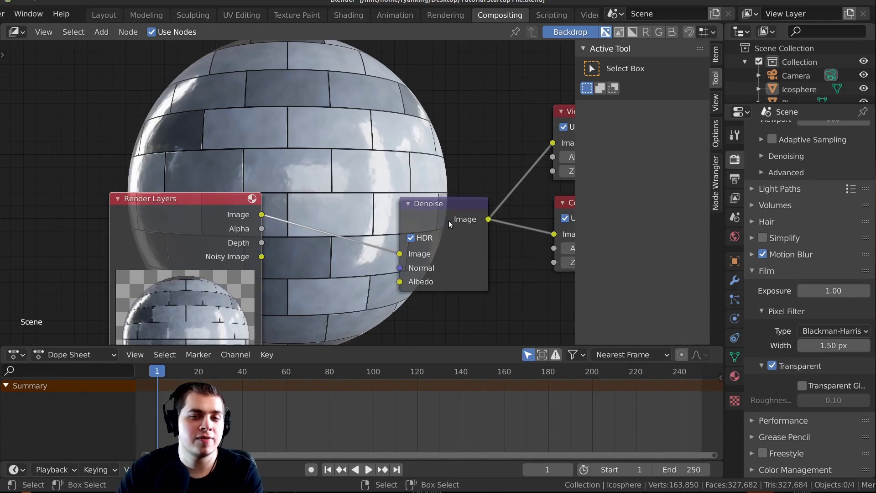
- Space out the nodes and insert an Alpha Over between Render Layers and Denoise, with the render feeding its second Image input
drag(448, 221, 445, 216)
drag(153, 203, 133, 204)
scroll(237, 142, up, 1)
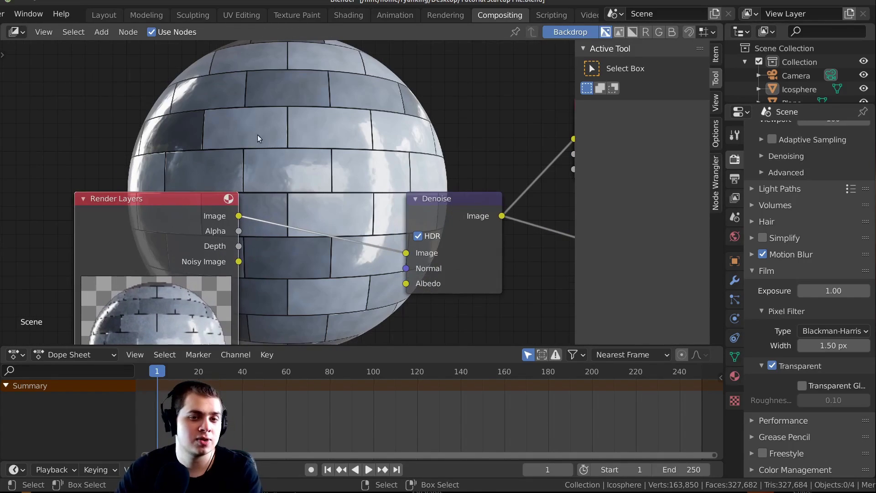
key(shift+a)
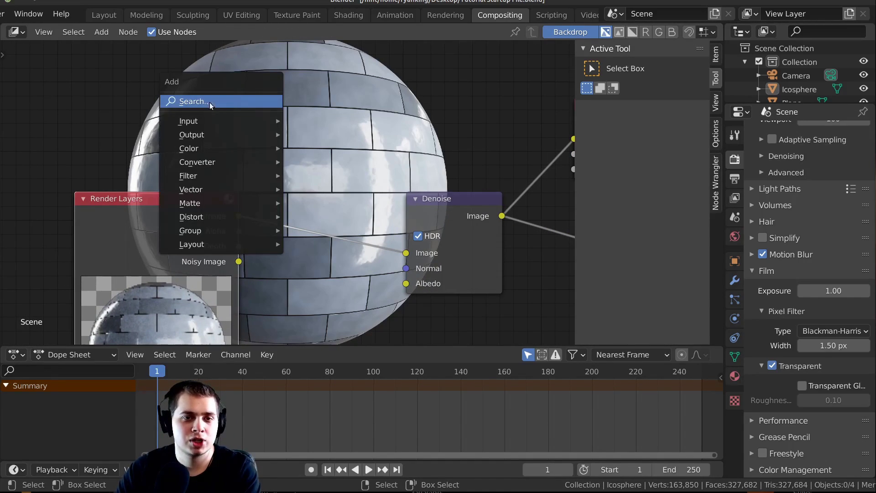
click(238, 104)
text(al)
key(Return)
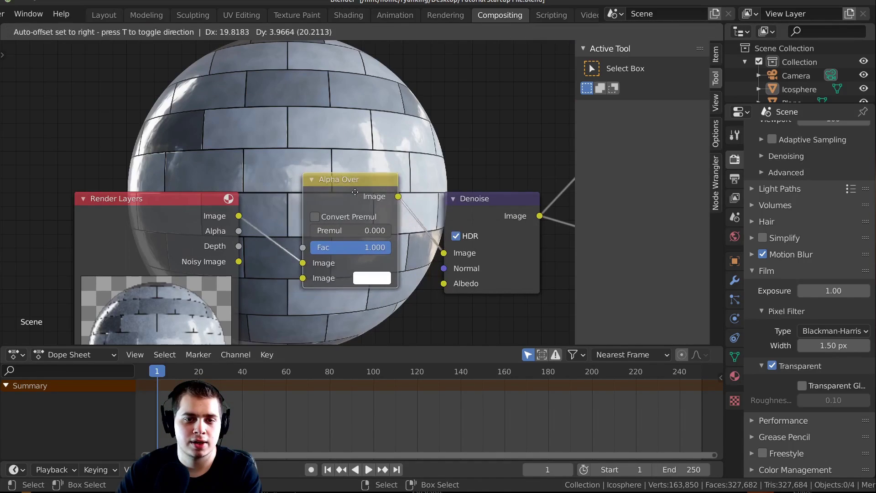
click(341, 193)
mouse_move(308, 255)
mouse_down()
mouse_move(279, 256)
mouse_move(308, 270)
mouse_up()
- Set the Alpha Over node's background color to a very dark navy blue
click(388, 258)
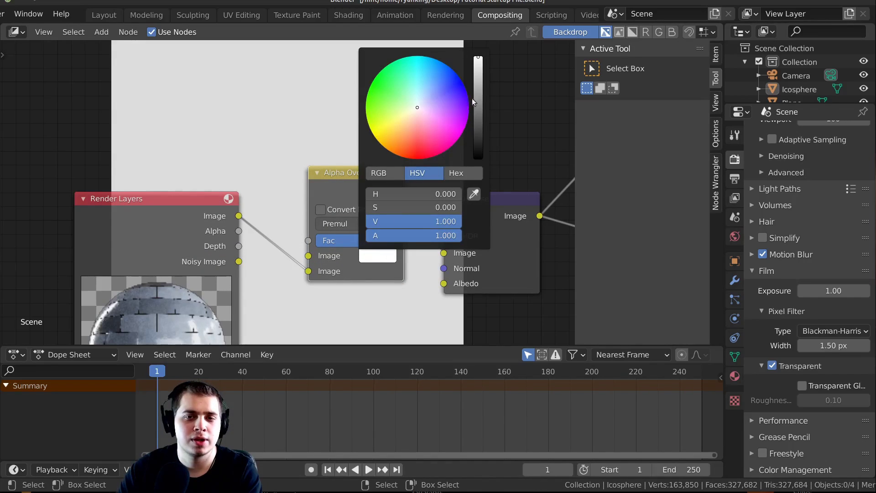
drag(477, 98, 477, 128)
drag(415, 99, 420, 98)
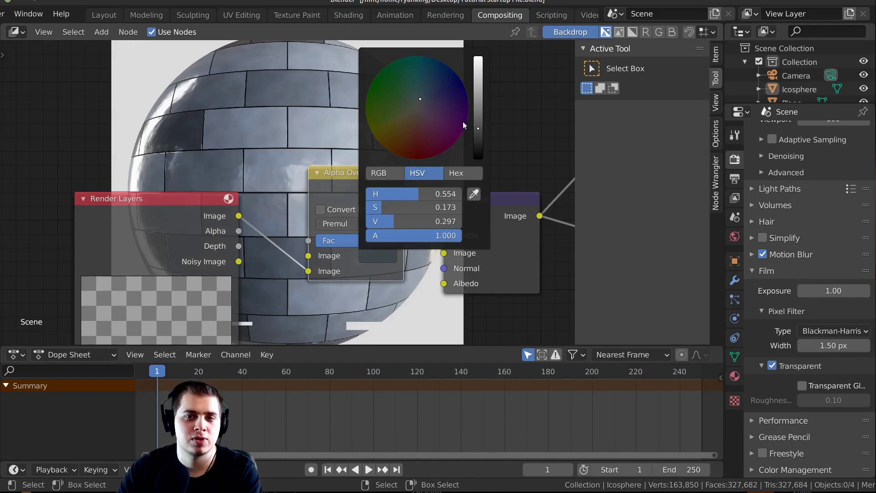
scroll(419, 98, down, 1)
scroll(419, 99, up, 1)
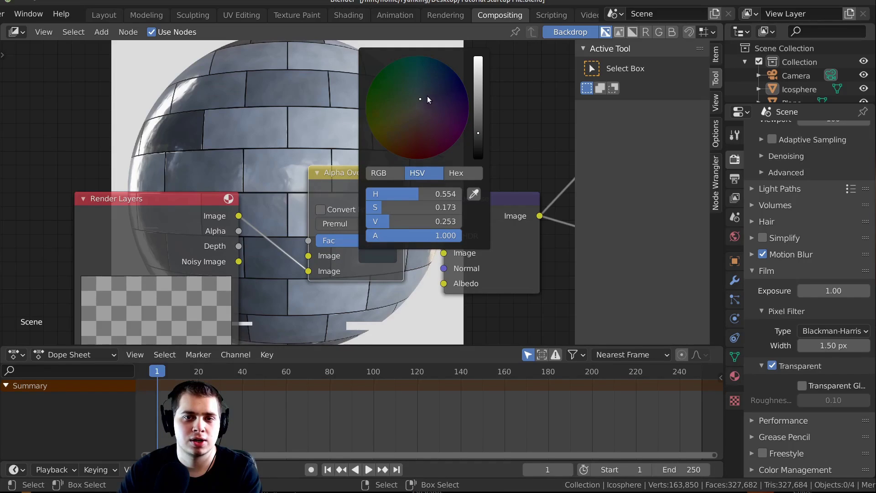
click(427, 96)
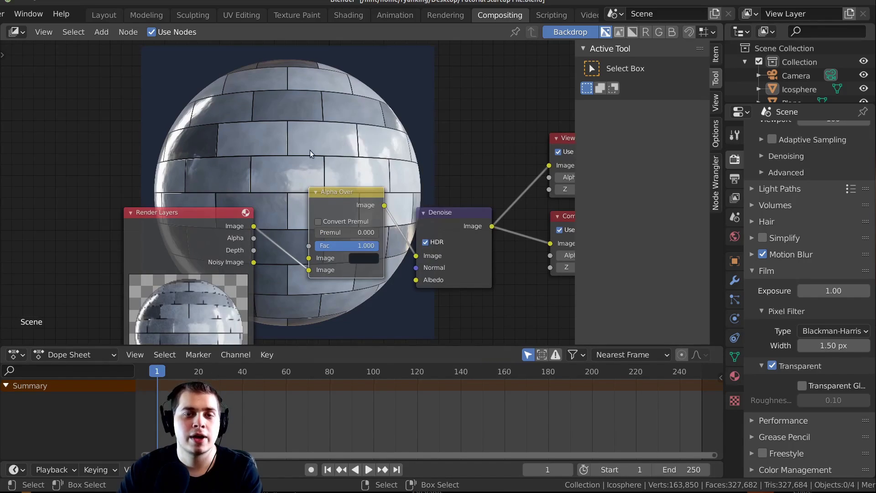
key(m)
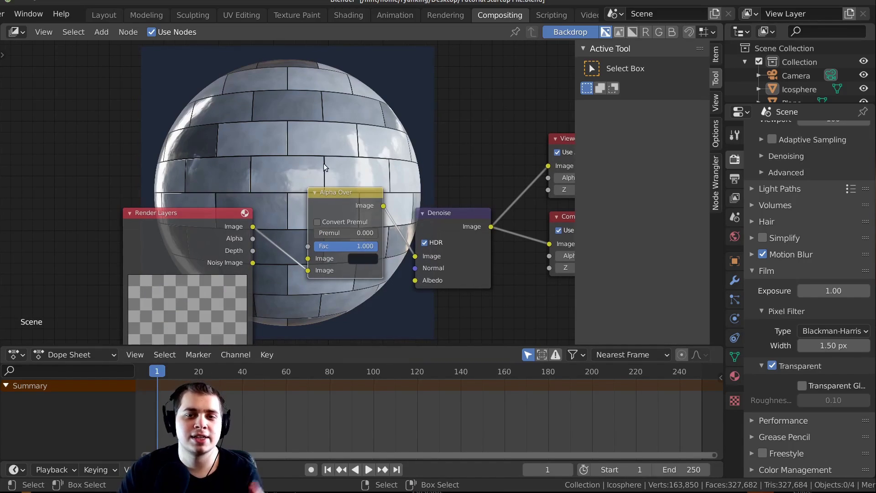
ctrl+scroll(365, 168, down, 1)
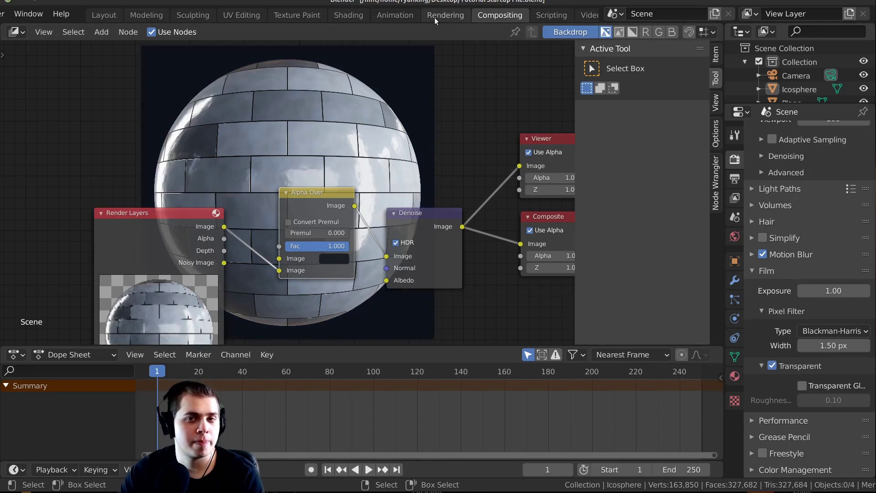
- Open the Rendering workspace and display the Viewer Node image in place of the Render Result
click(457, 15)
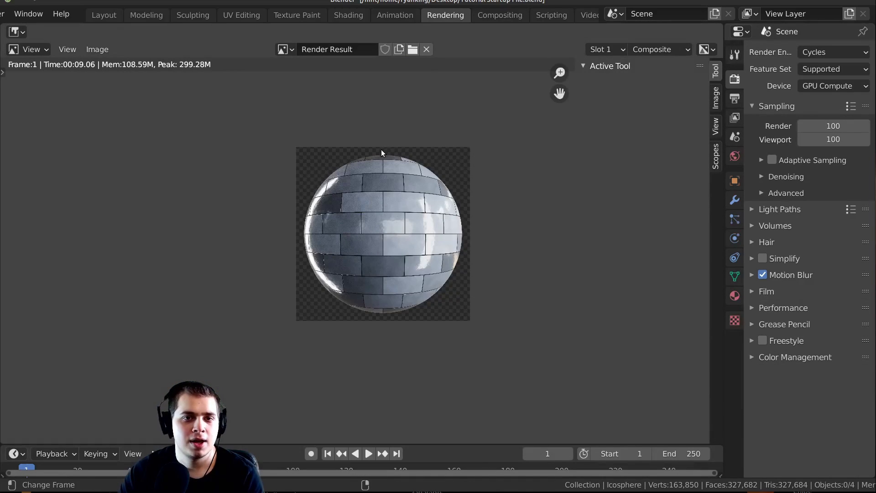
scroll(371, 227, up, 4)
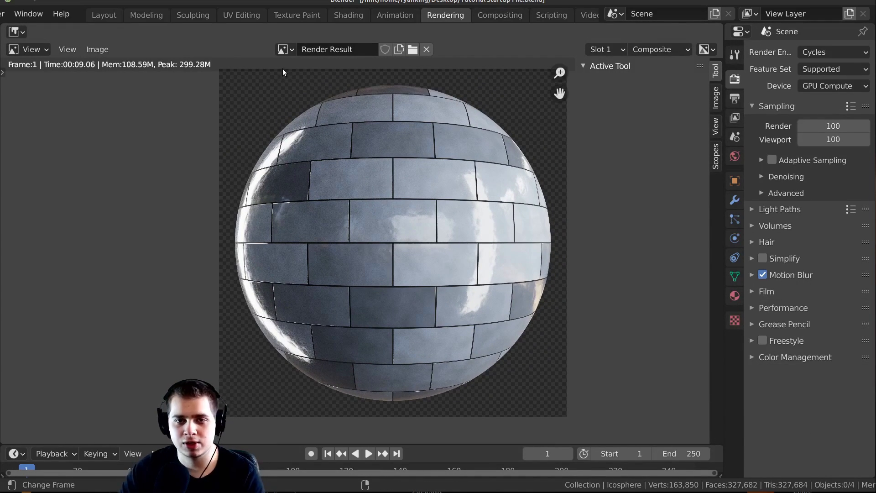
click(325, 122)
scroll(325, 138, up, 2)
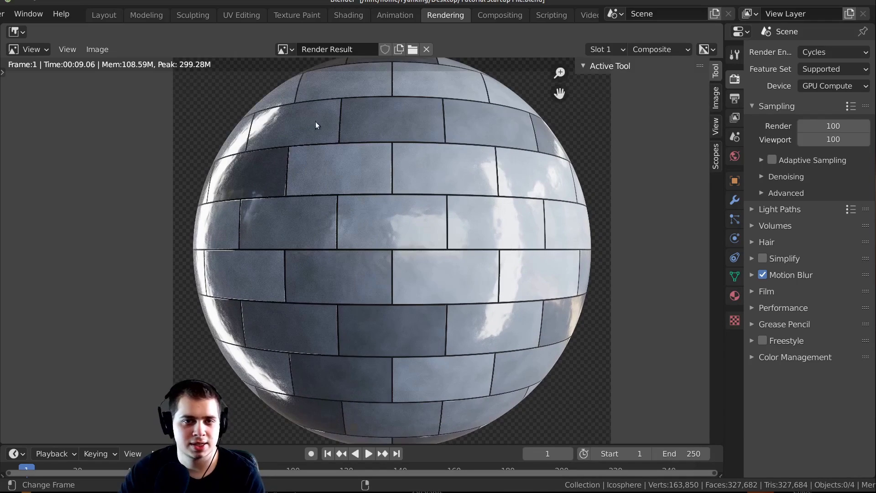
scroll(338, 110, down, 1)
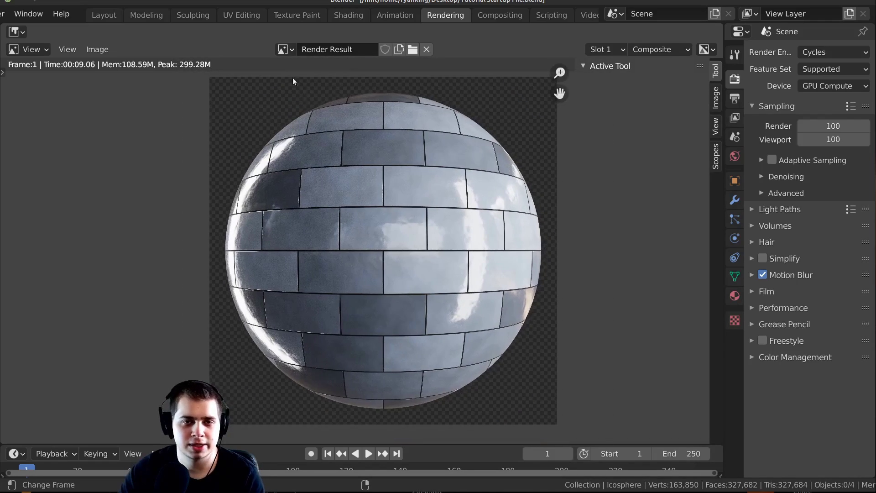
click(286, 49)
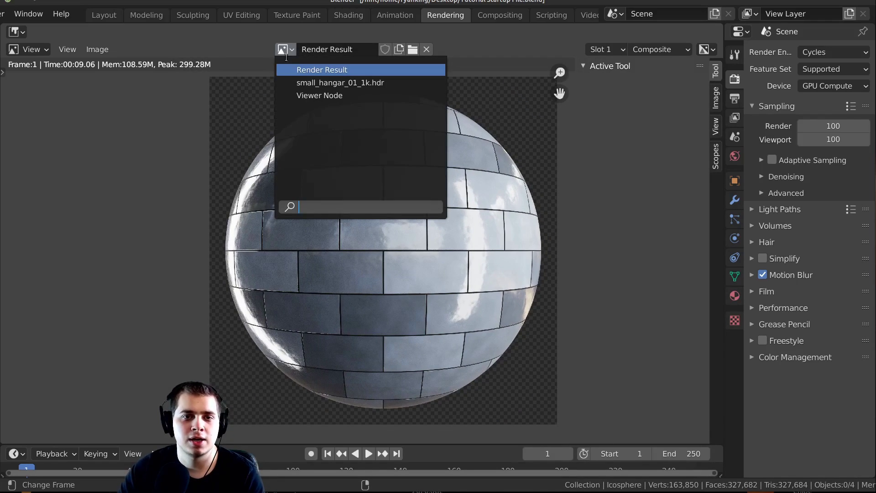
click(336, 95)
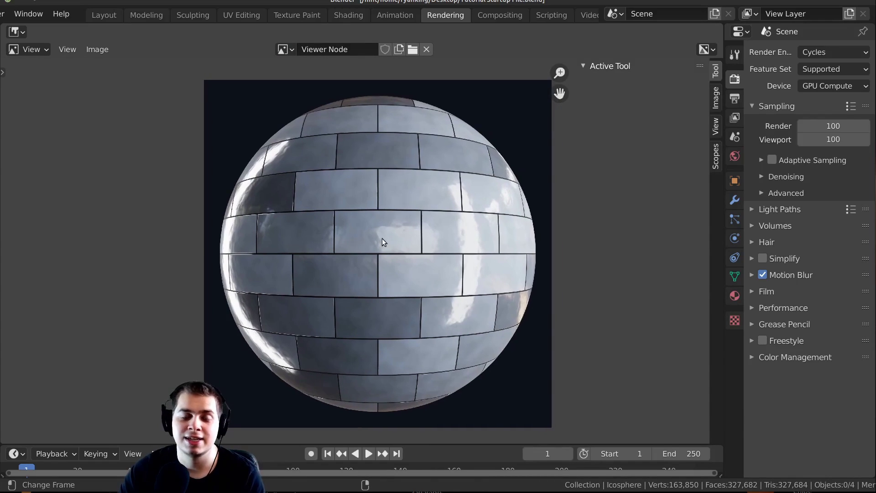
- Enlarge the image editor to fill the window and view the composited sphere centered and larger
scroll(408, 221, up, 1)
scroll(292, 182, down, 1)
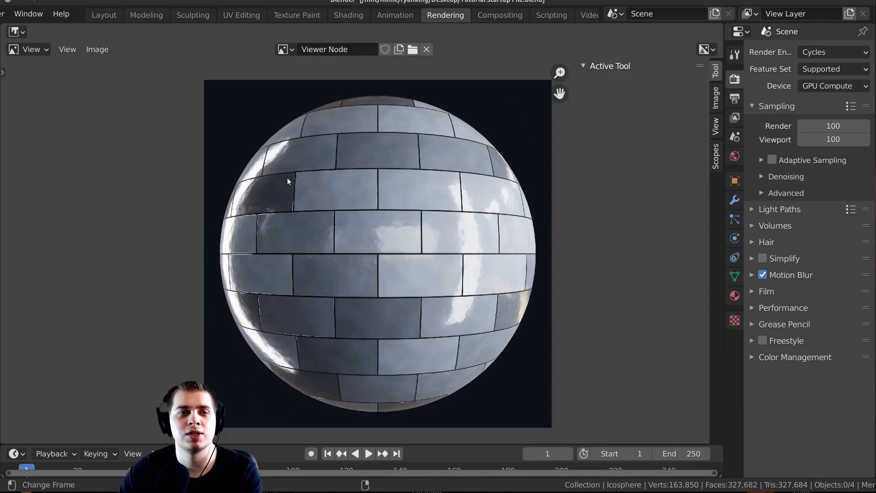
click(96, 52)
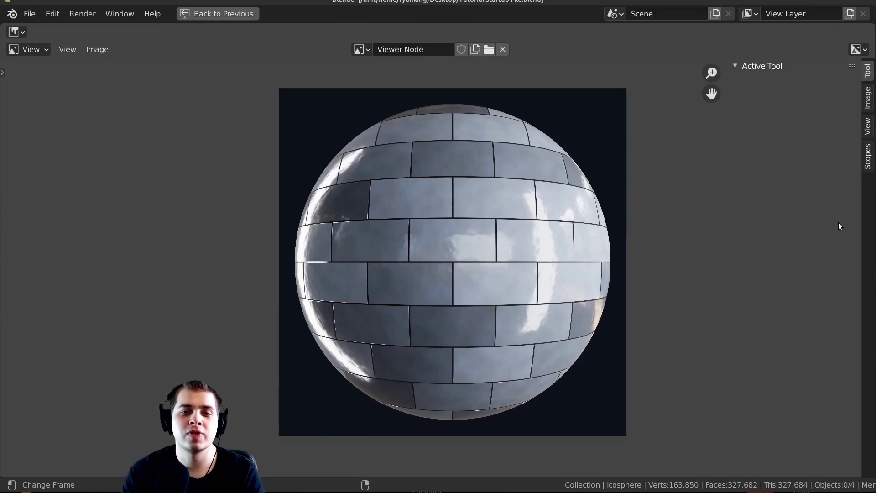
ctrl+middle_drag(768, 251, 810, 233)
middle_drag(728, 261, 720, 266)
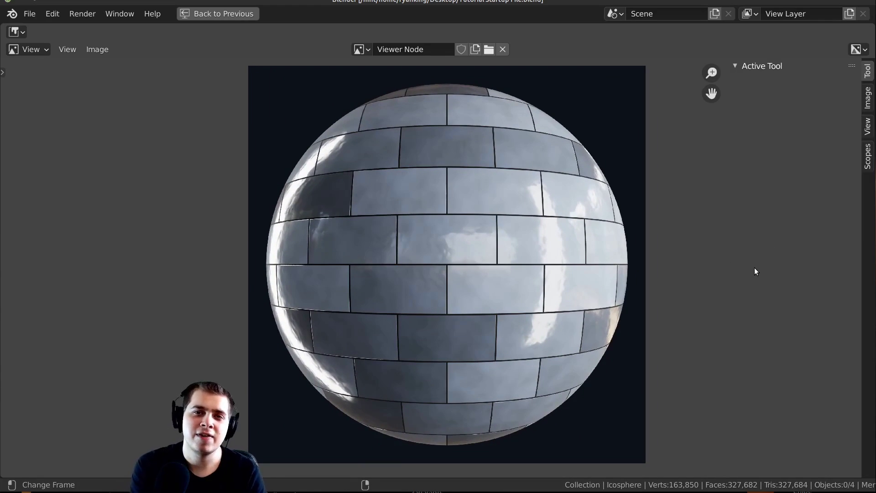